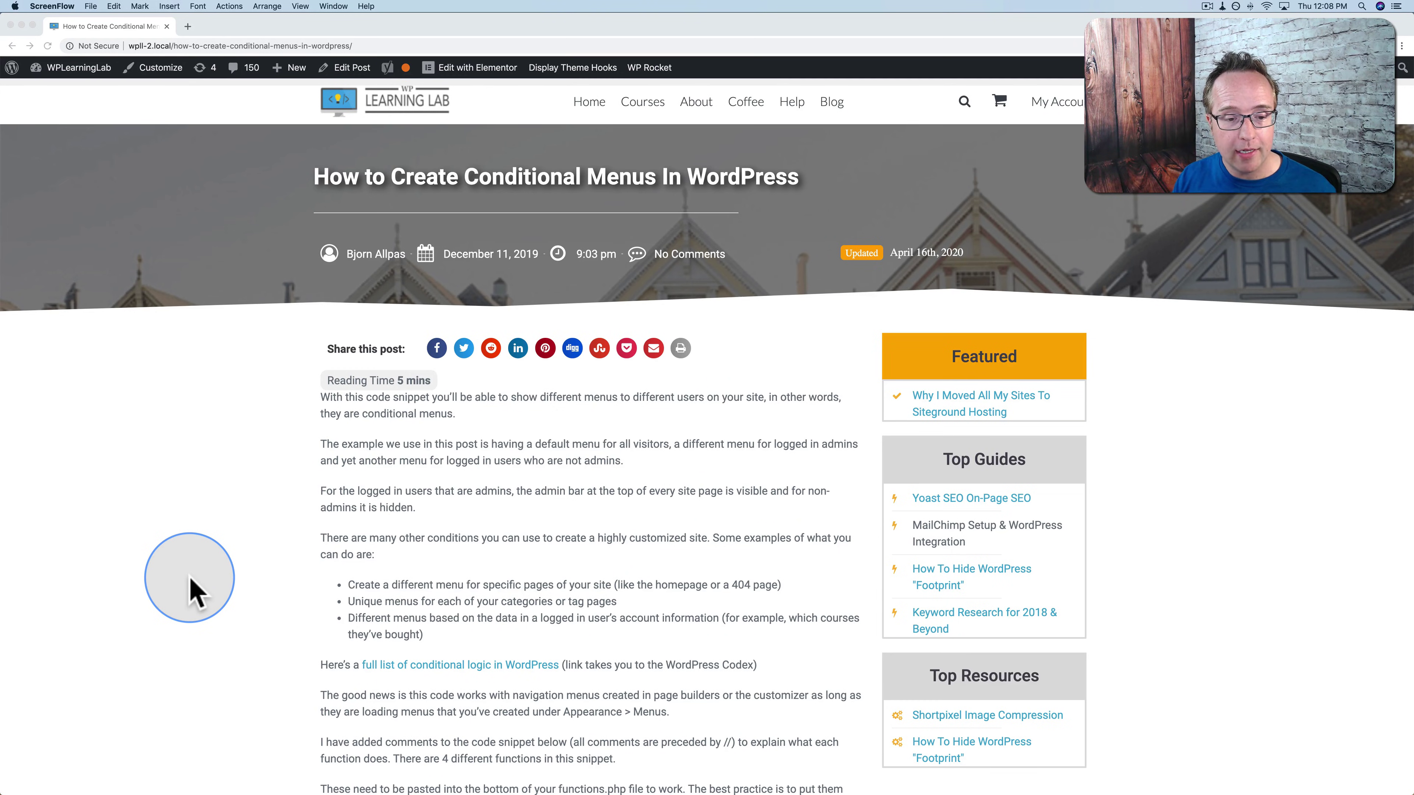
# Scroll through the post's locked boxes and bring the browser window into focus
pyautogui.scroll(-10, 241, 530)
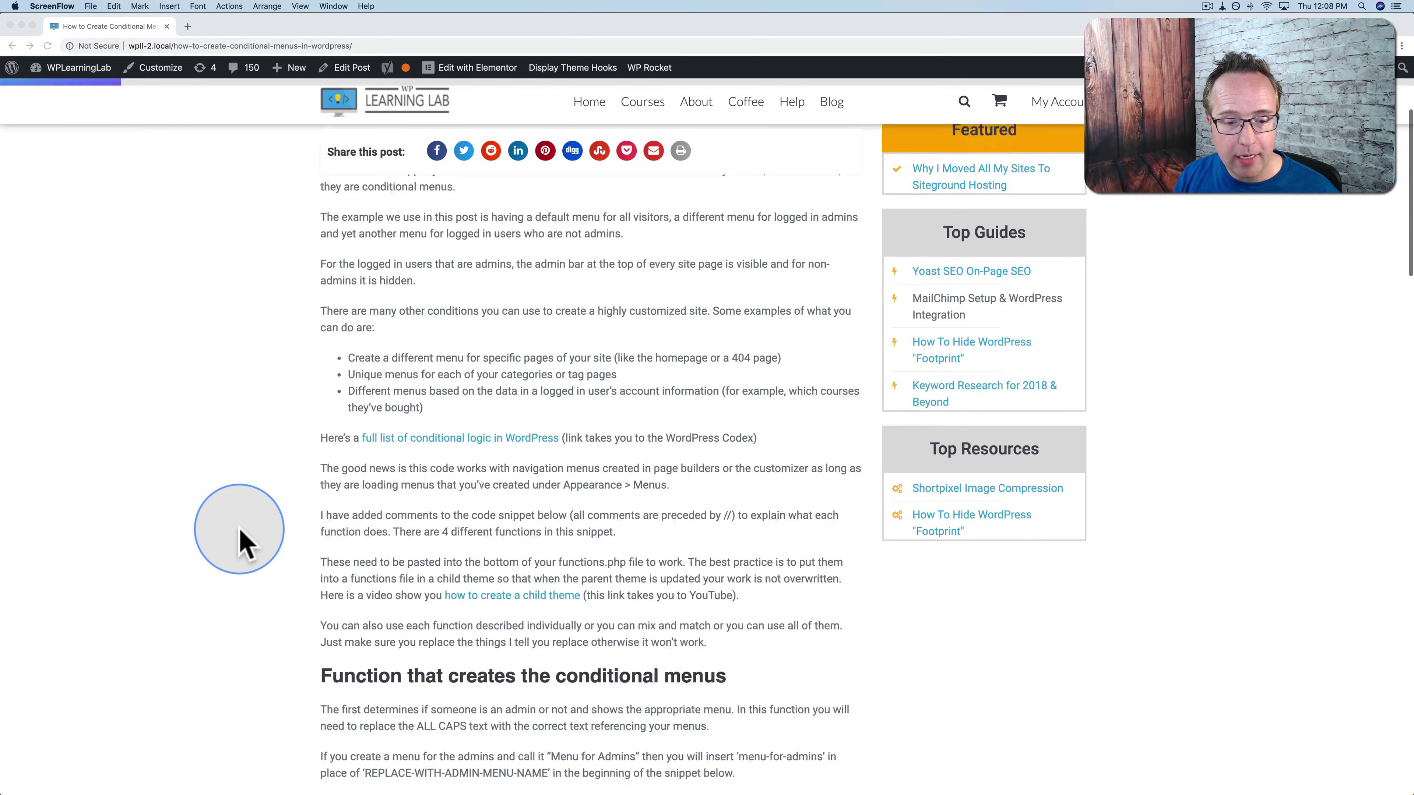
pyautogui.scroll(-2, 240, 530)
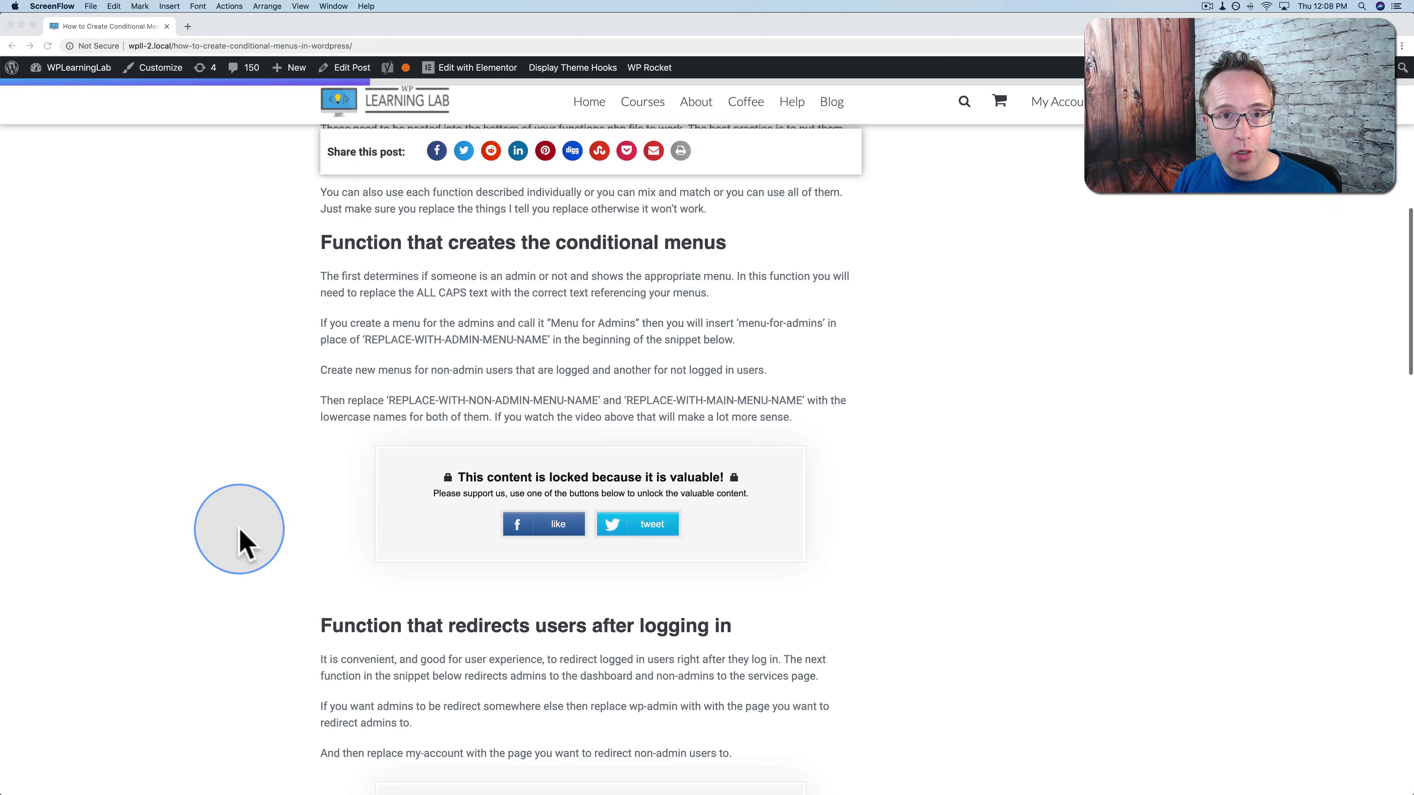
pyautogui.scroll(-15, 241, 531)
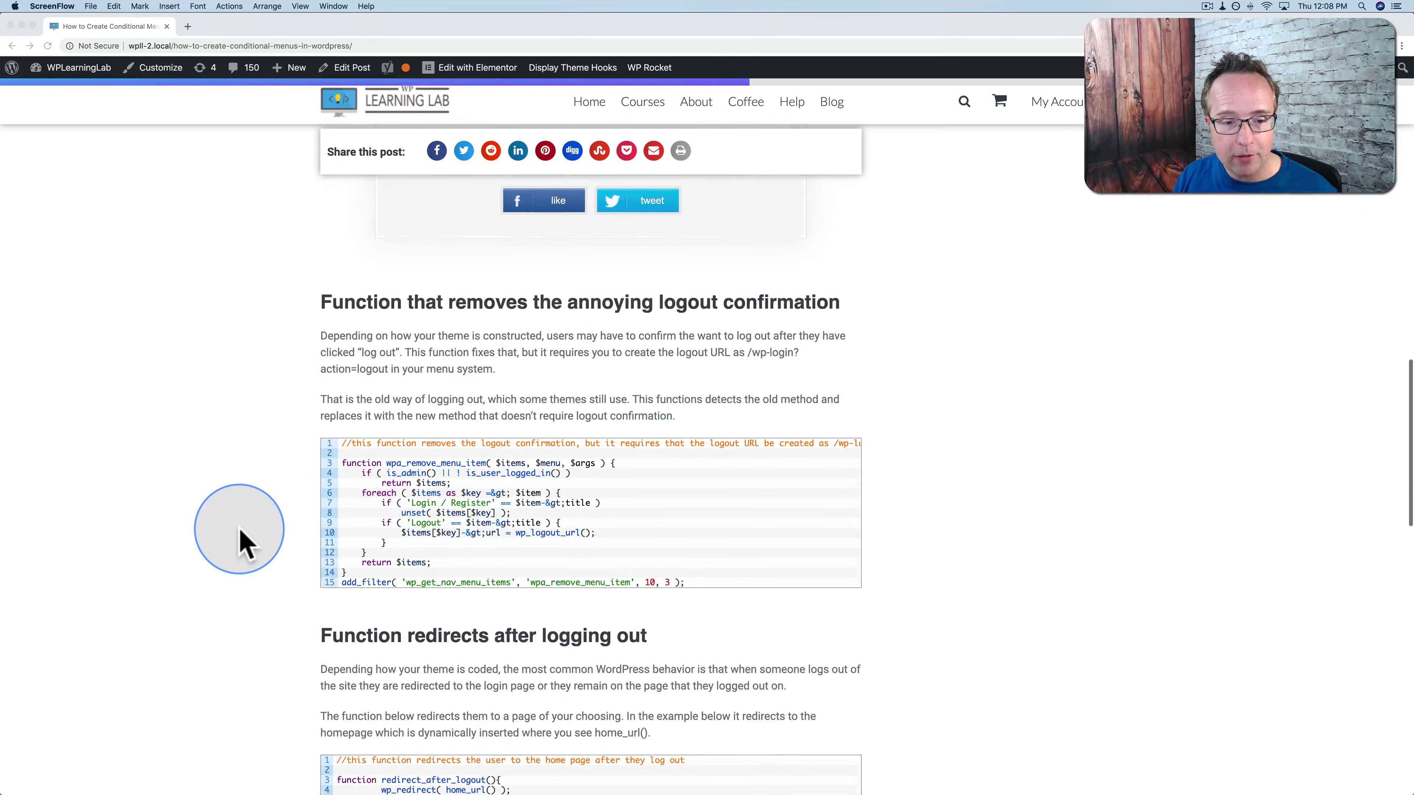
pyautogui.scroll(4, 294, 528)
pyautogui.scroll(10, 294, 528)
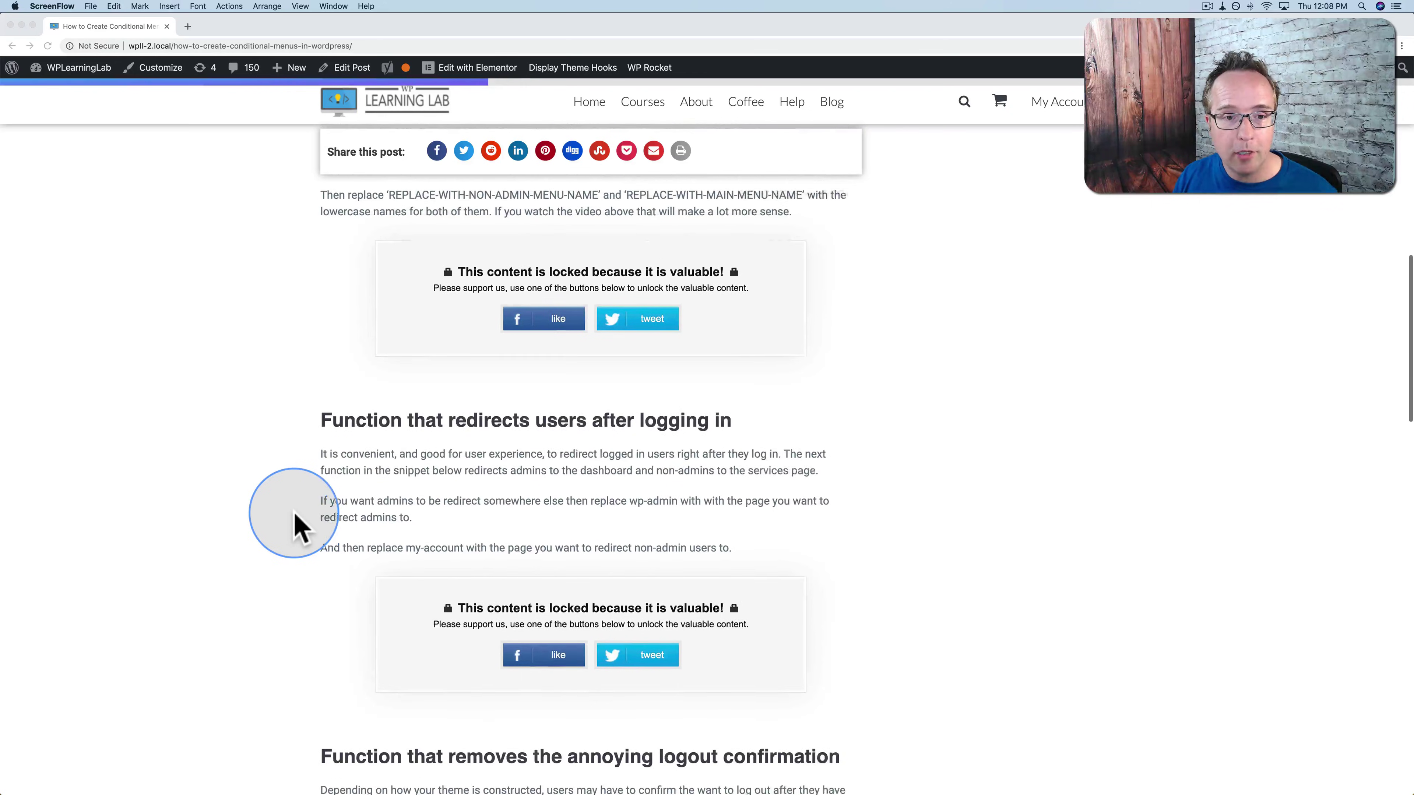
pyautogui.scroll(1, 294, 528)
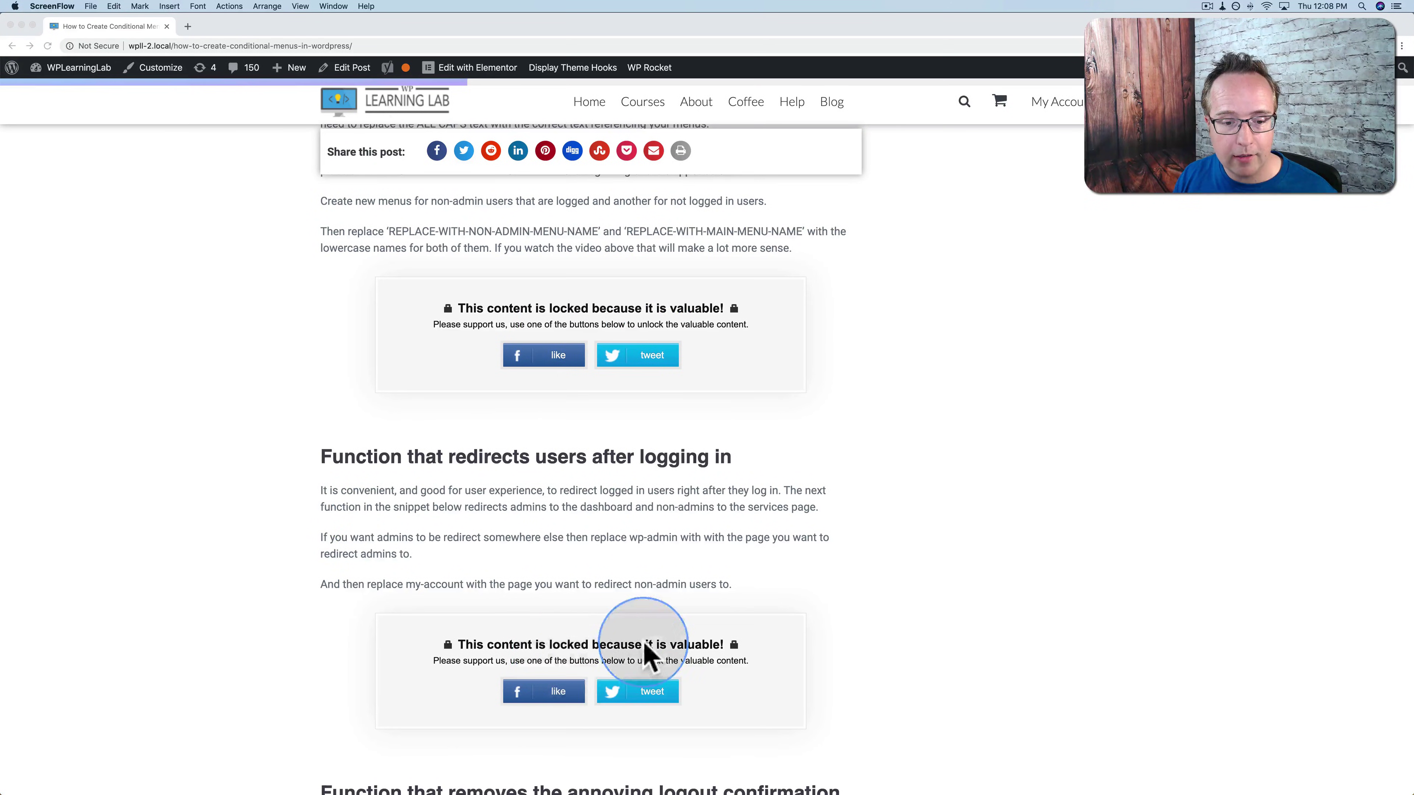
pyautogui.click(257, 440)
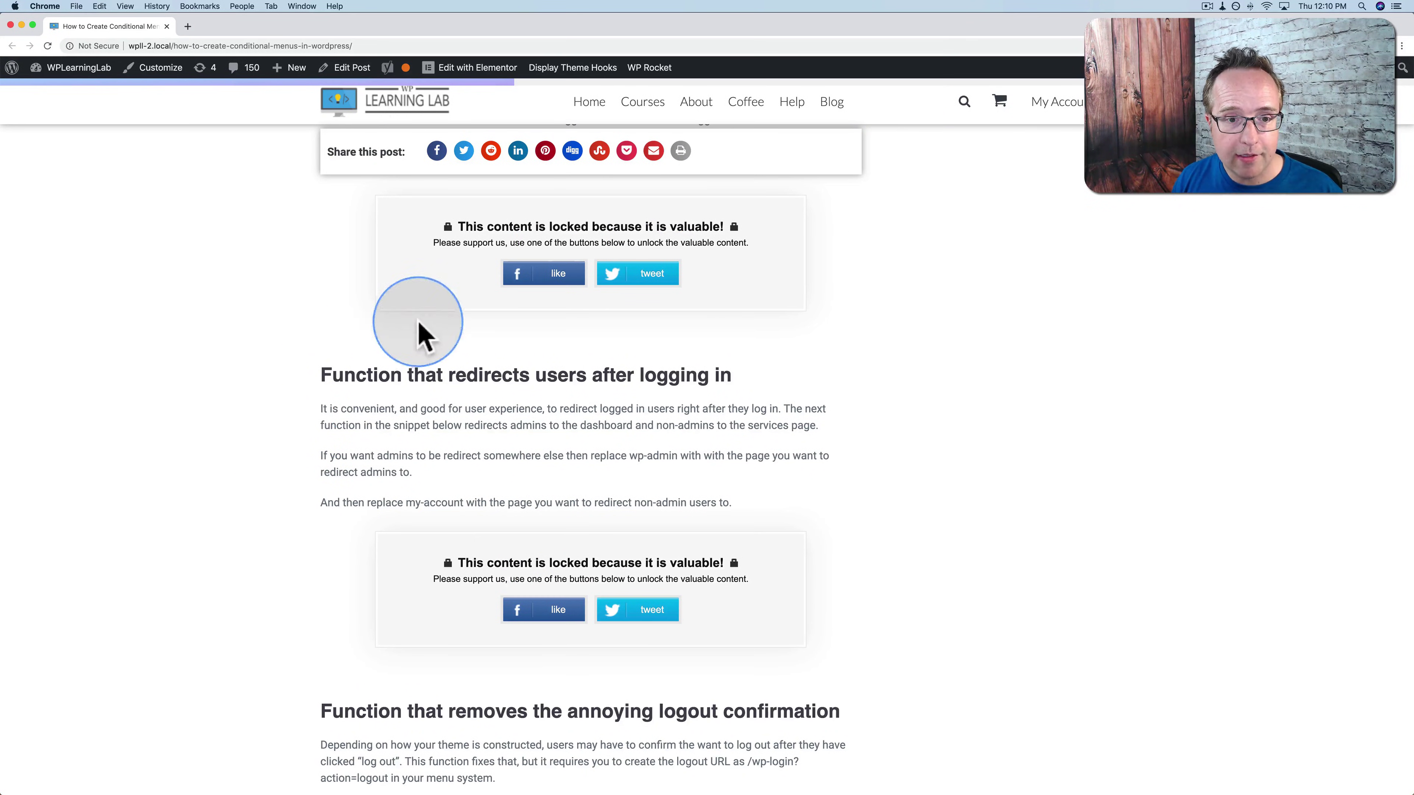
pyautogui.moveTo(648, 293)
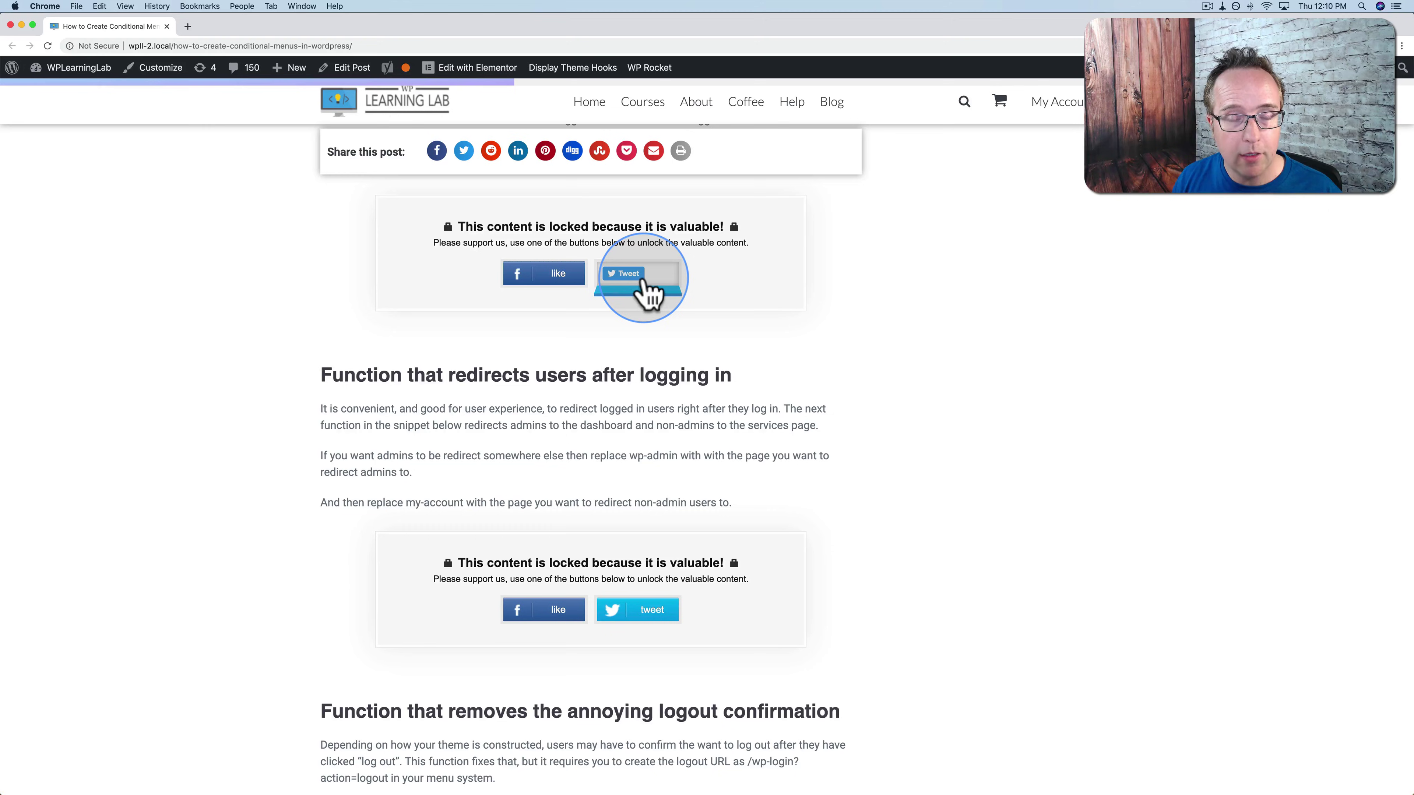
pyautogui.click(514, 372)
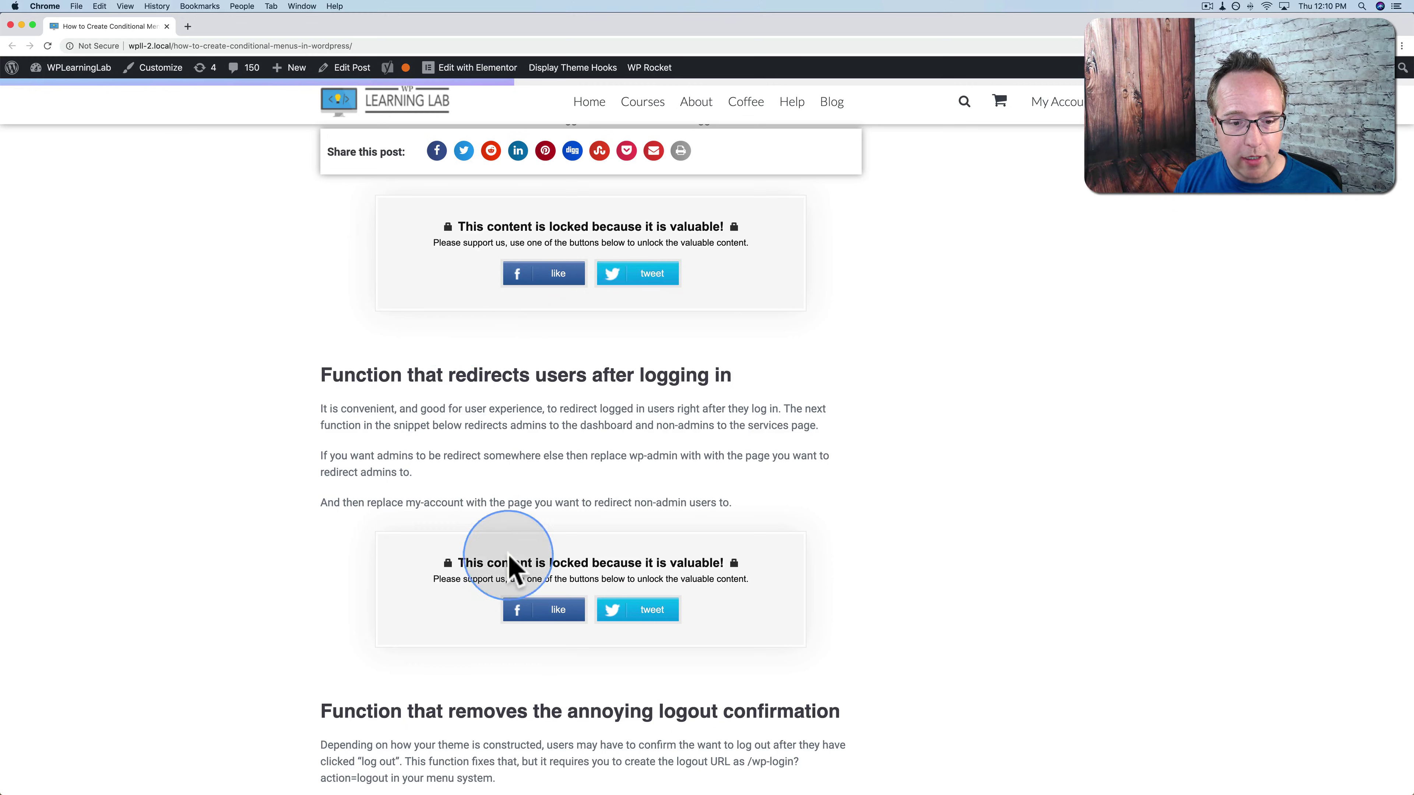
# Like the Facebook page from the locker and confirm the like in both popups
pyautogui.scroll(-9, 384, 600)
pyautogui.scroll(-10, 384, 600)
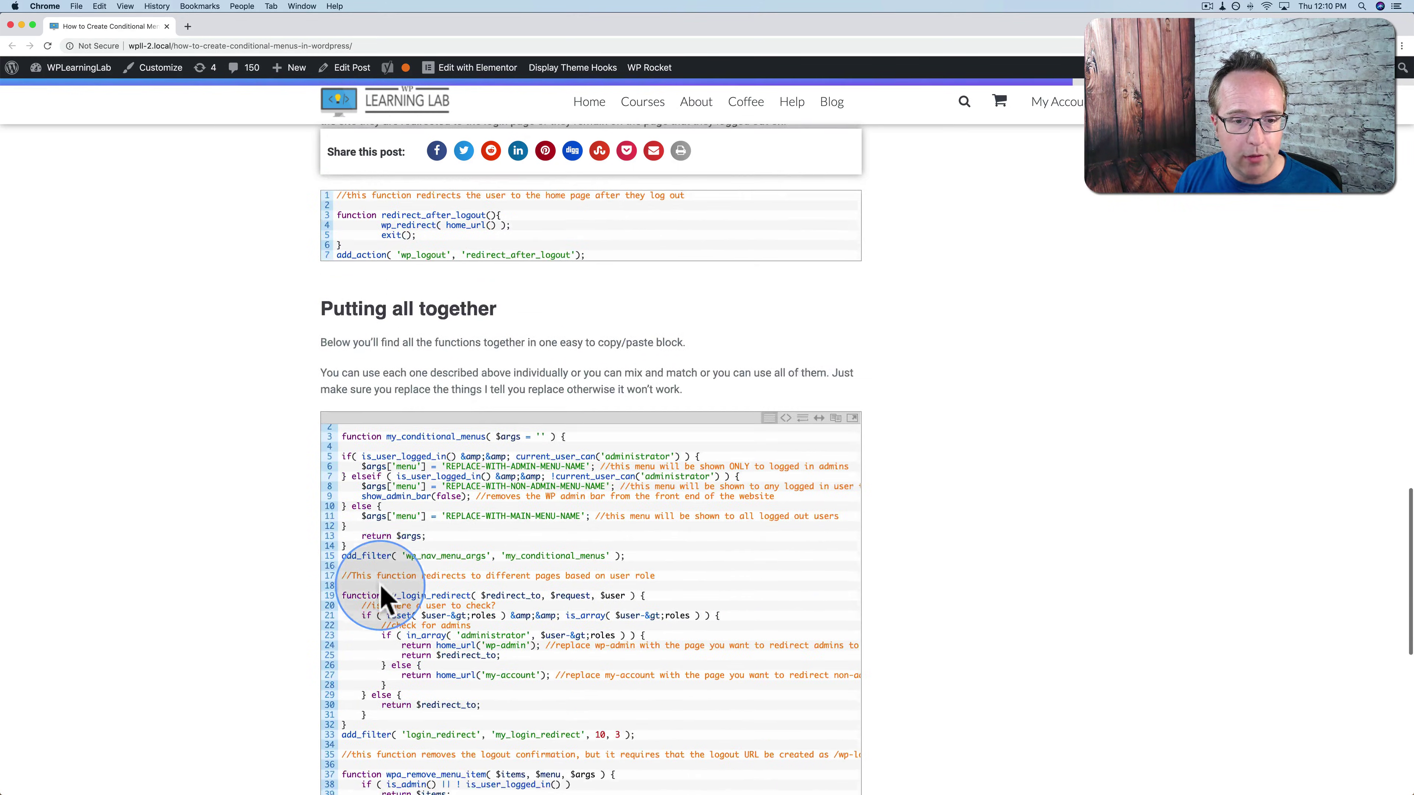
pyautogui.scroll(18, 384, 601)
pyautogui.scroll(1, 384, 600)
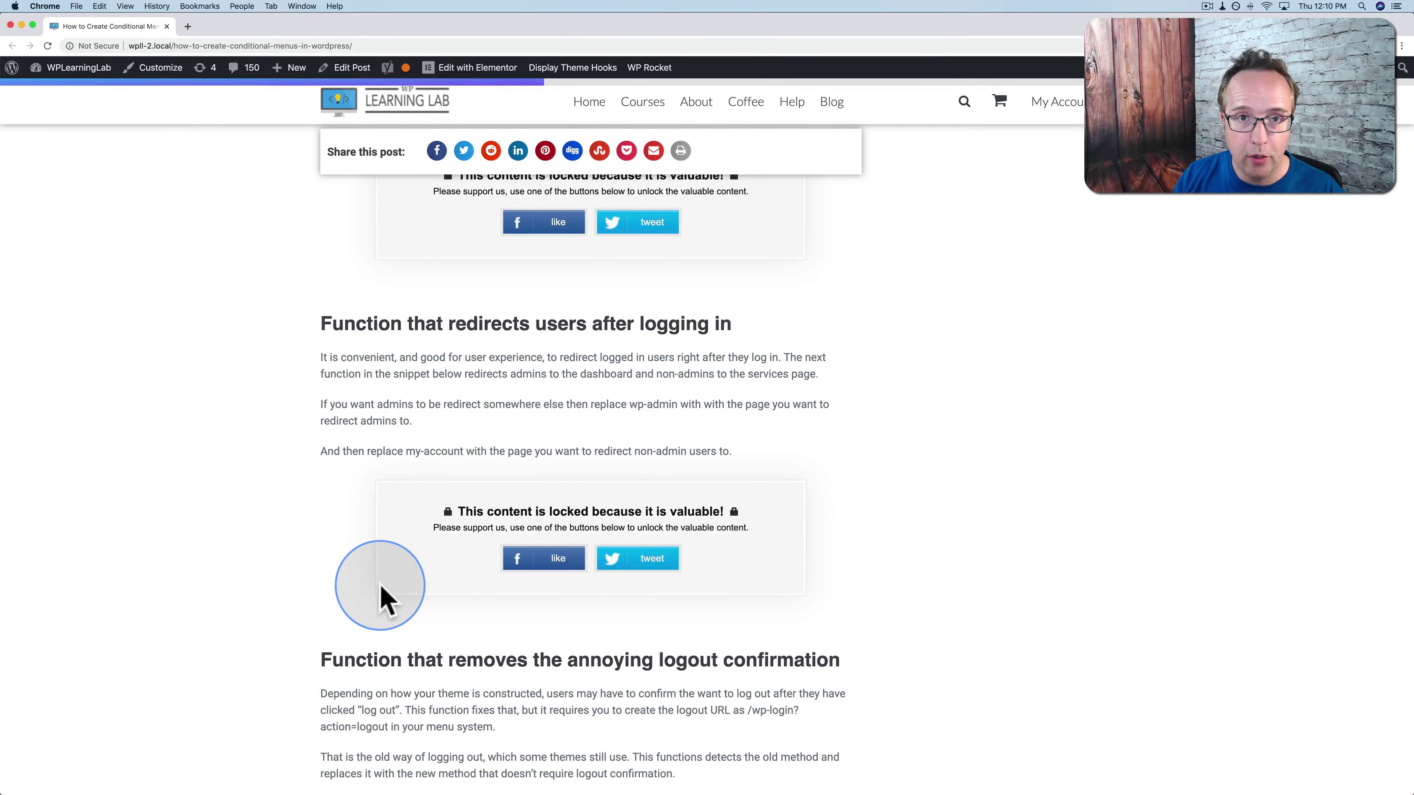
pyautogui.scroll(2, 542, 338)
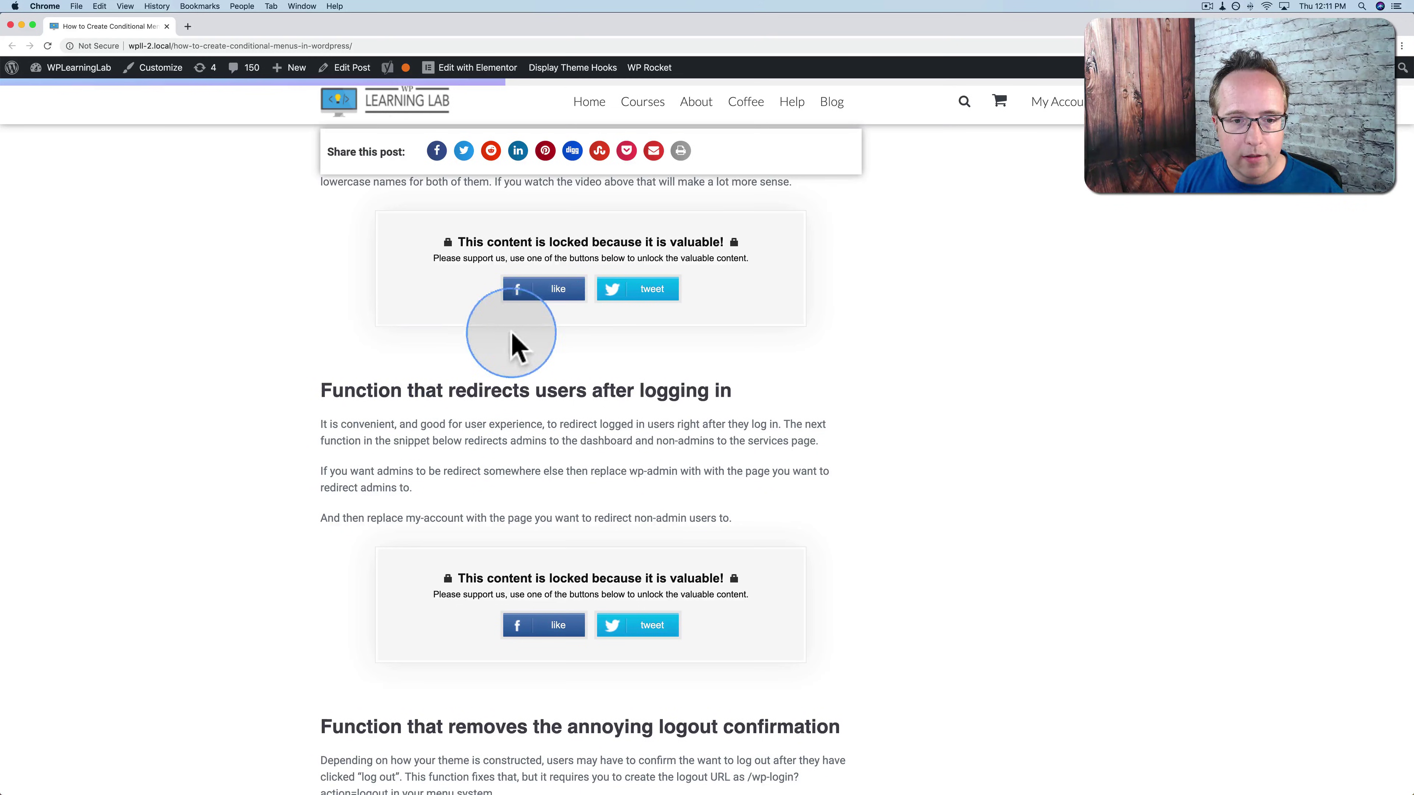
pyautogui.click(531, 290)
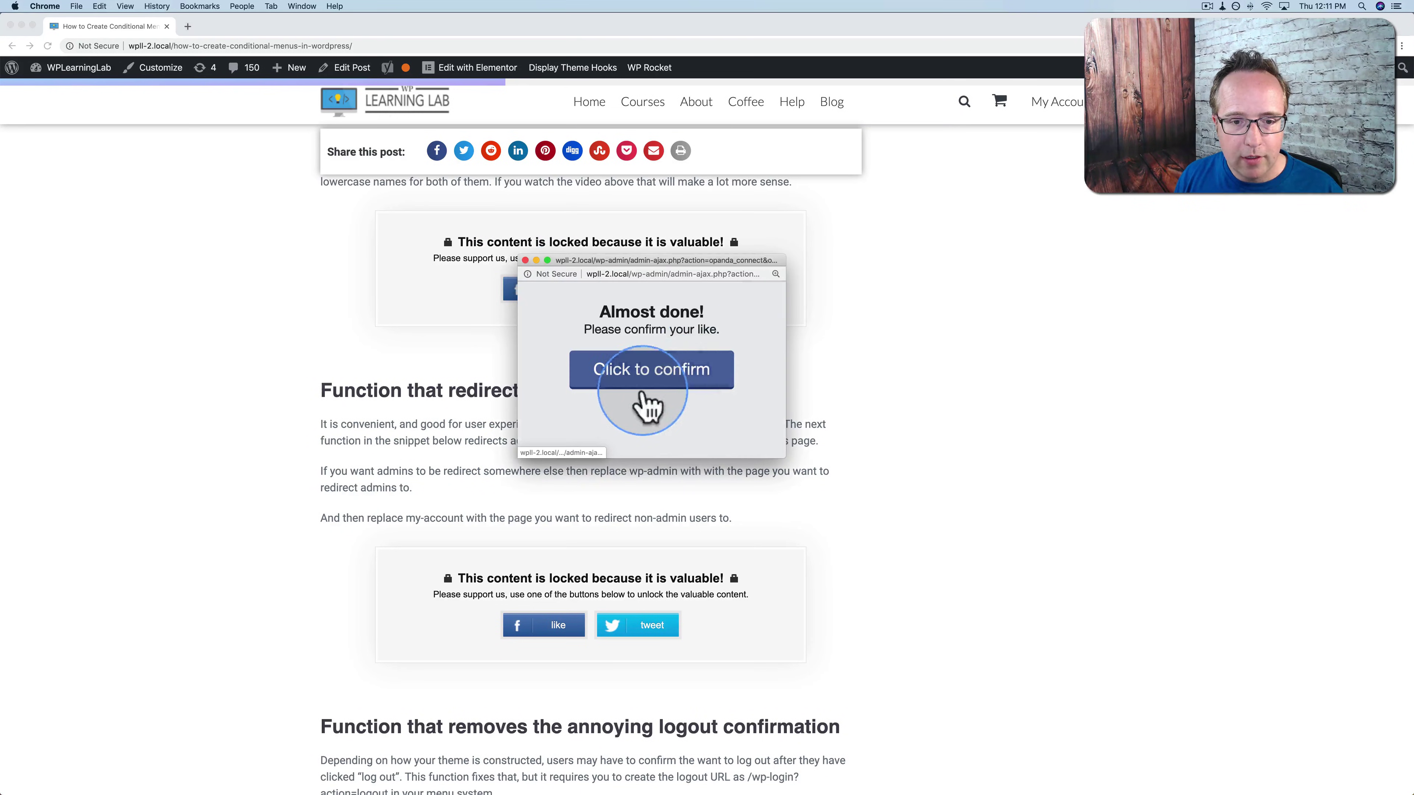
pyautogui.click(659, 372)
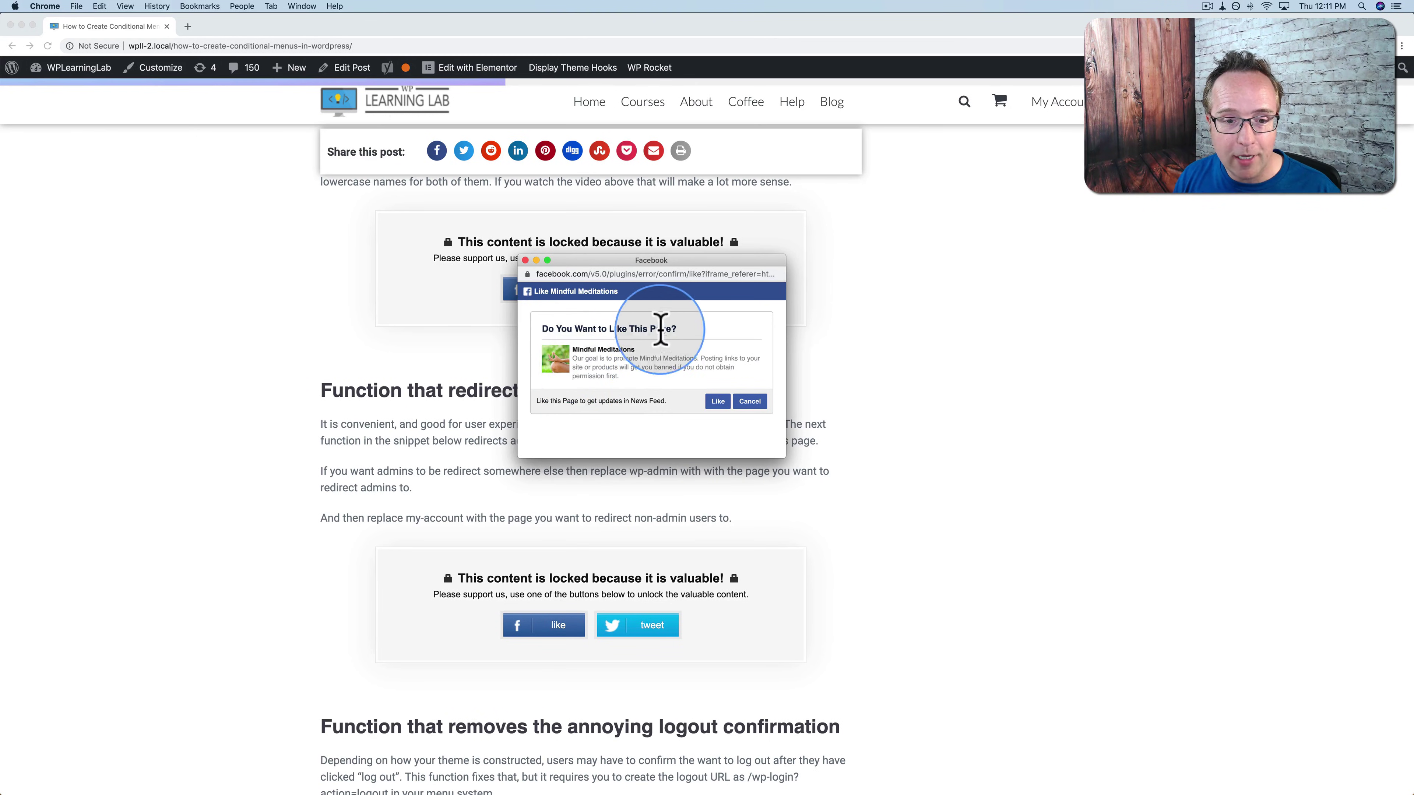
pyautogui.click(718, 402)
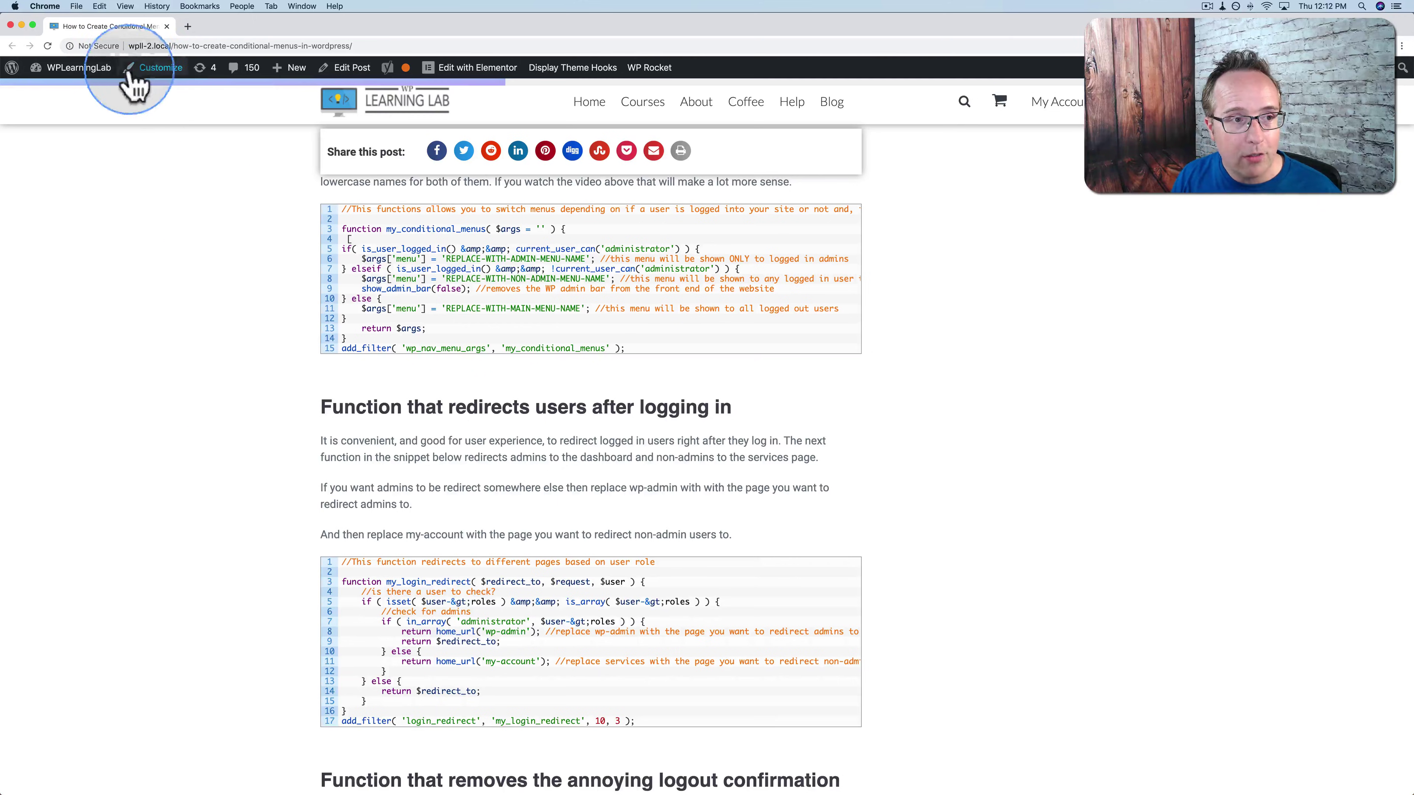
# Search Plugins > Add New for the OnePress Social Locker plugin
pyautogui.moveTo(73, 68)
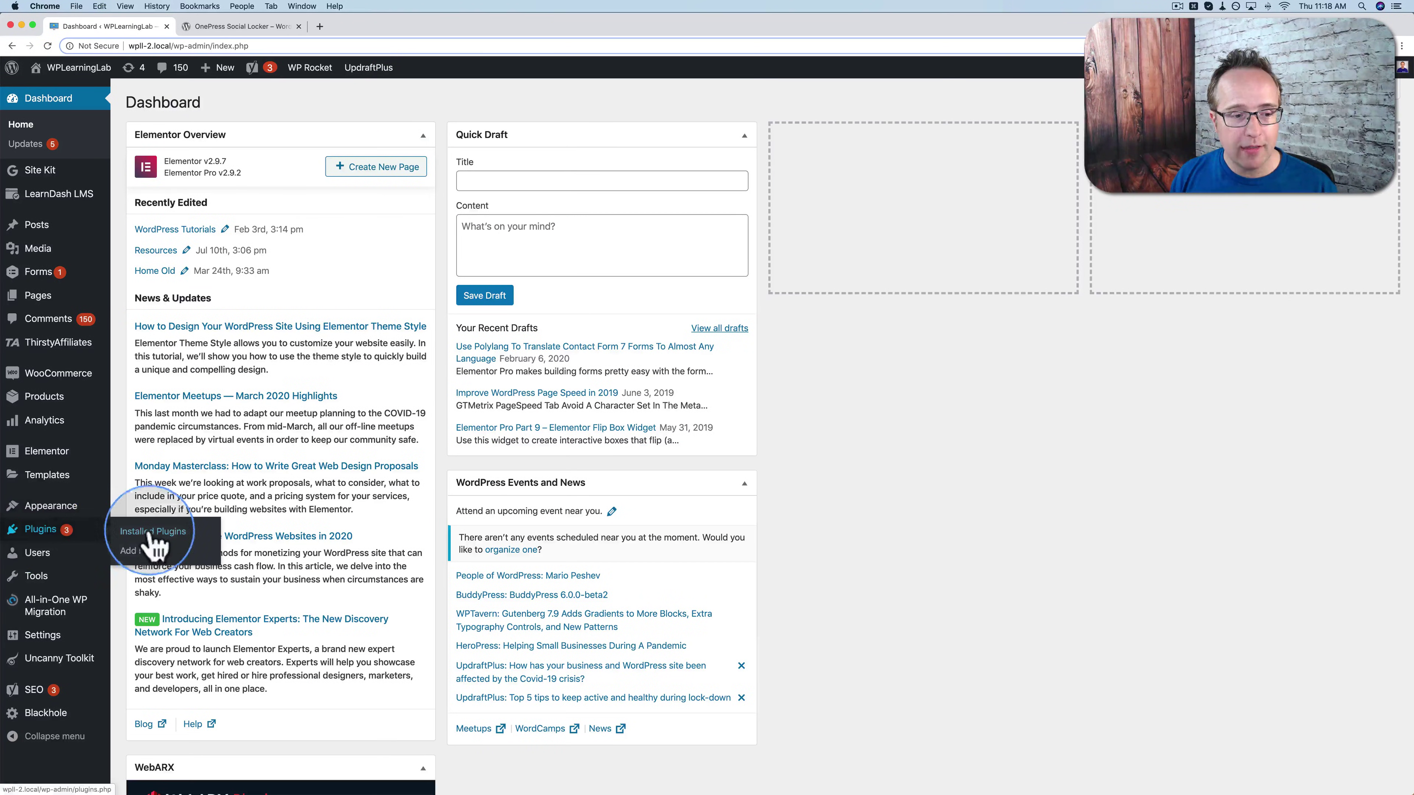
pyautogui.click(146, 552)
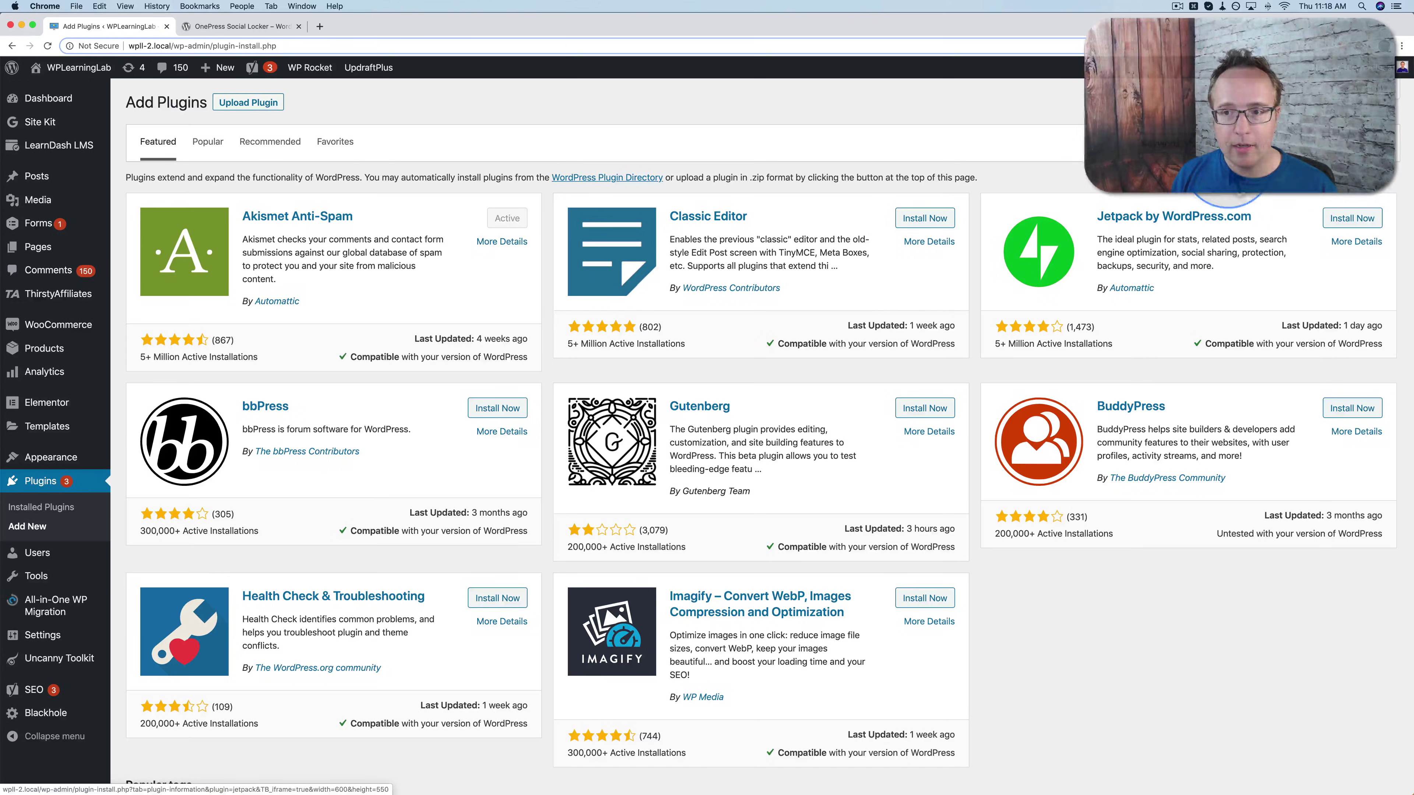
pyautogui.click(1235, 144)
pyautogui.write('onepress social locker')
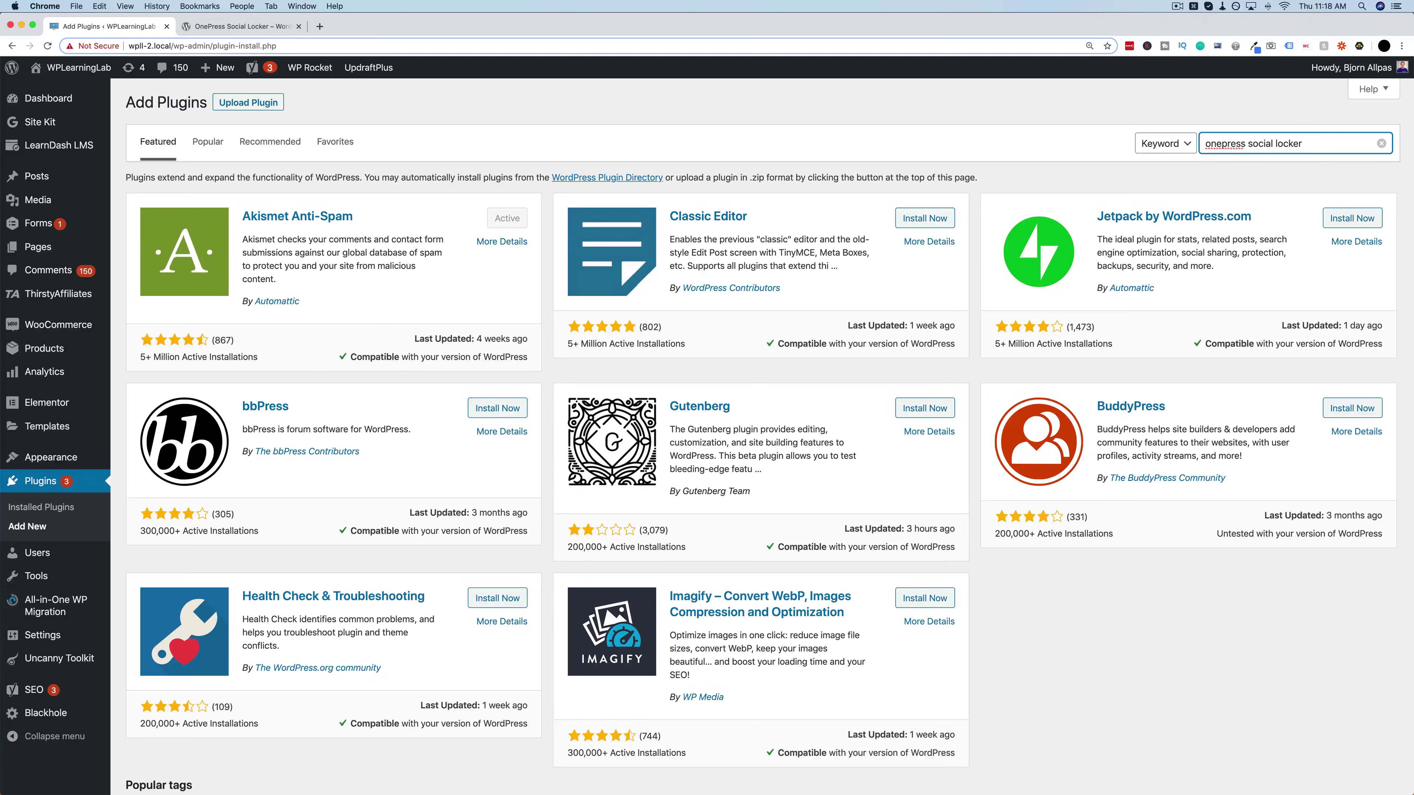
pyautogui.press('Return')
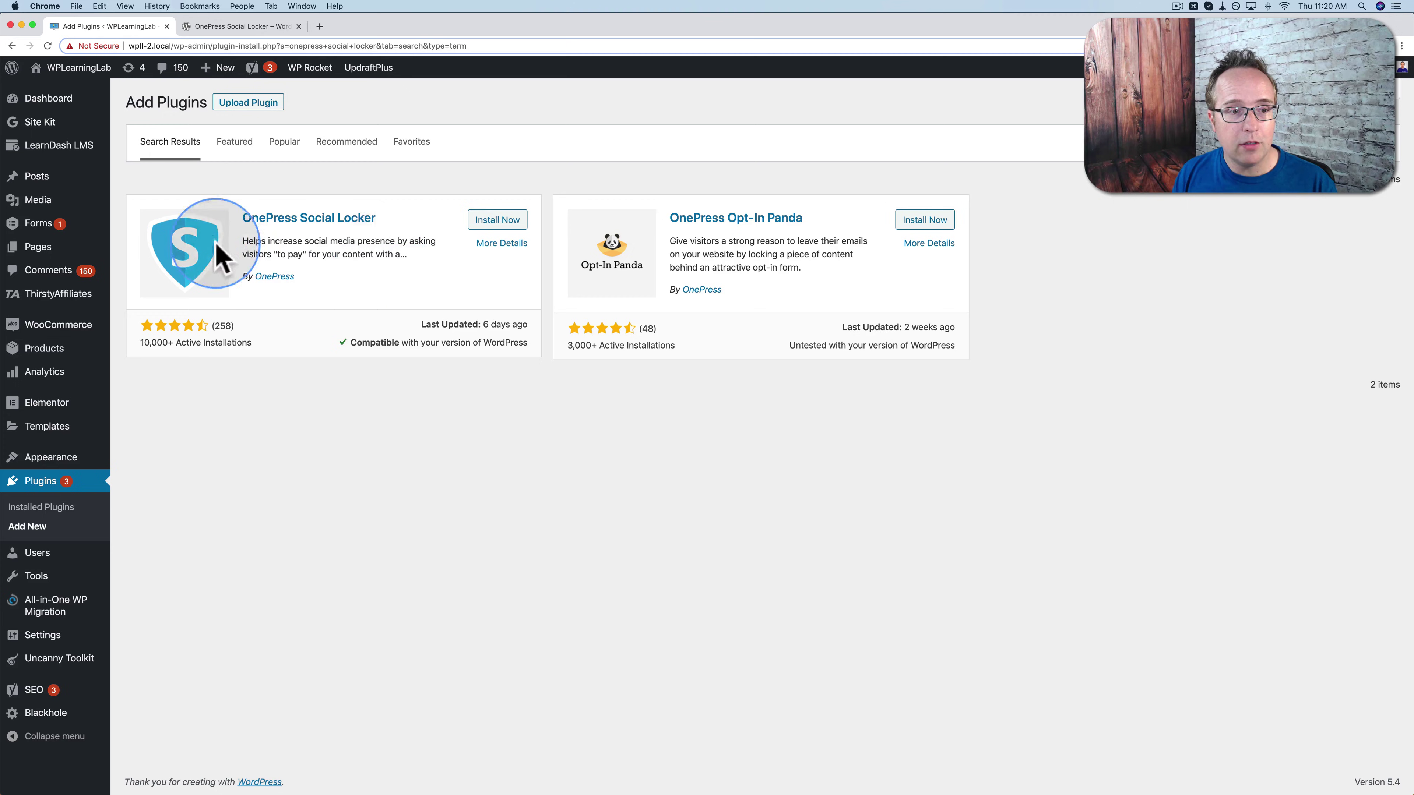
# Install the OnePress Social Locker plugin, then activate it
pyautogui.click(501, 222)
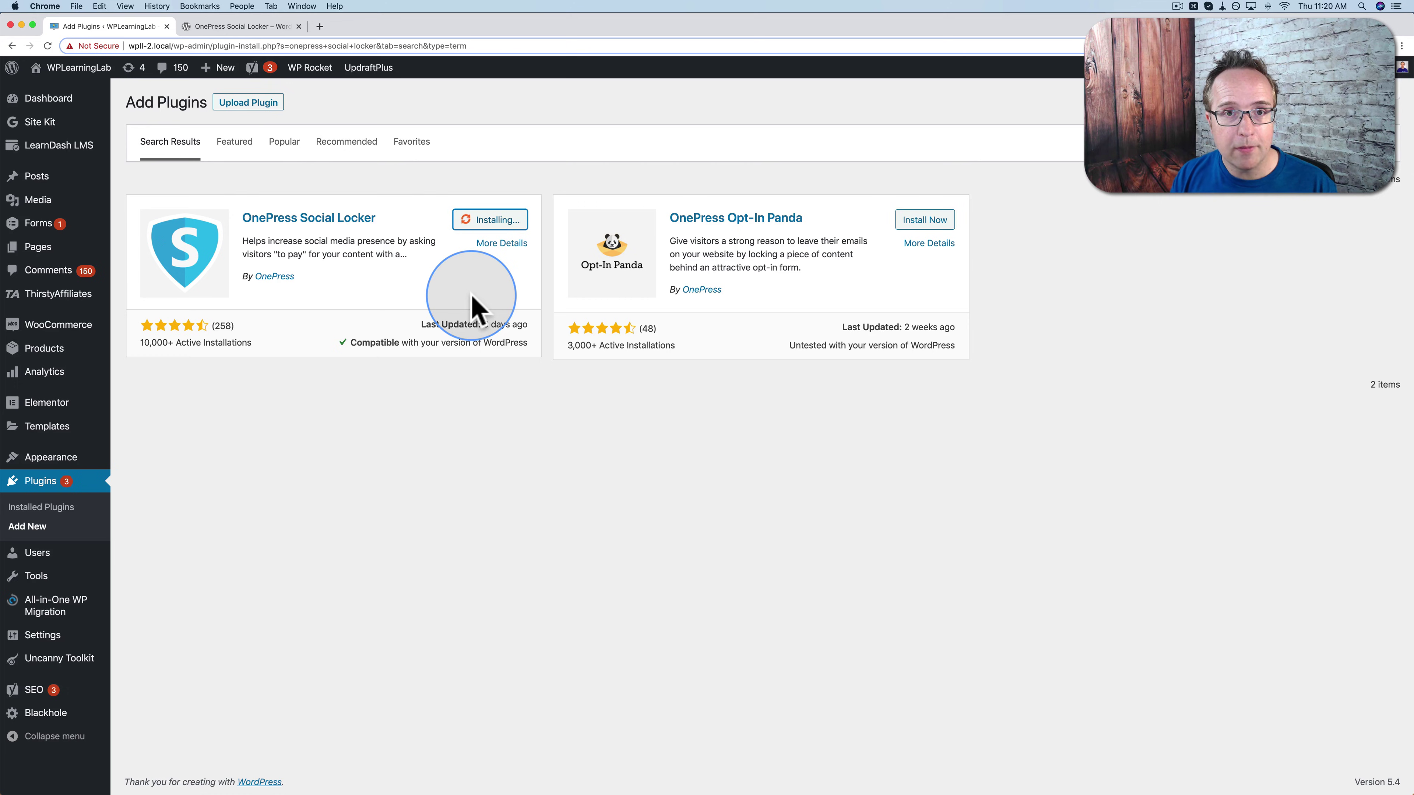
pyautogui.click(492, 223)
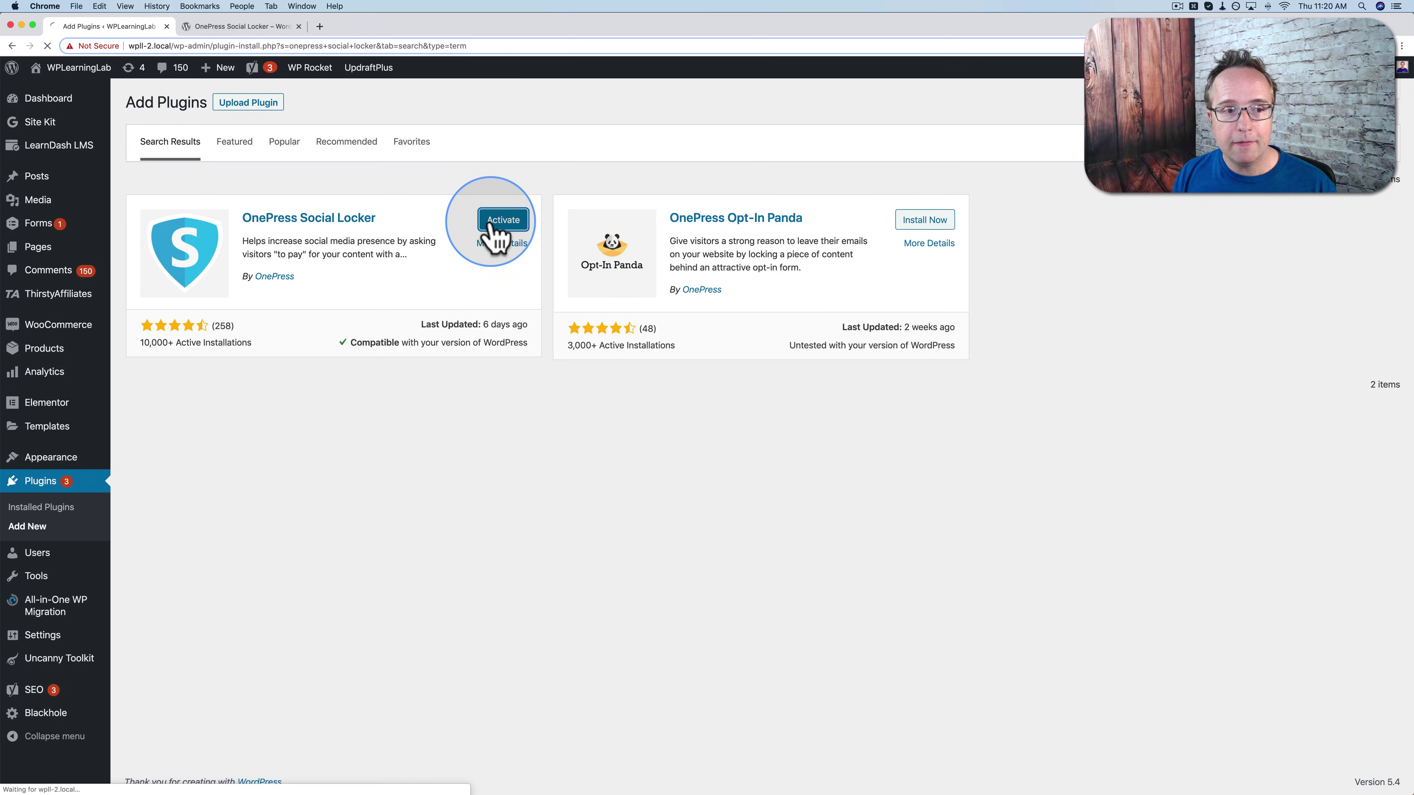
# Read the wordpress.org Social Locker description, Key Features and Go Premium list
pyautogui.click(243, 28)
pyautogui.scroll(-8, 410, 338)
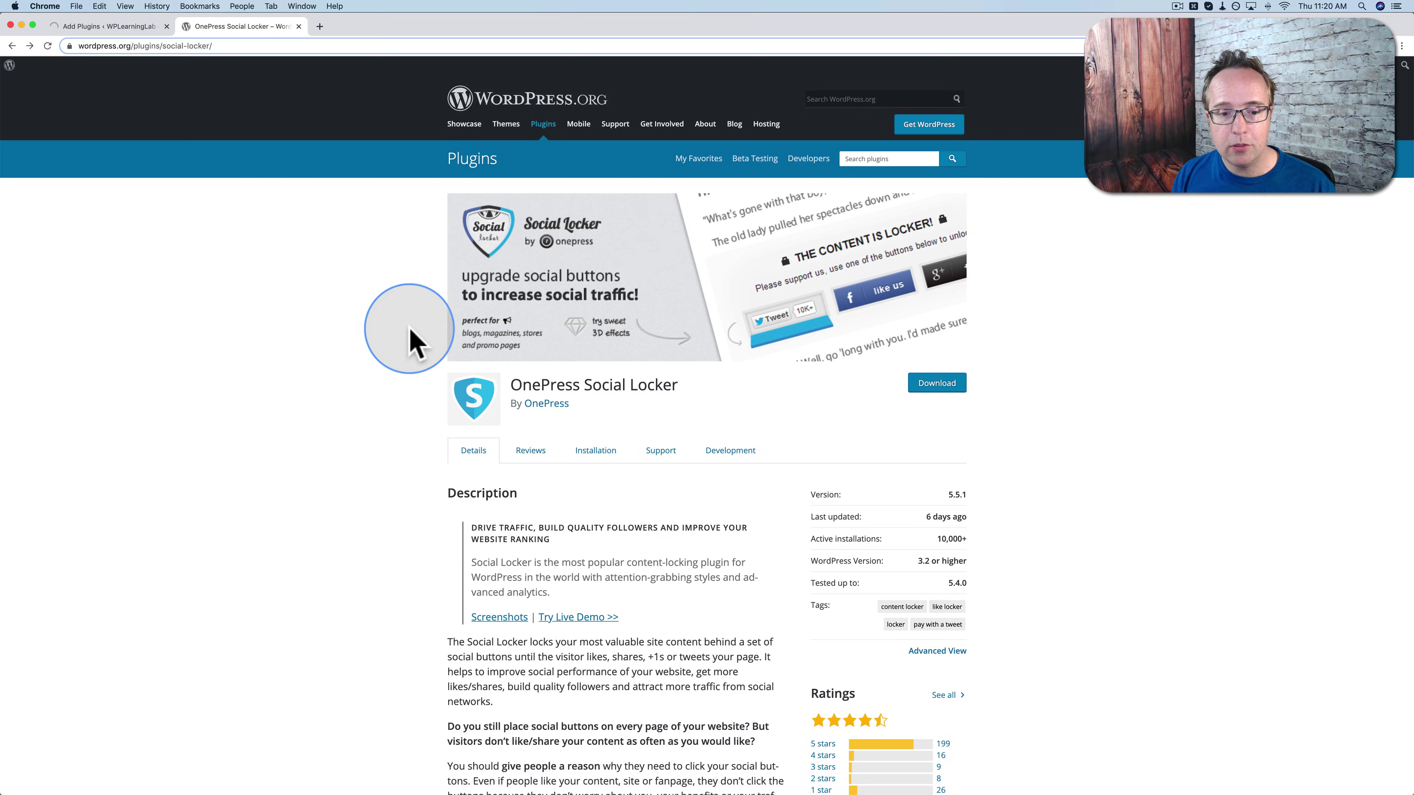
pyautogui.scroll(-1, 410, 338)
pyautogui.scroll(2, 410, 338)
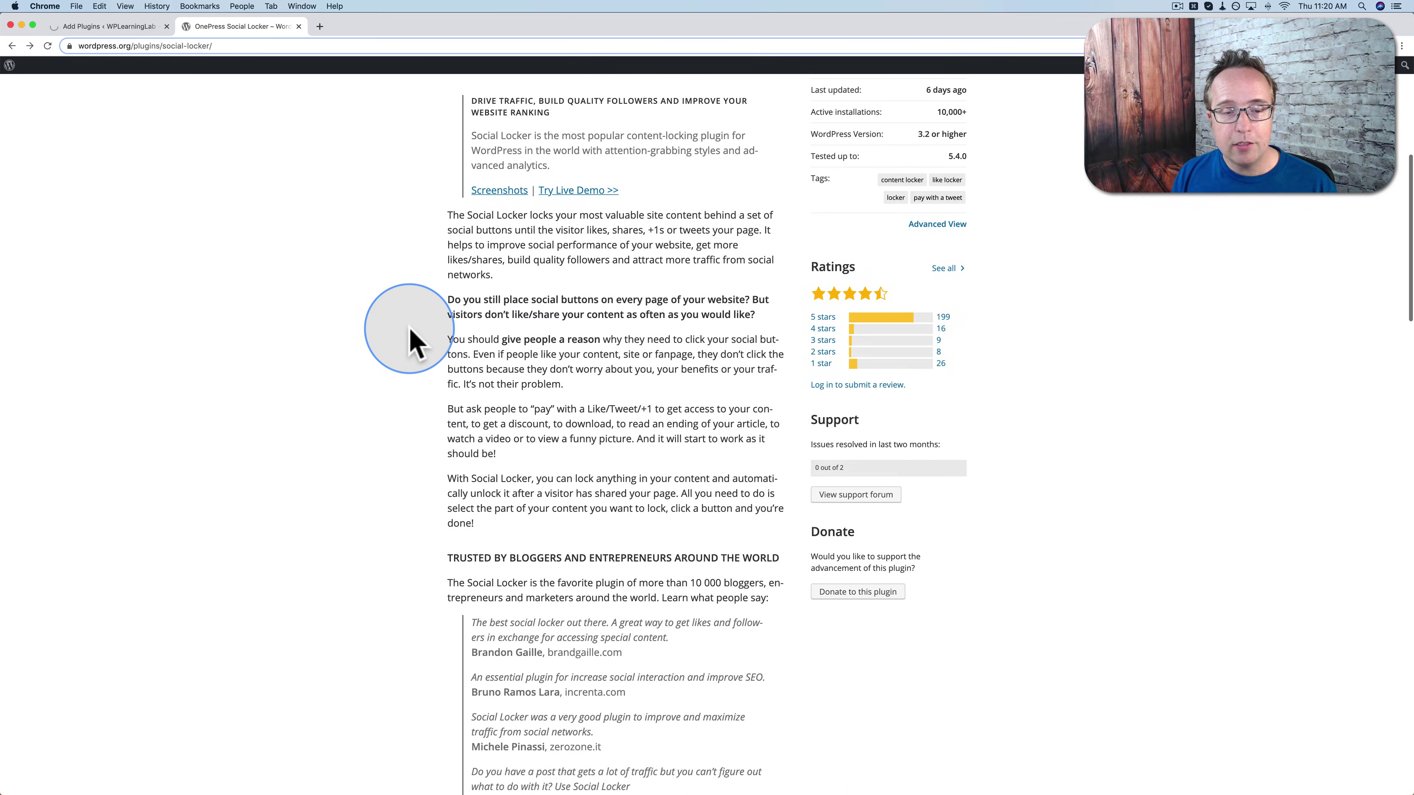
pyautogui.scroll(-2, 482, 343)
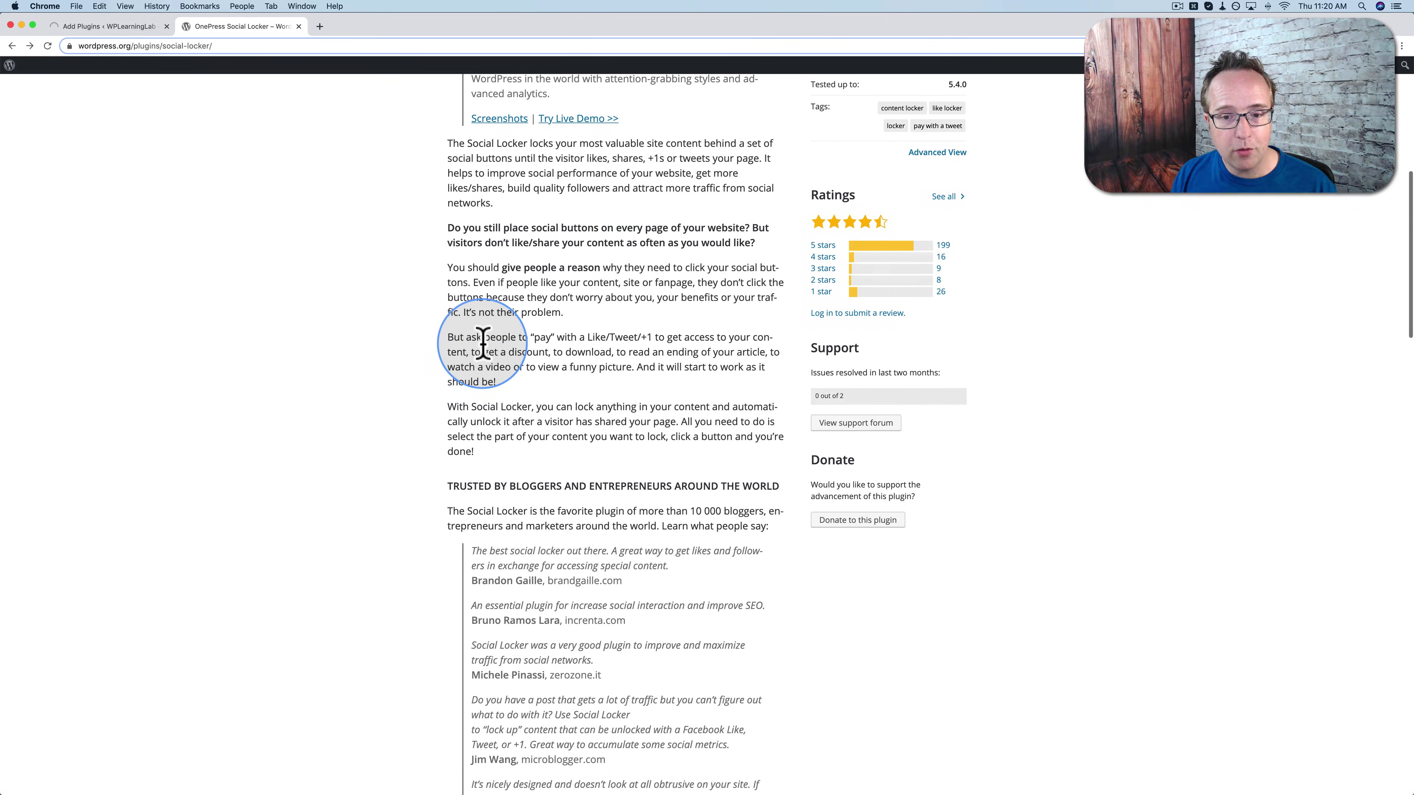
pyautogui.scroll(-10, 482, 355)
pyautogui.scroll(-3, 482, 354)
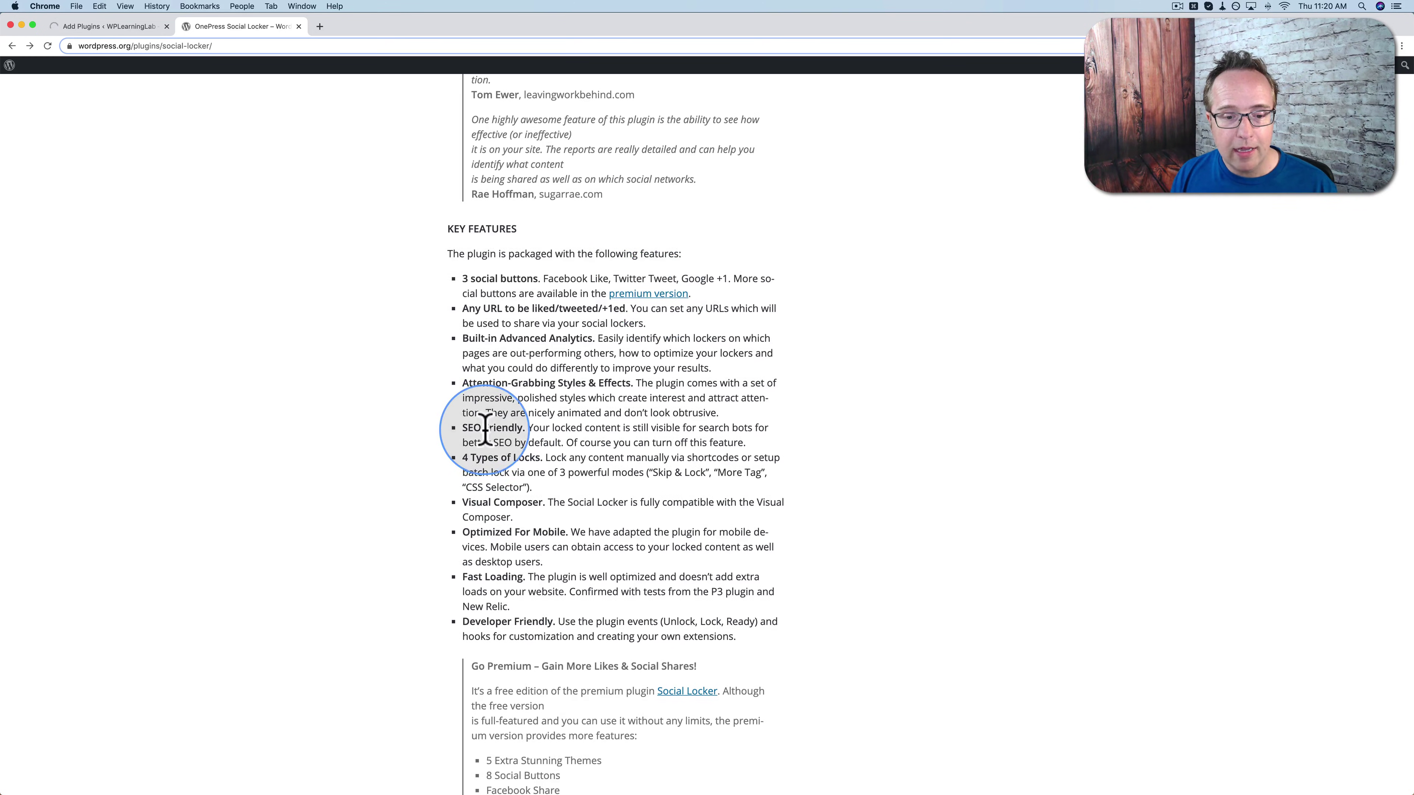
pyautogui.scroll(12, 474, 434)
pyautogui.scroll(3, 483, 420)
pyautogui.scroll(-3, 501, 435)
pyautogui.scroll(-14, 467, 460)
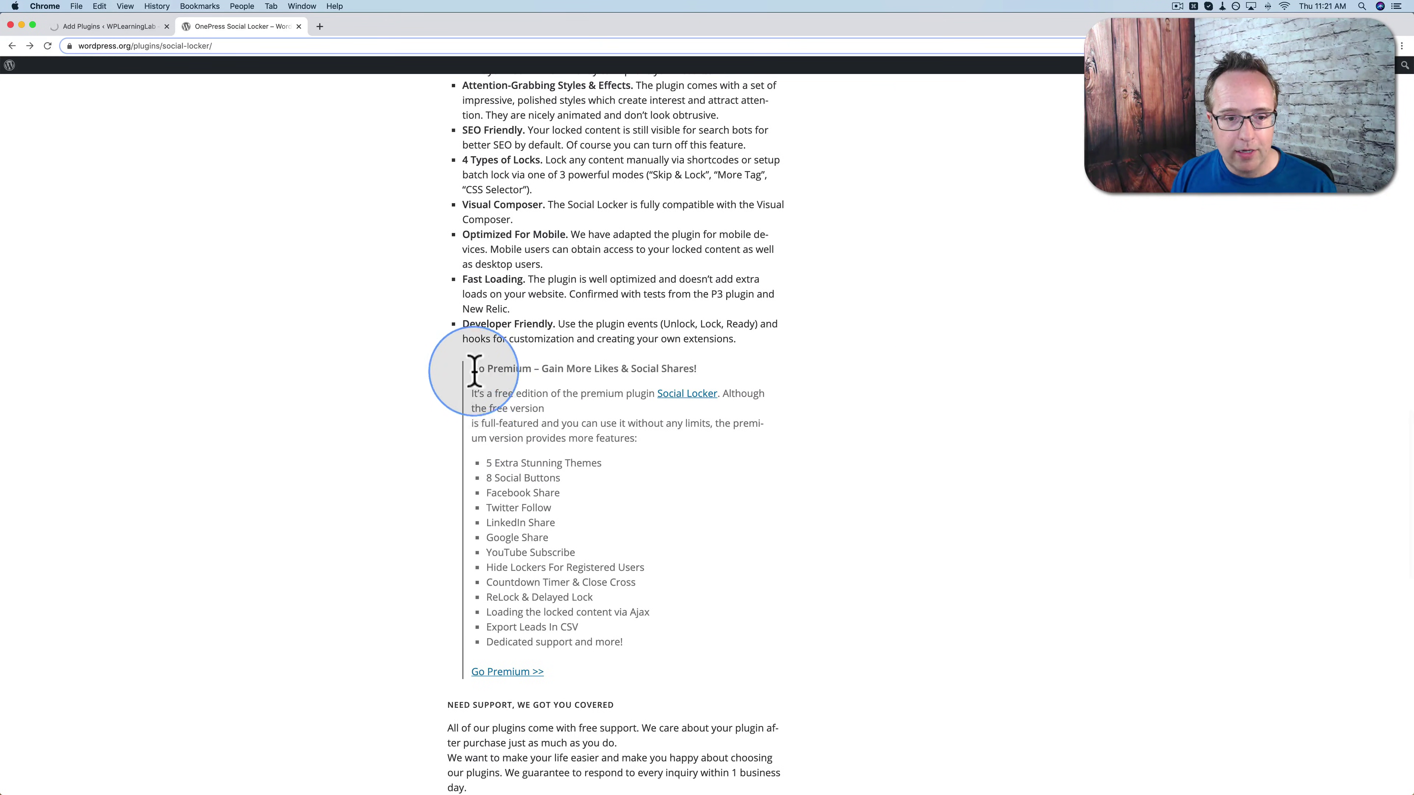
pyautogui.moveTo(470, 368); pyautogui.dragTo(654, 654)
pyautogui.scroll(-4, 657, 657)
pyautogui.scroll(-1, 657, 658)
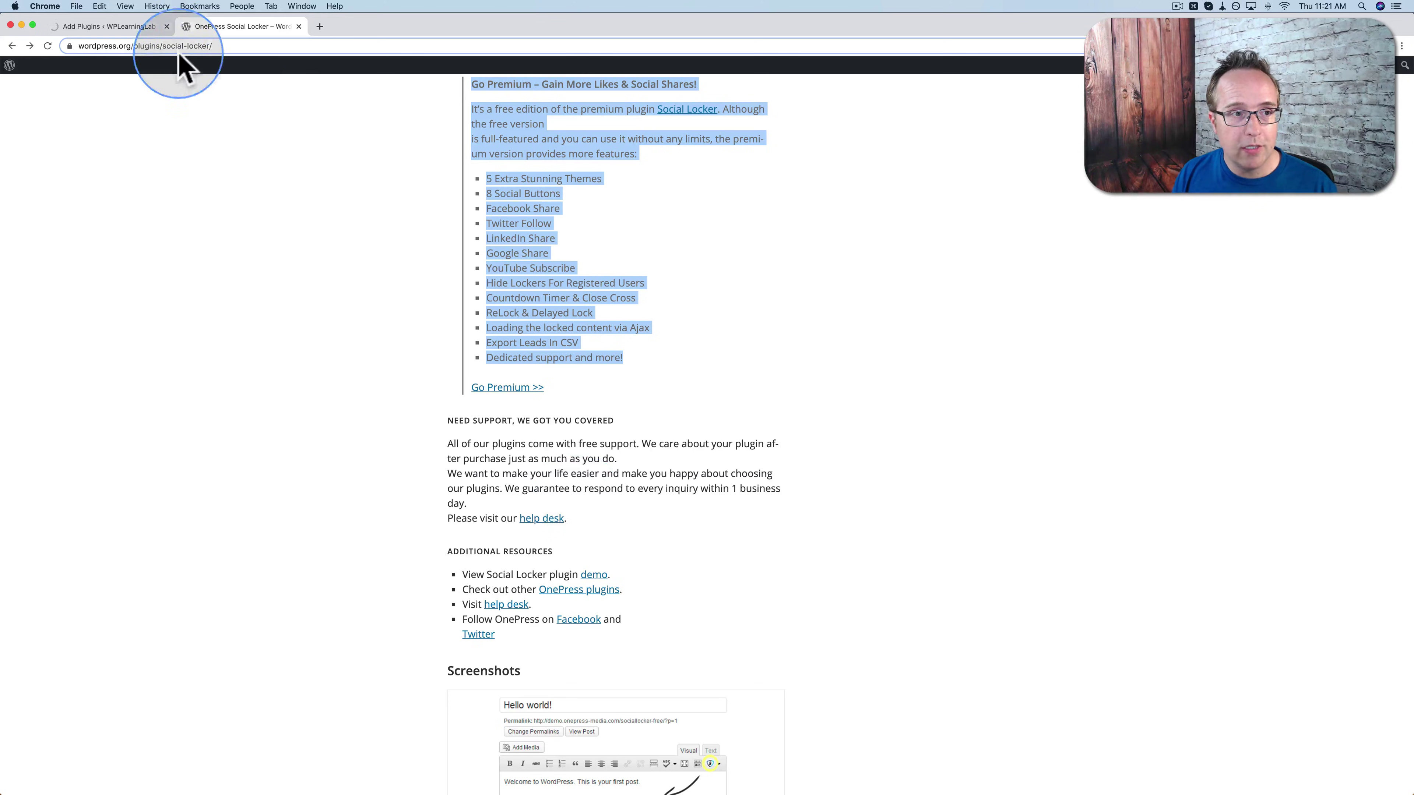
# Return to the WordPress admin and choose Create Item for a new Social Locker
pyautogui.click(124, 28)
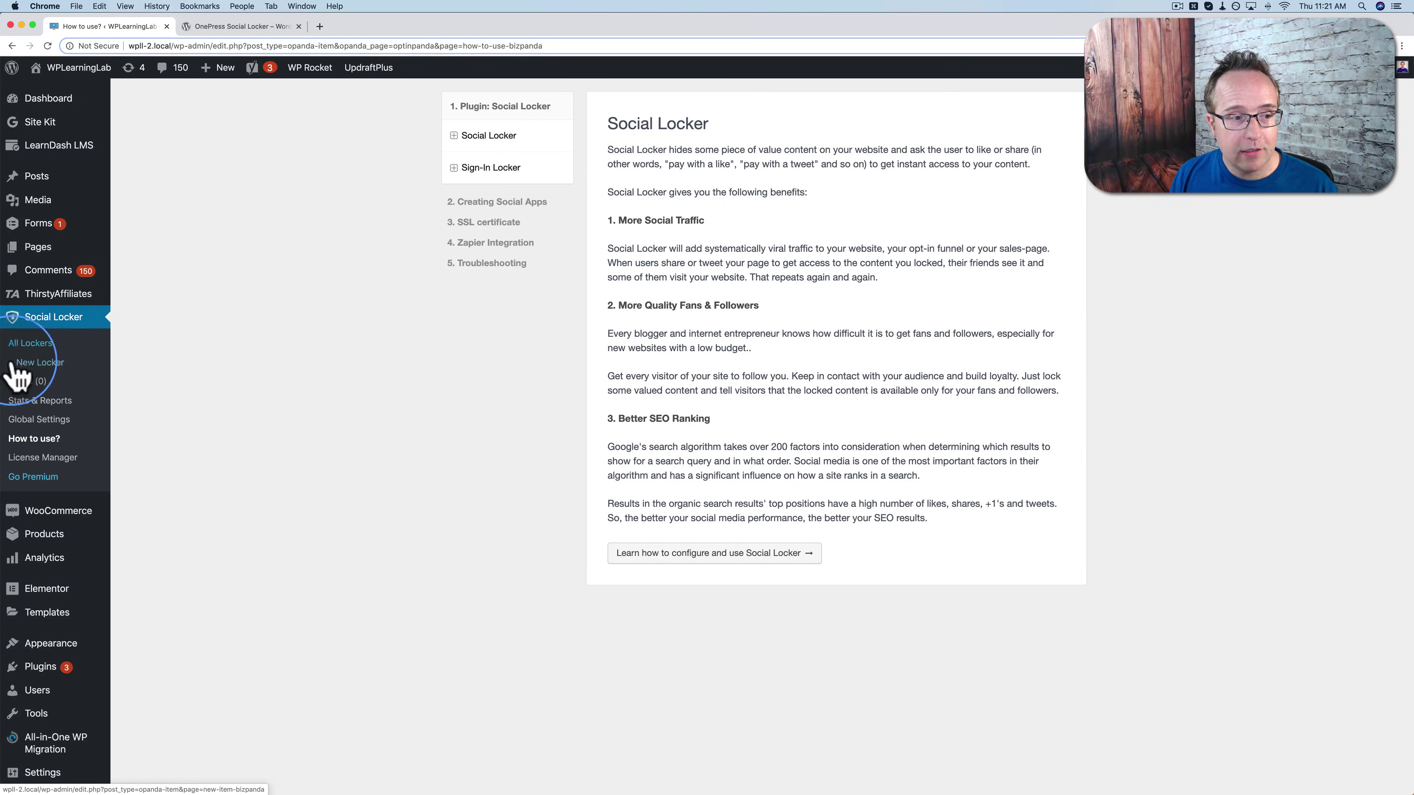
pyautogui.click(45, 365)
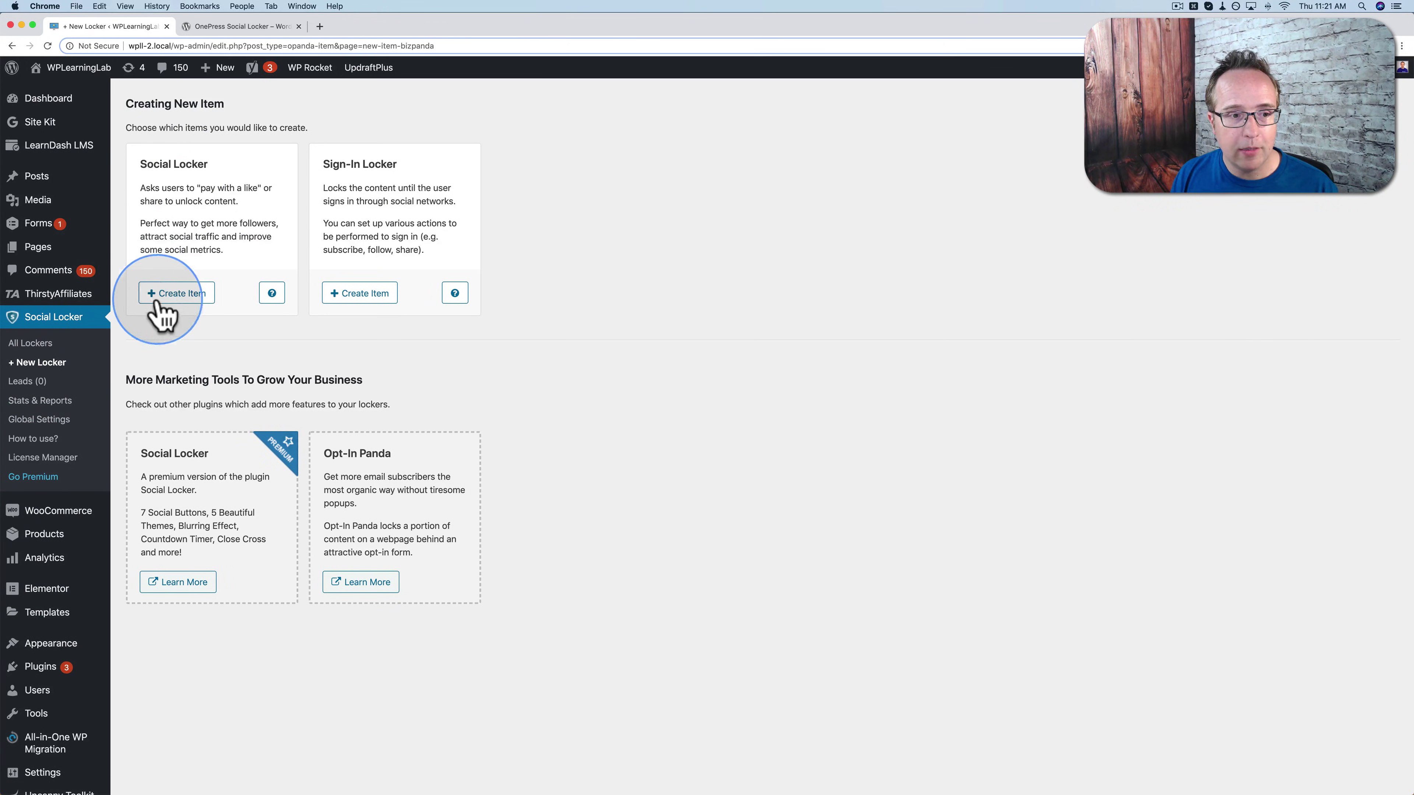
# Title the locker 'Blog Post Social Lock' with header 'This content is locked because it is so valuable!'
pyautogui.click(181, 294)
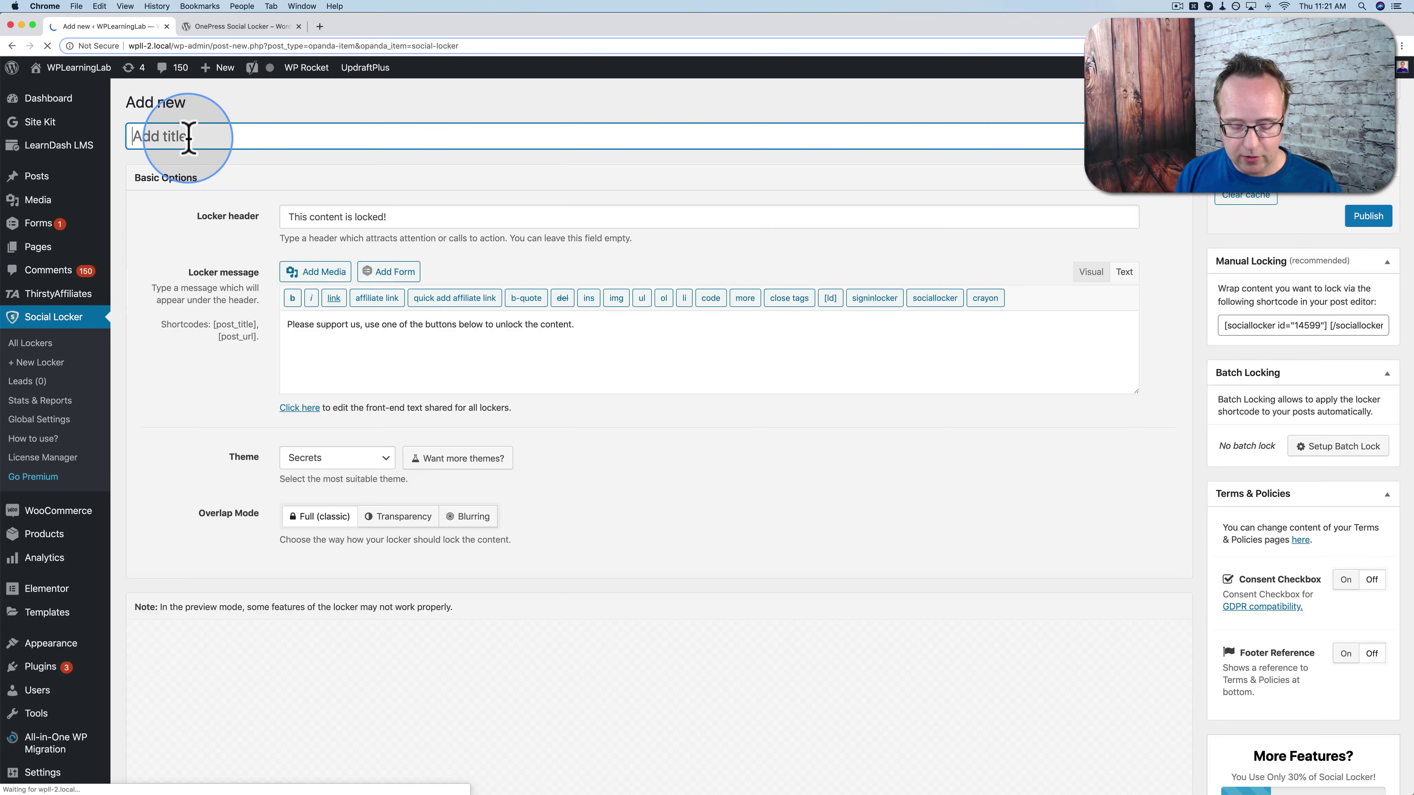
pyautogui.click(189, 137)
pyautogui.write('Social Lock')
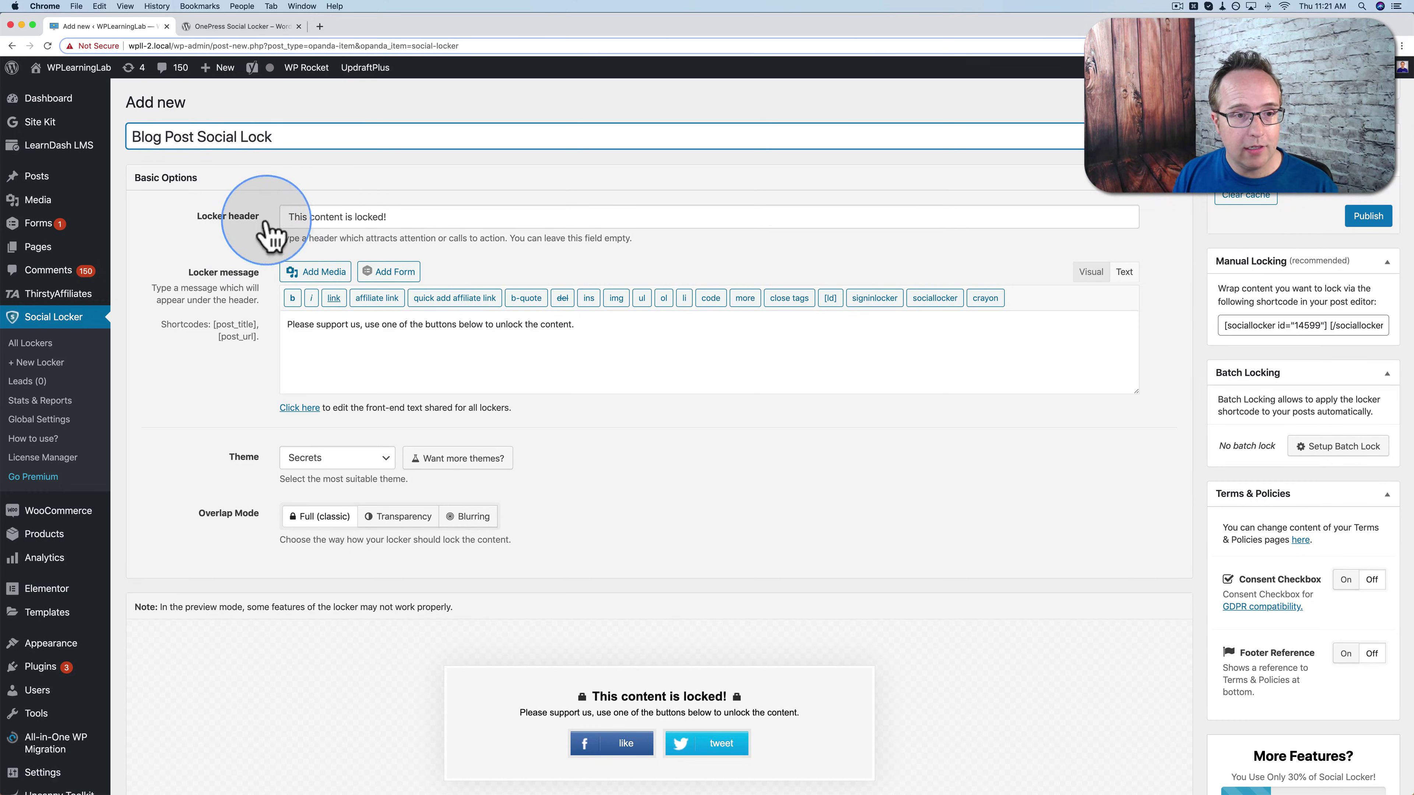
pyautogui.click(384, 216)
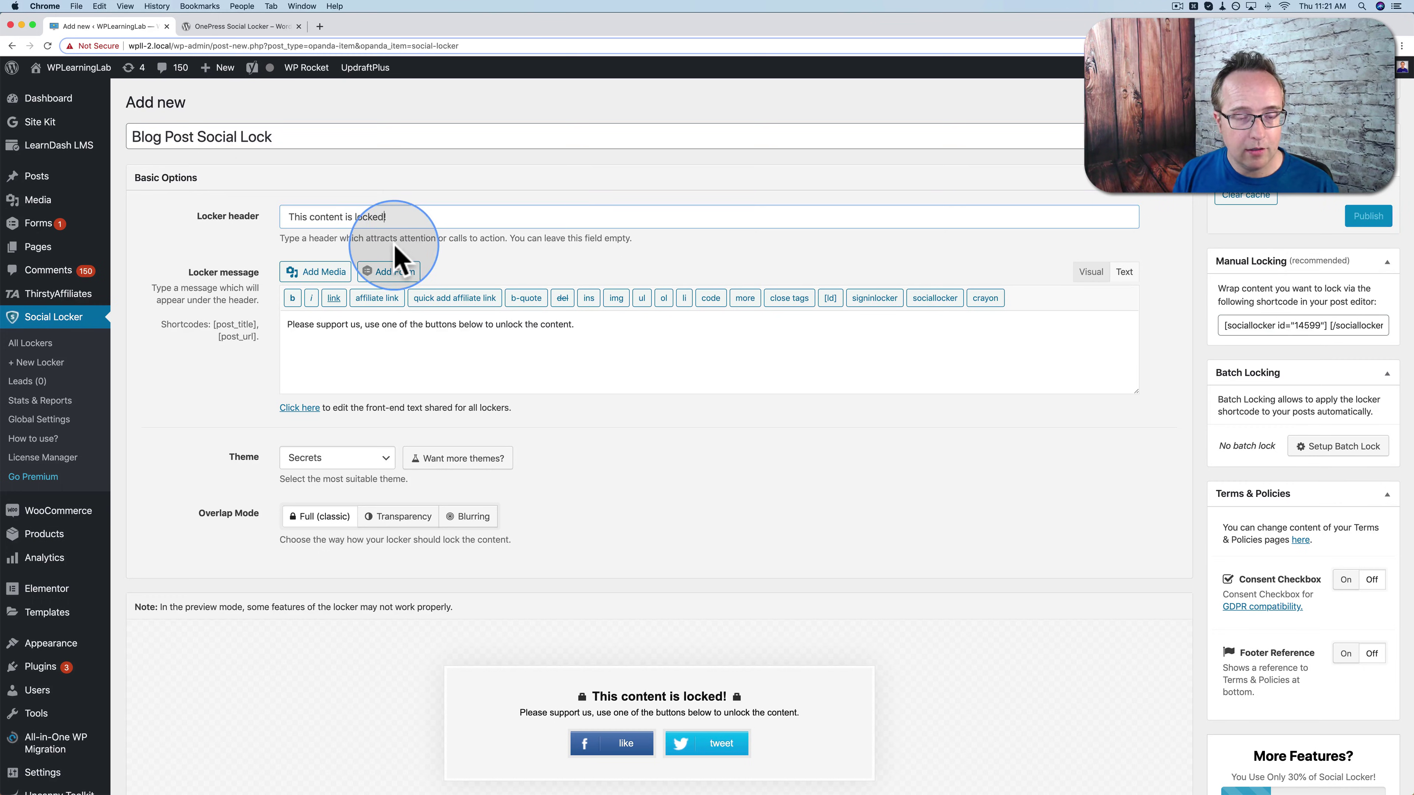
pyautogui.press('BackSpace')
pyautogui.write('because it is so valuable')
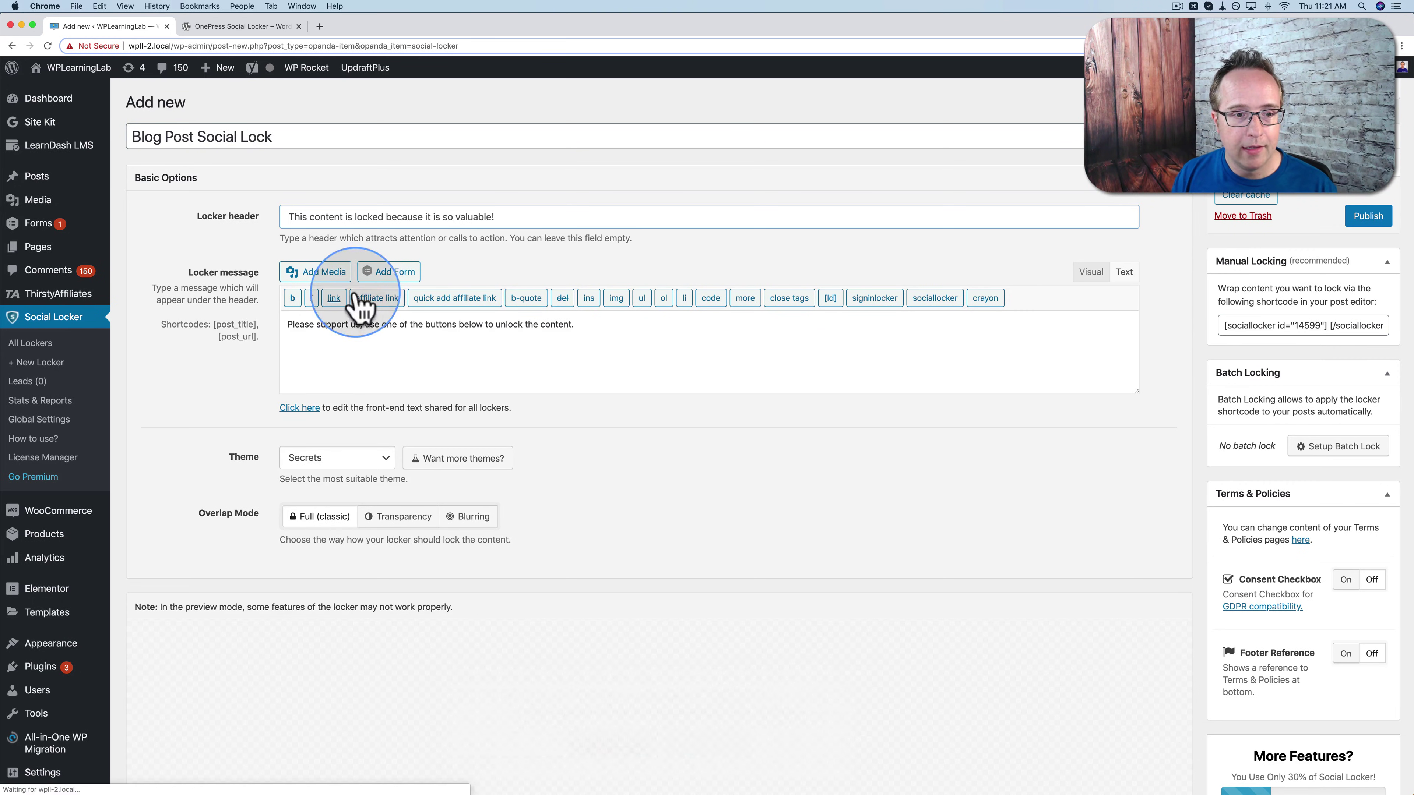
# Change the locker message so it reads 'unlock this valuable content.'
pyautogui.click(328, 329)
pyautogui.moveTo(305, 324); pyautogui.dragTo(578, 324)
pyautogui.click(581, 326)
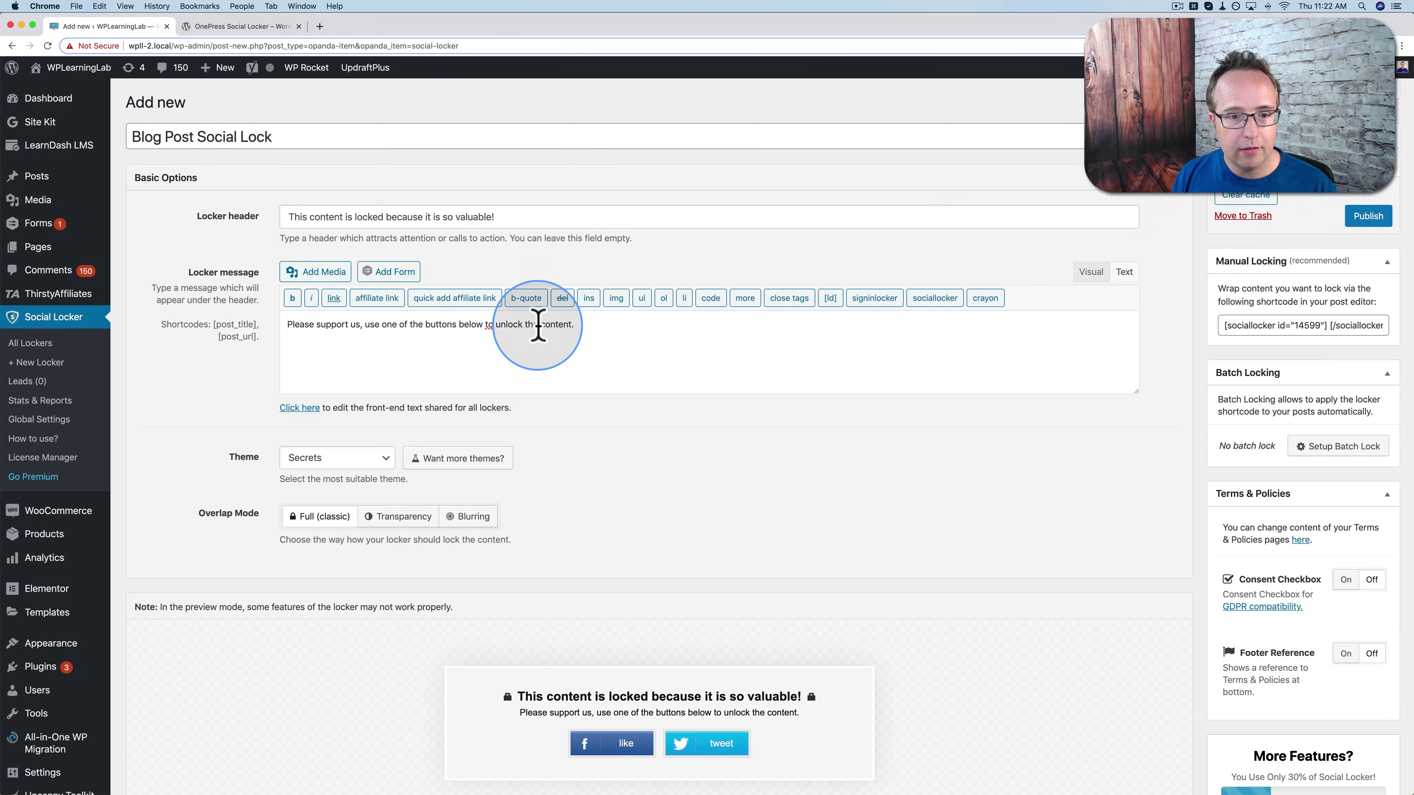
pyautogui.press('BackSpace')
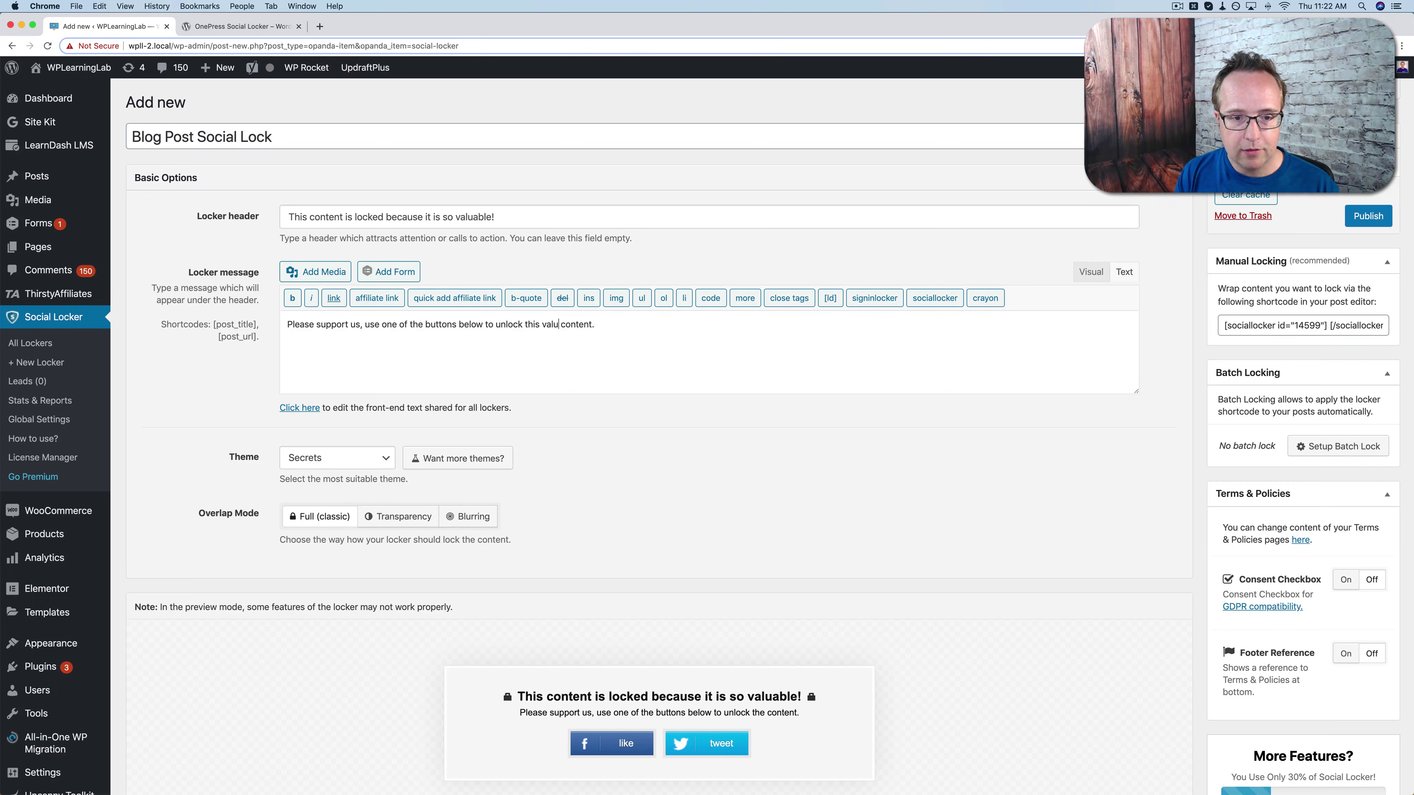
pyautogui.write('is valualb')
pyautogui.press('BackSpace')
pyautogui.press('BackSpace')
pyautogui.write('ble')
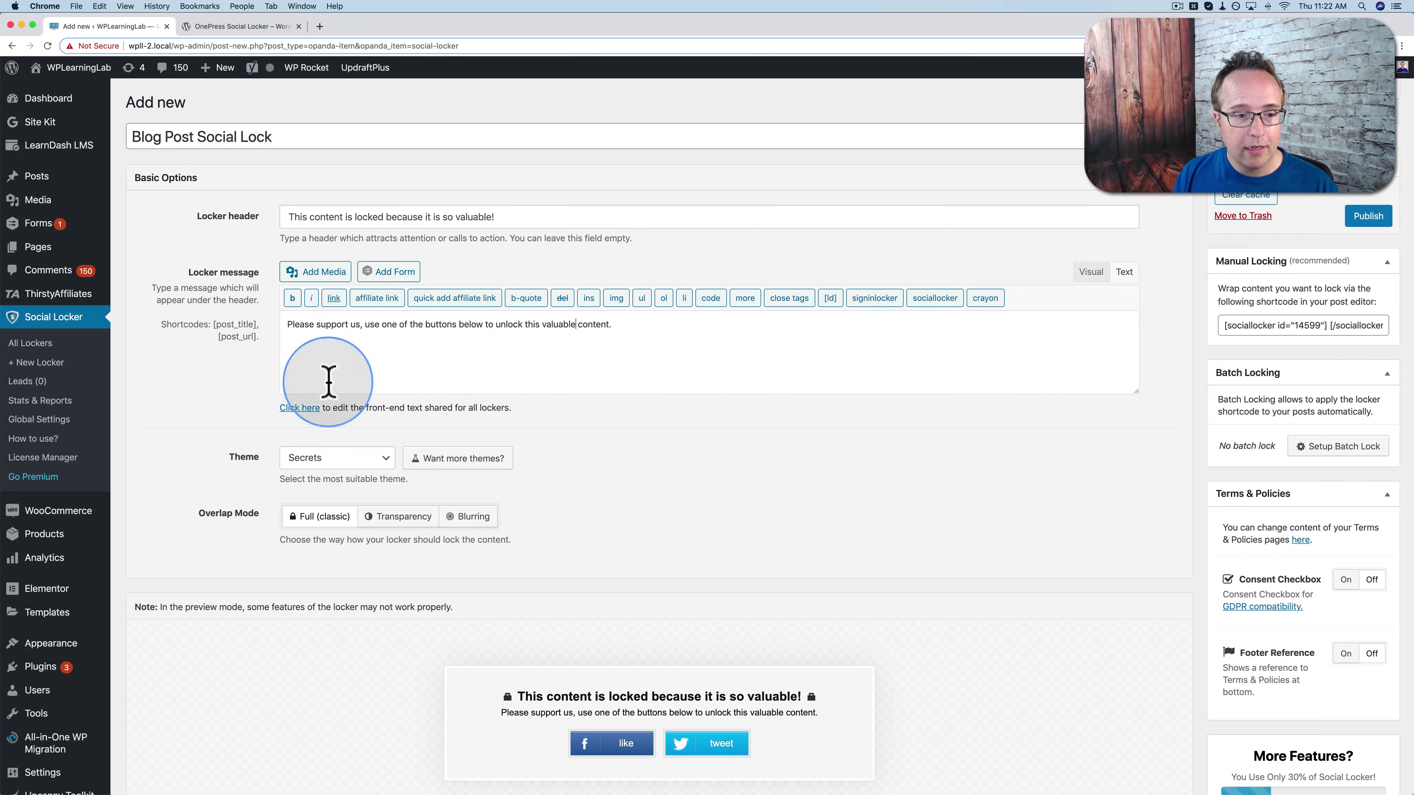
pyautogui.click(379, 465)
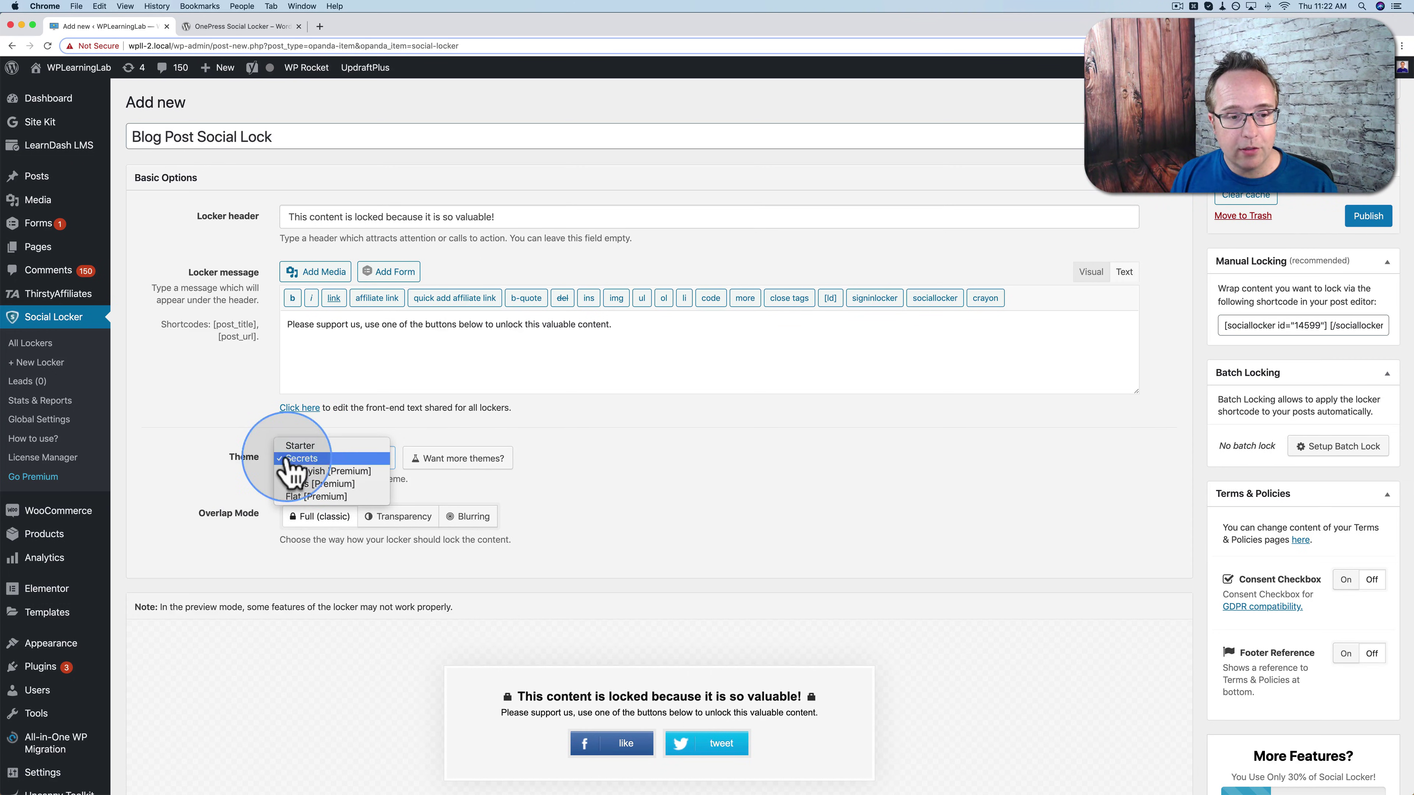
pyautogui.click(237, 532)
pyautogui.scroll(-3, 237, 532)
pyautogui.scroll(-2, 237, 532)
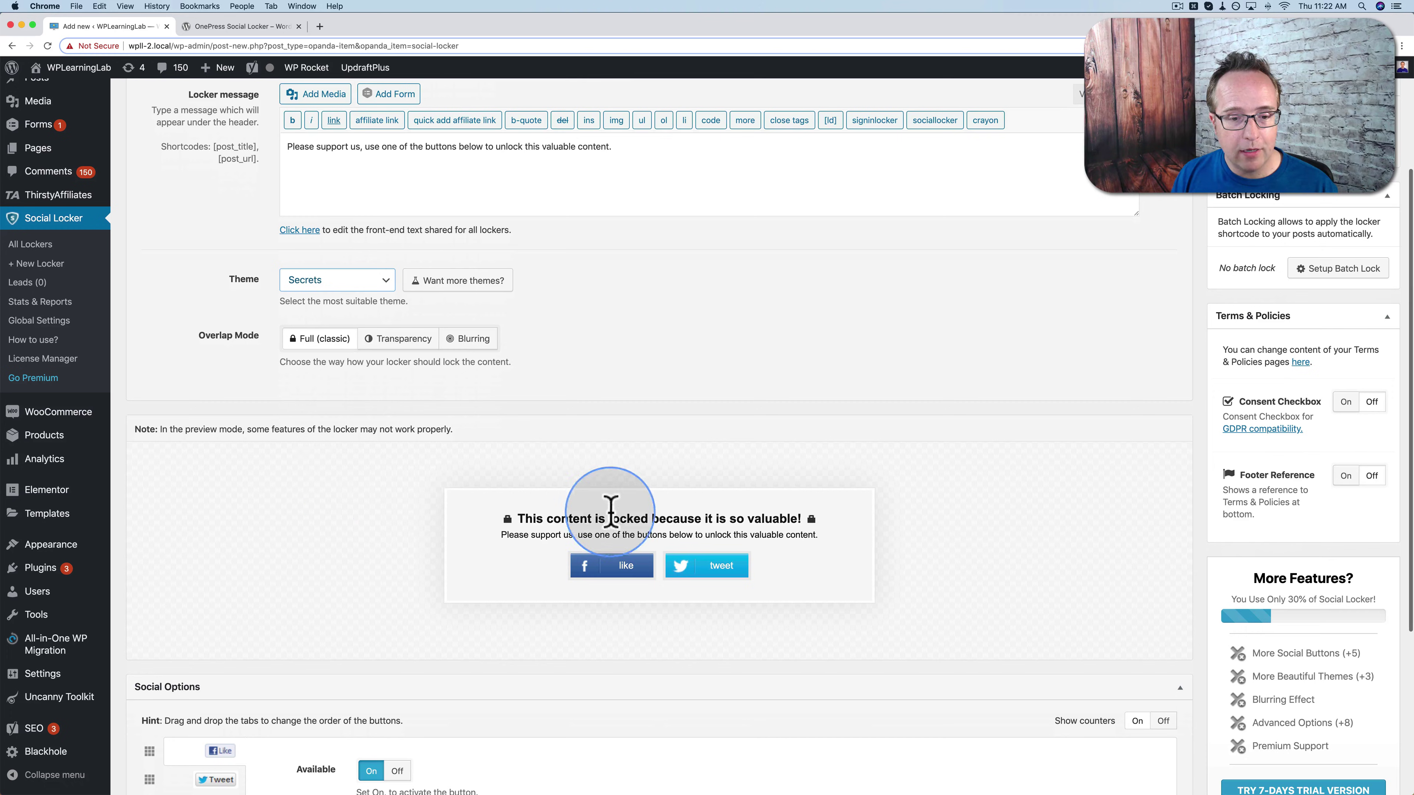
pyautogui.click(300, 279)
pyautogui.click(287, 269)
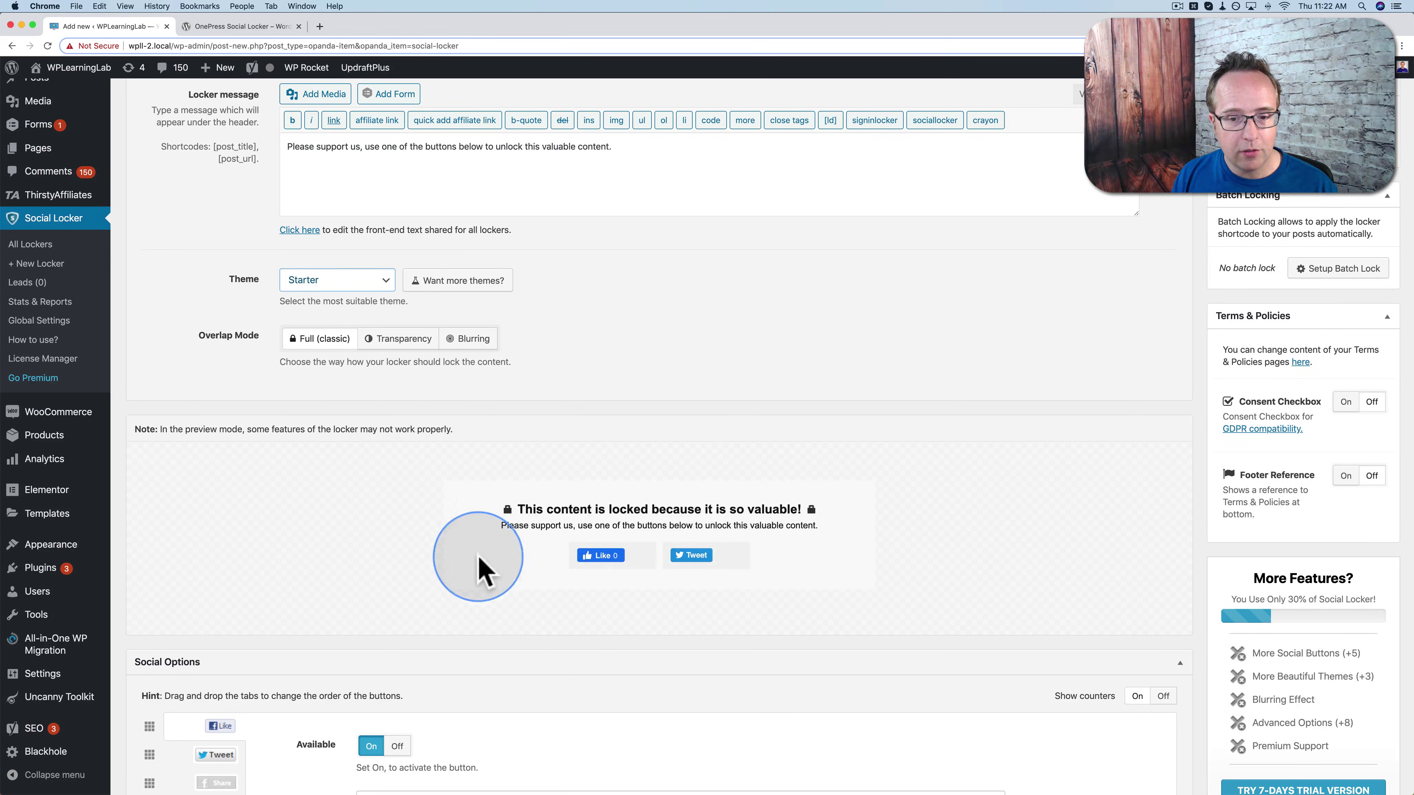
pyautogui.click(351, 285)
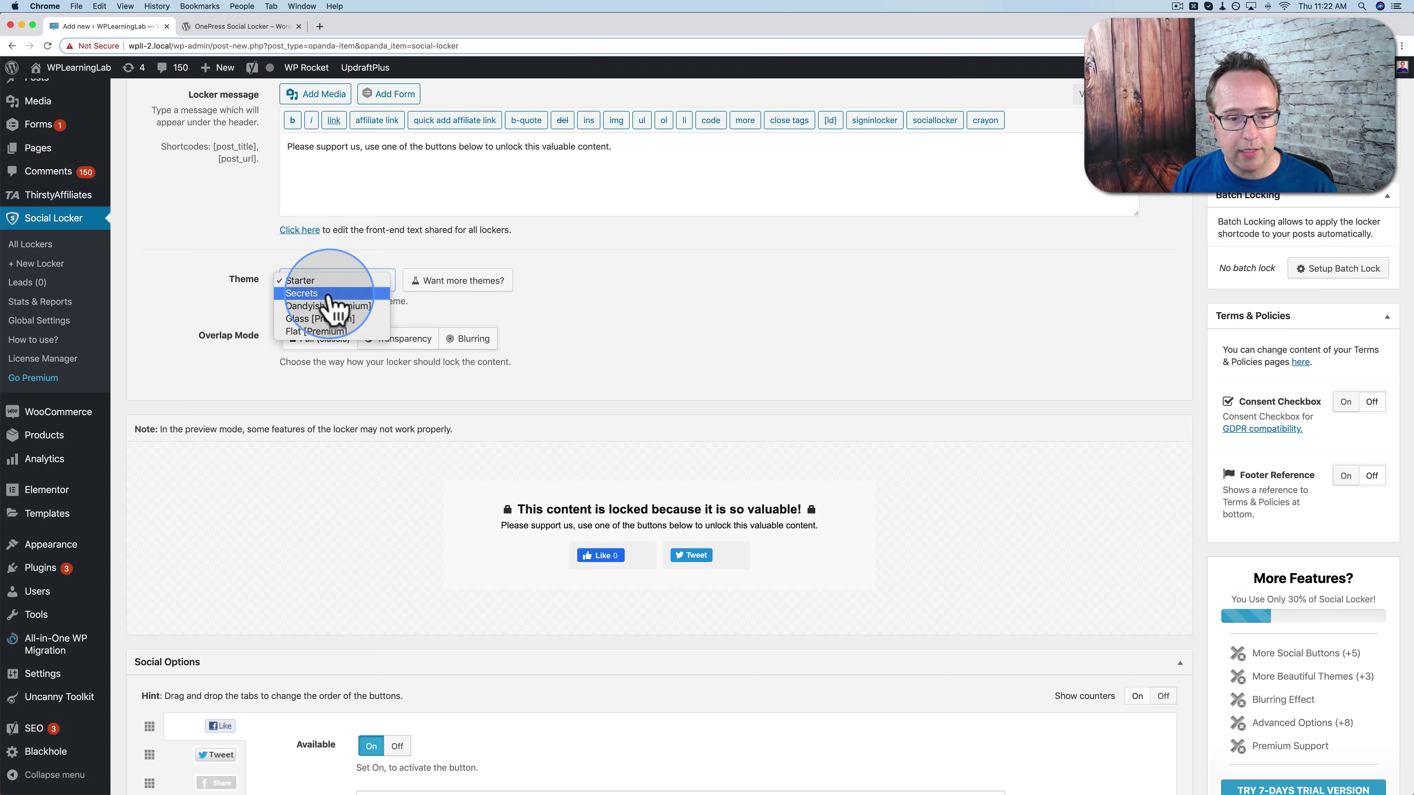
pyautogui.click(320, 294)
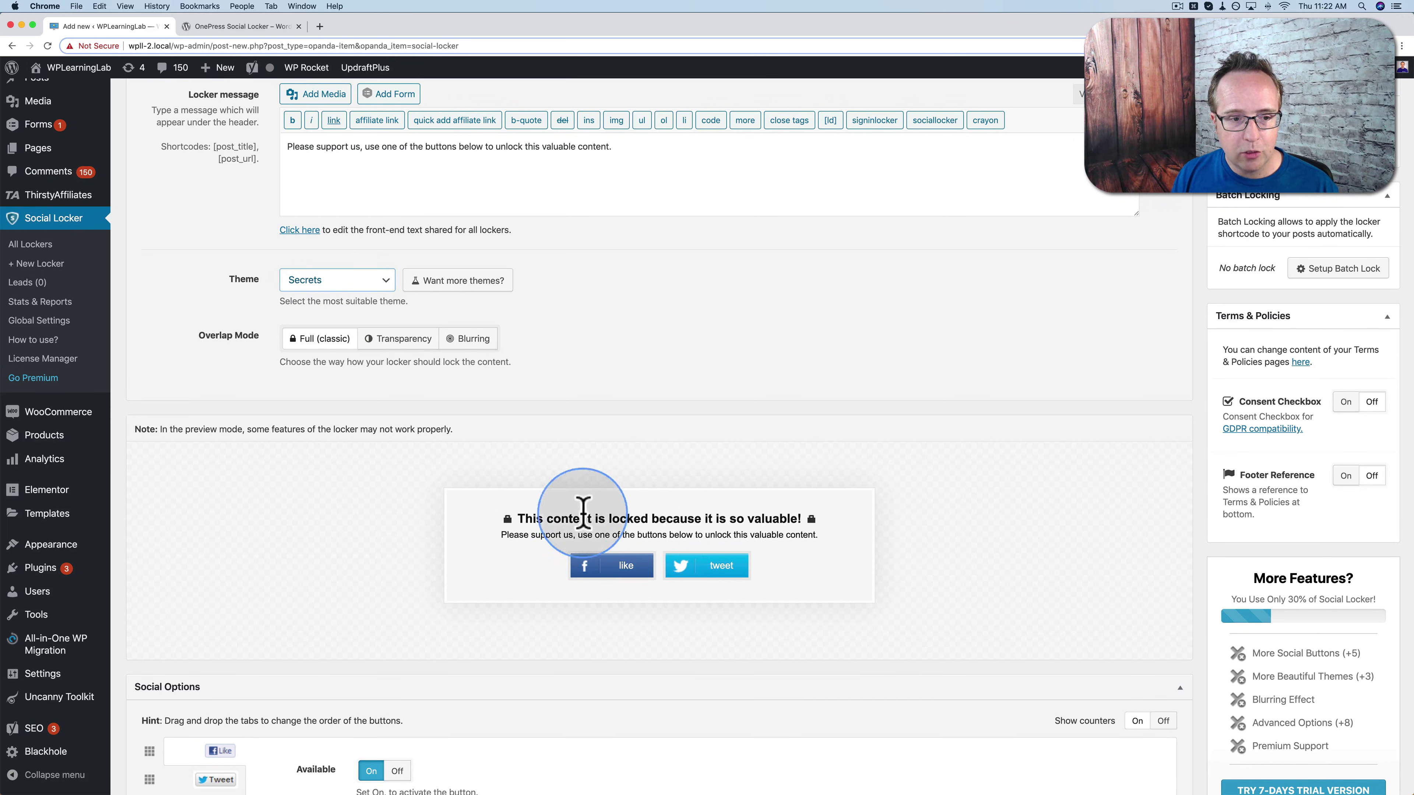
pyautogui.scroll(-2, 255, 326)
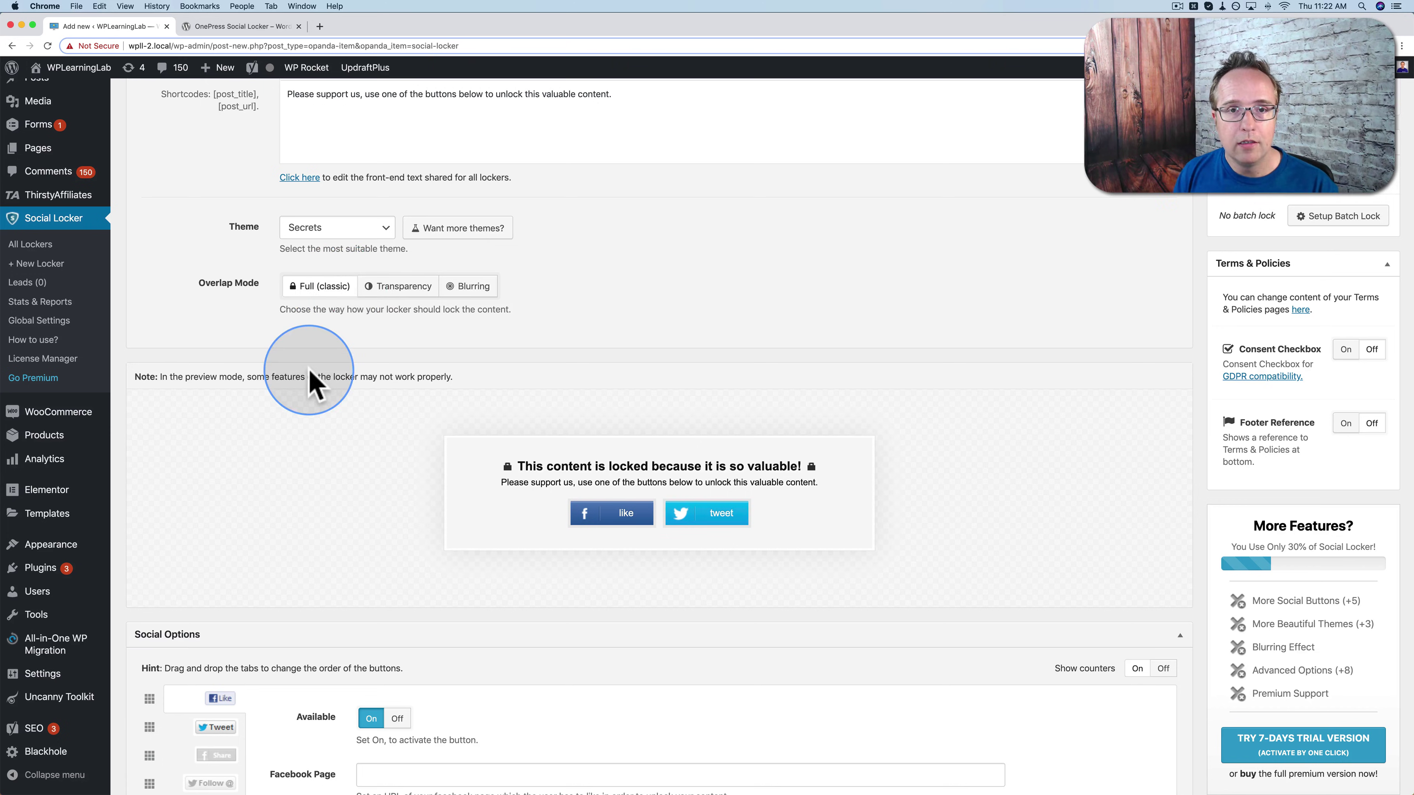
# Switch the overlap mode to Transparency and try the Top and Scrolling positions
pyautogui.click(404, 288)
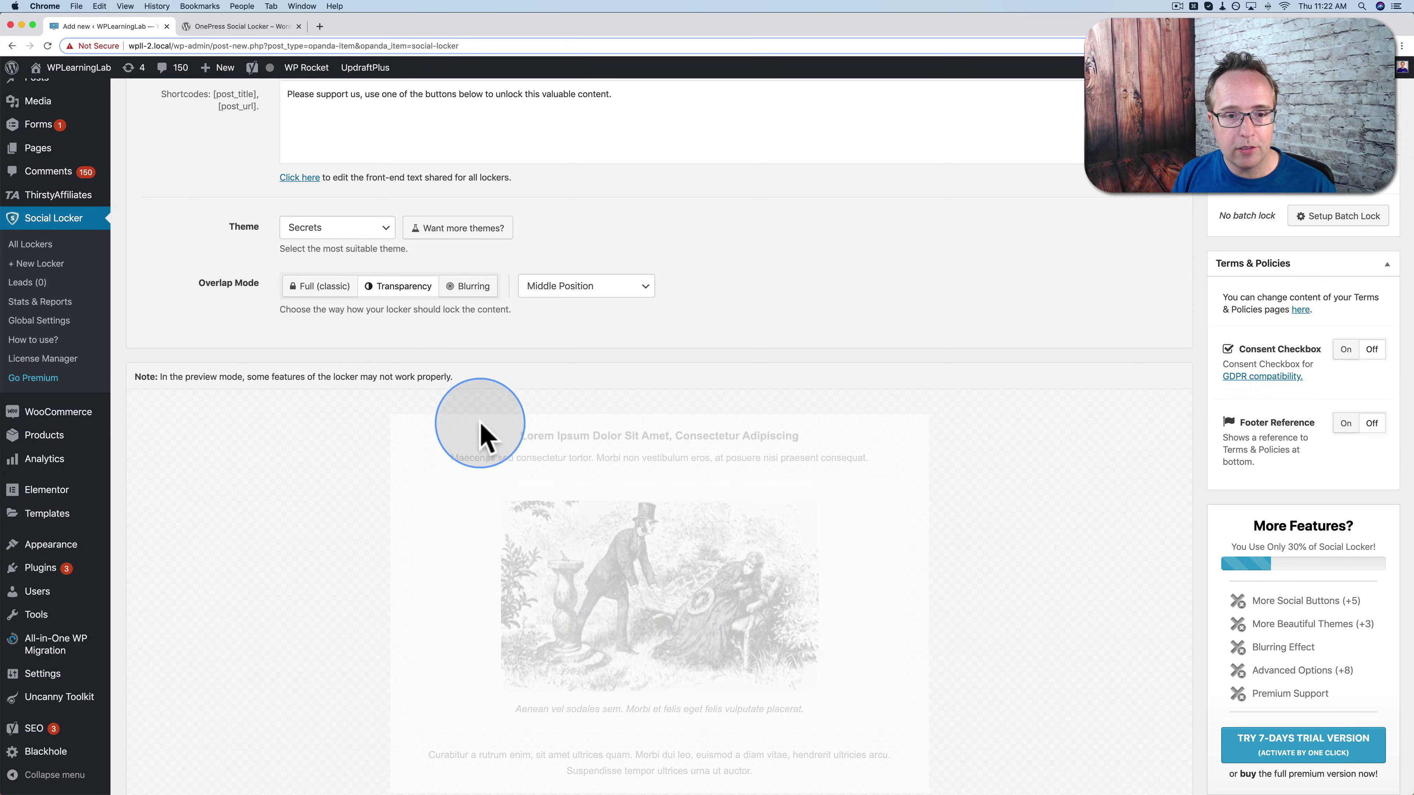
pyautogui.scroll(-3, 487, 534)
pyautogui.scroll(-2, 486, 534)
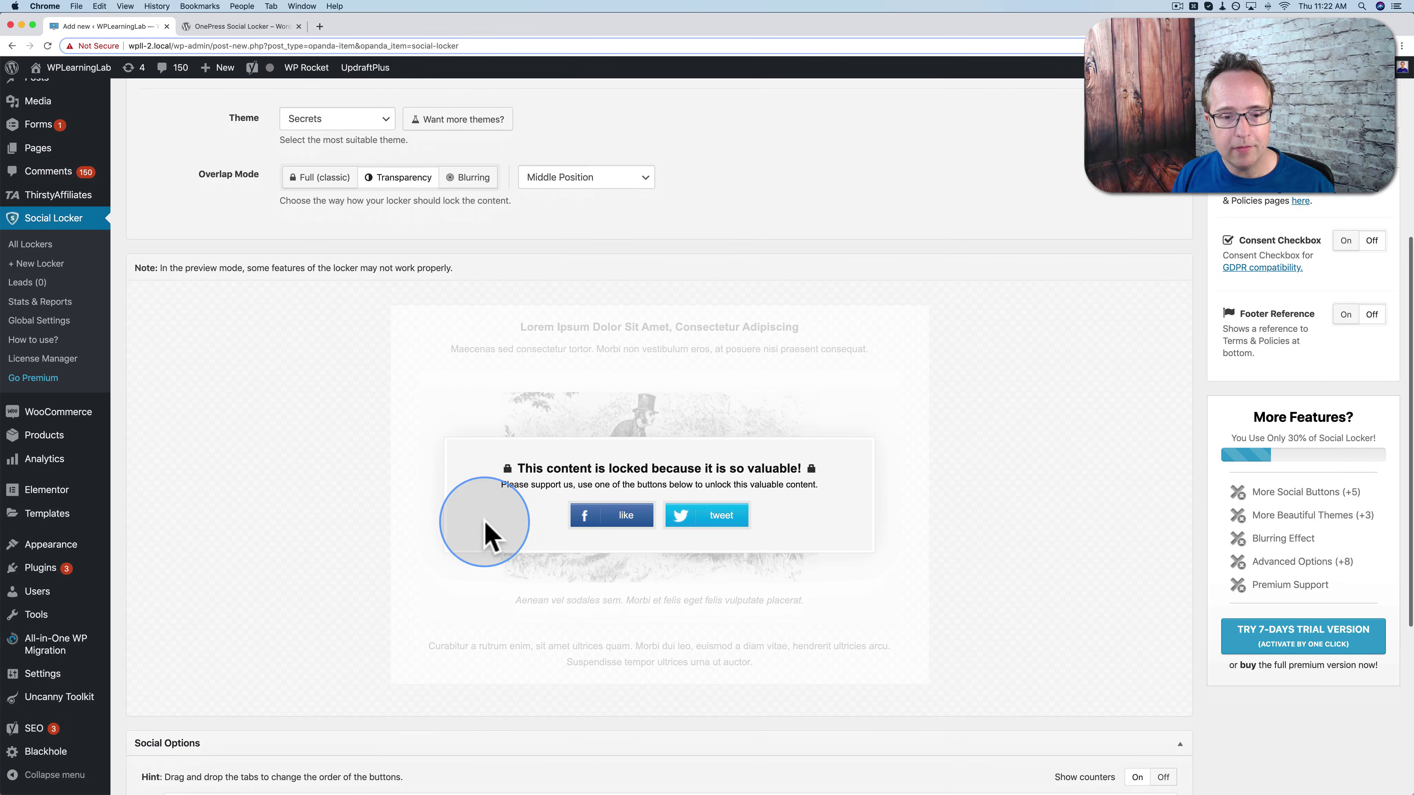
pyautogui.click(576, 184)
pyautogui.click(551, 165)
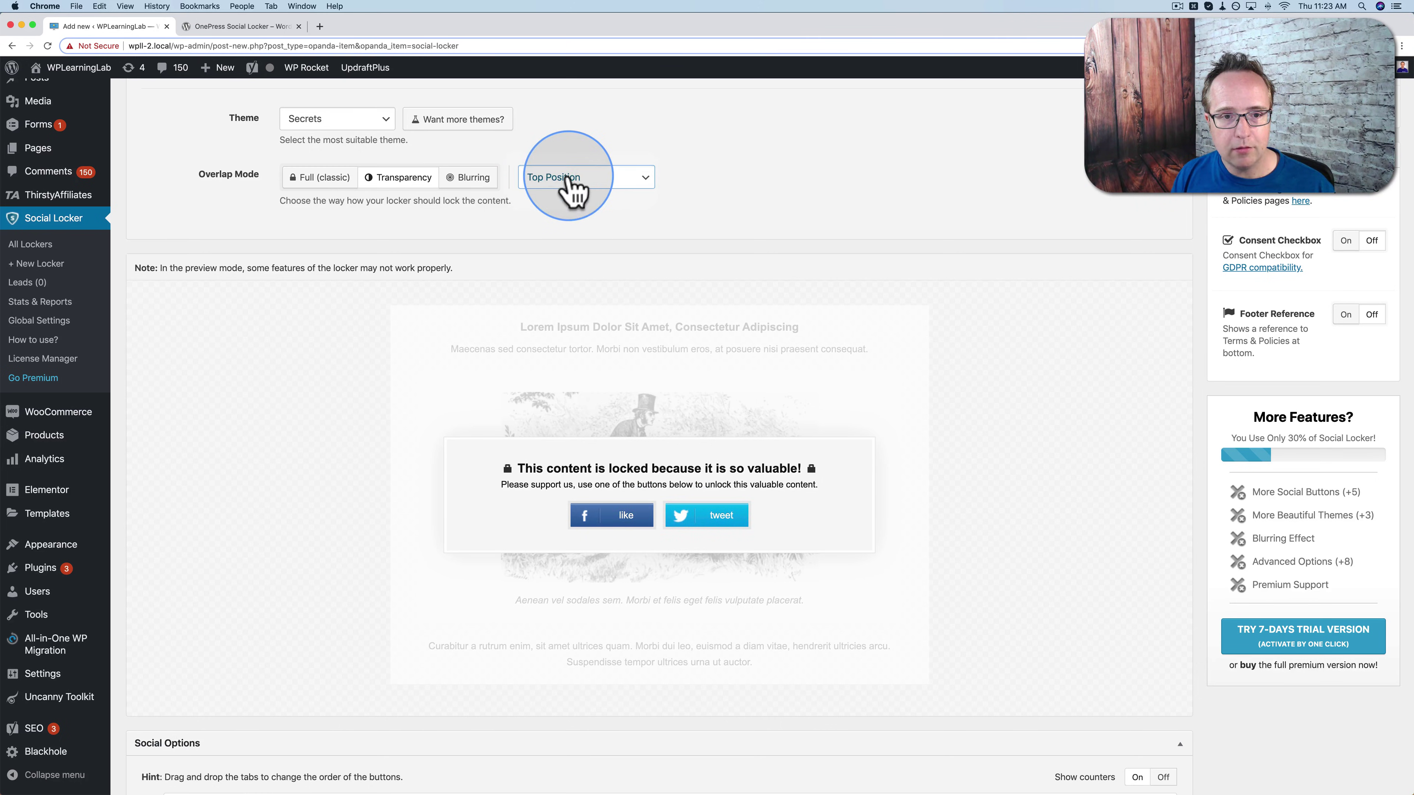
pyautogui.click(569, 183)
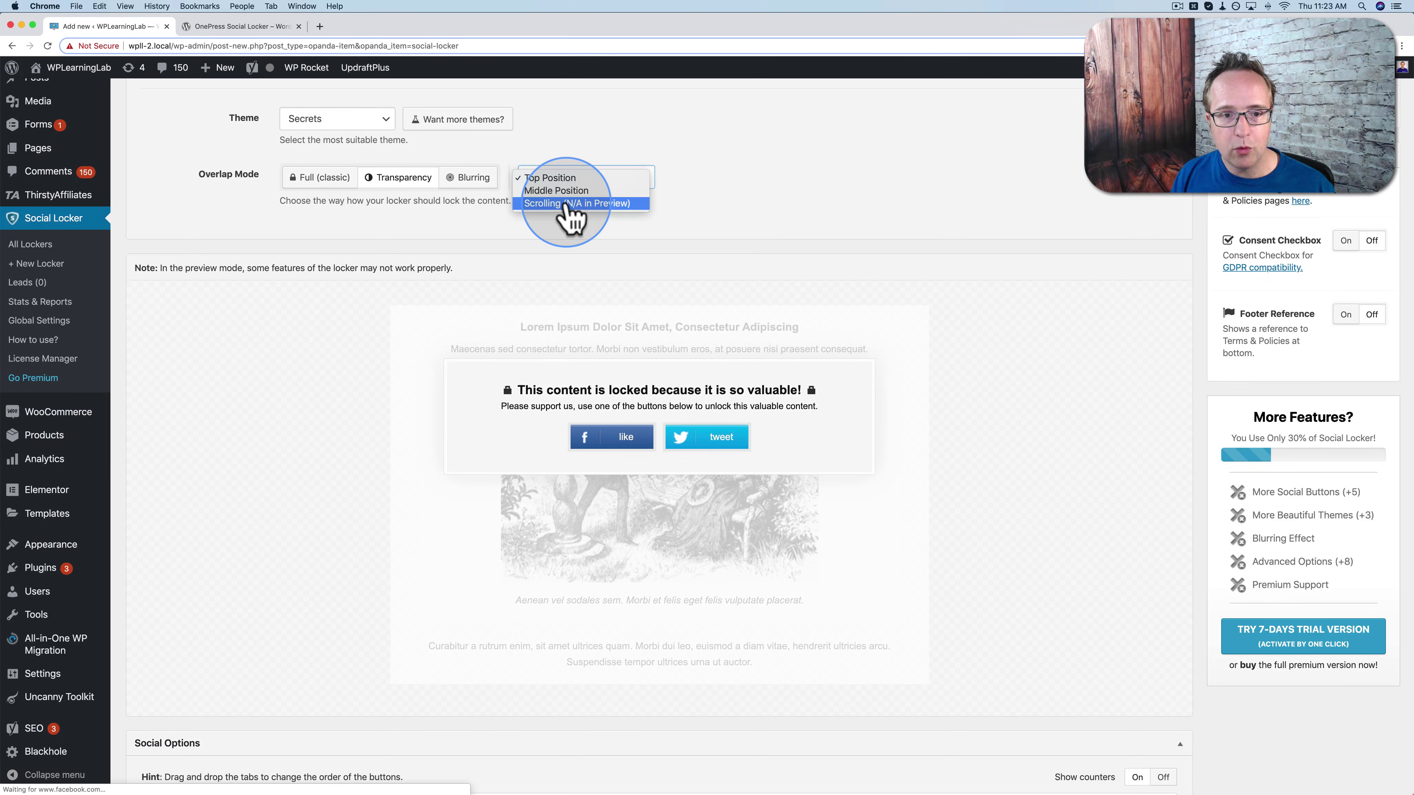
pyautogui.click(568, 203)
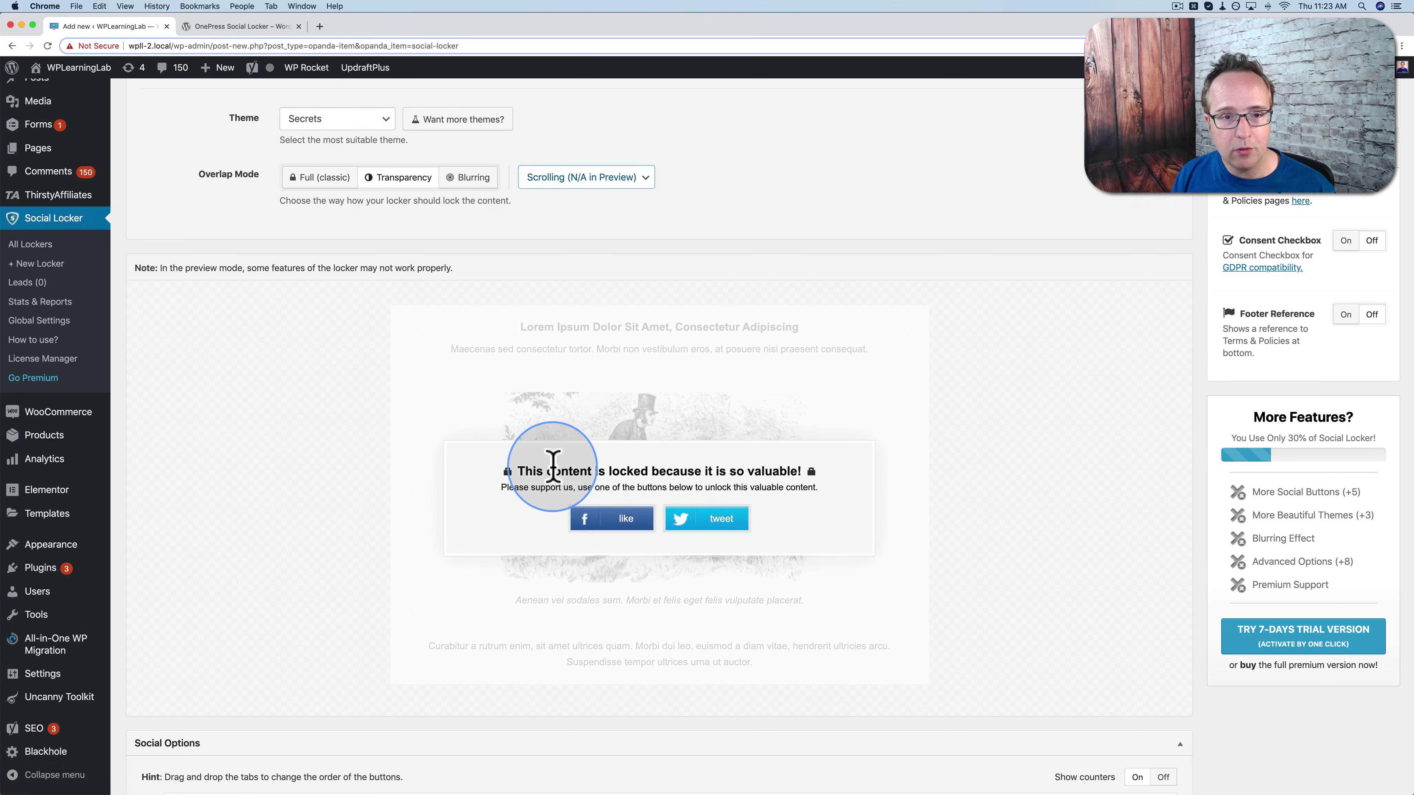
# Briefly try Blurring, then settle on Transparency with Middle Position
pyautogui.click(480, 177)
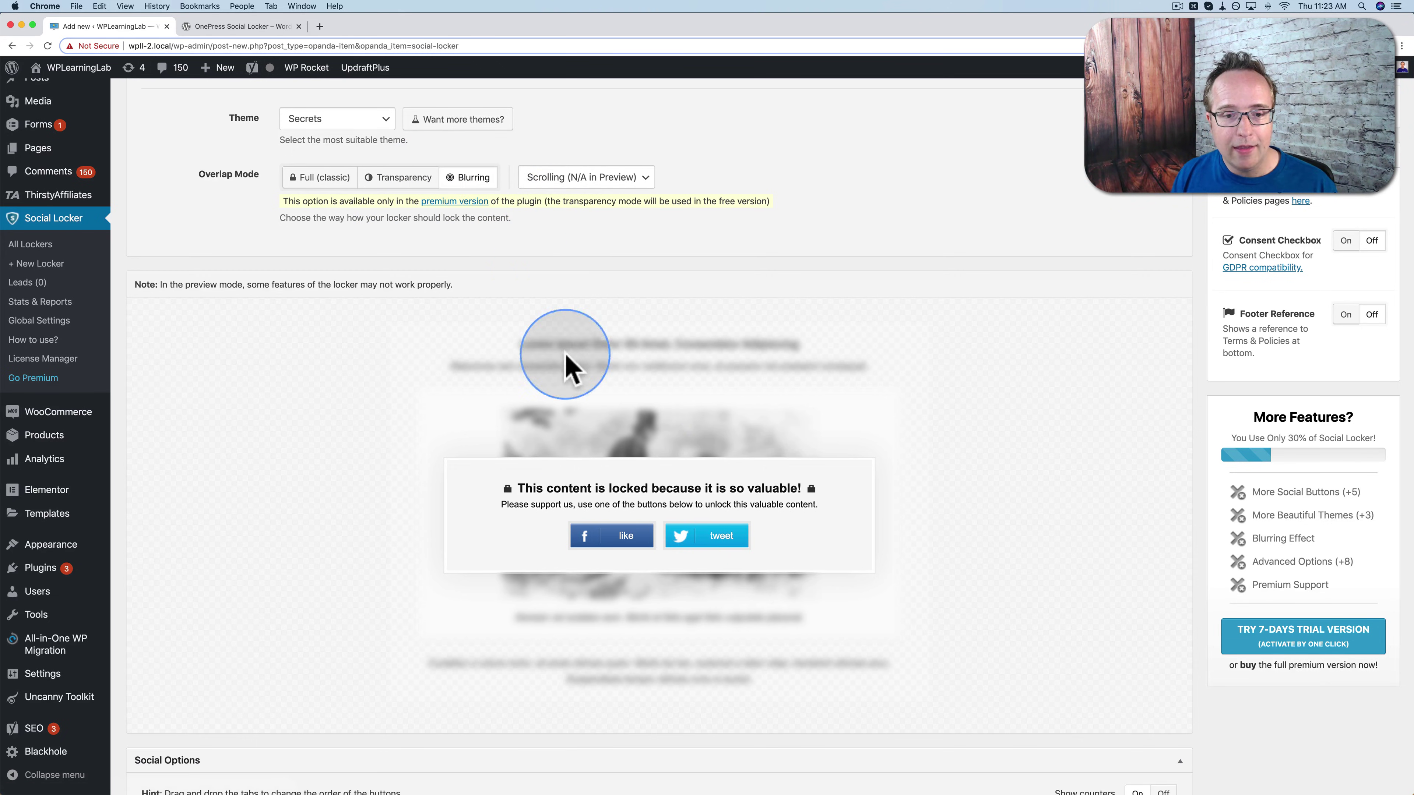
pyautogui.click(618, 179)
pyautogui.click(579, 153)
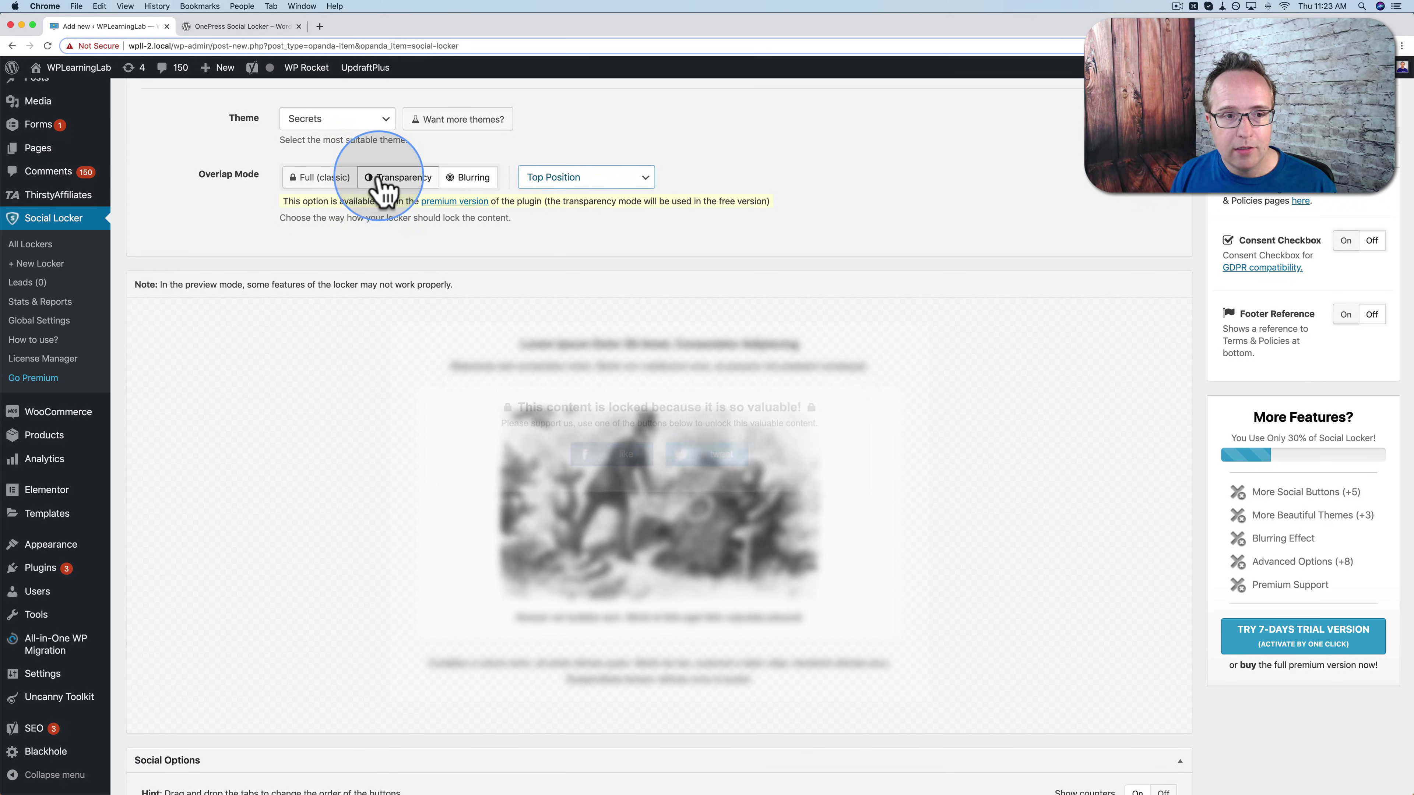
pyautogui.click(378, 188)
pyautogui.click(564, 186)
pyautogui.click(563, 195)
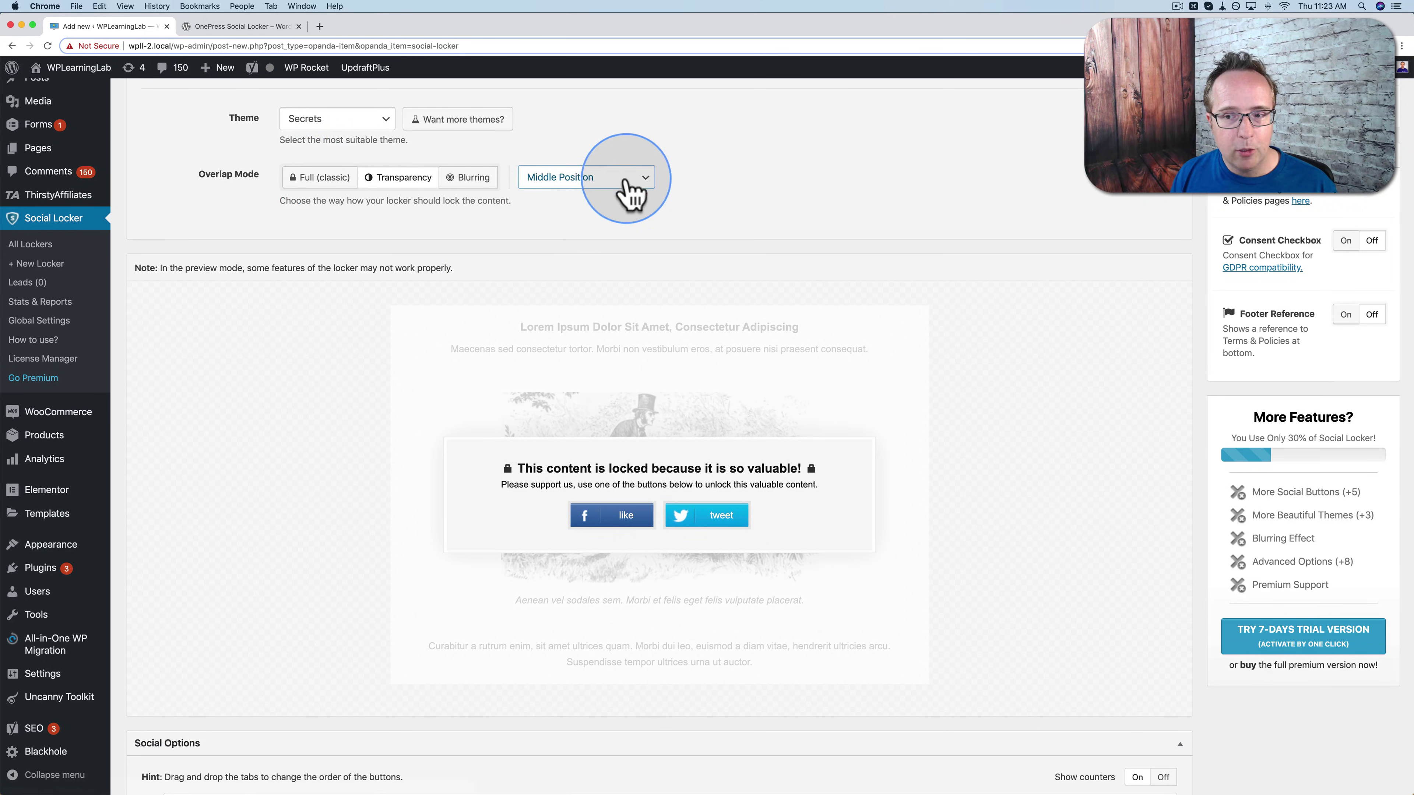
pyautogui.scroll(-3, 644, 265)
pyautogui.scroll(-3, 643, 256)
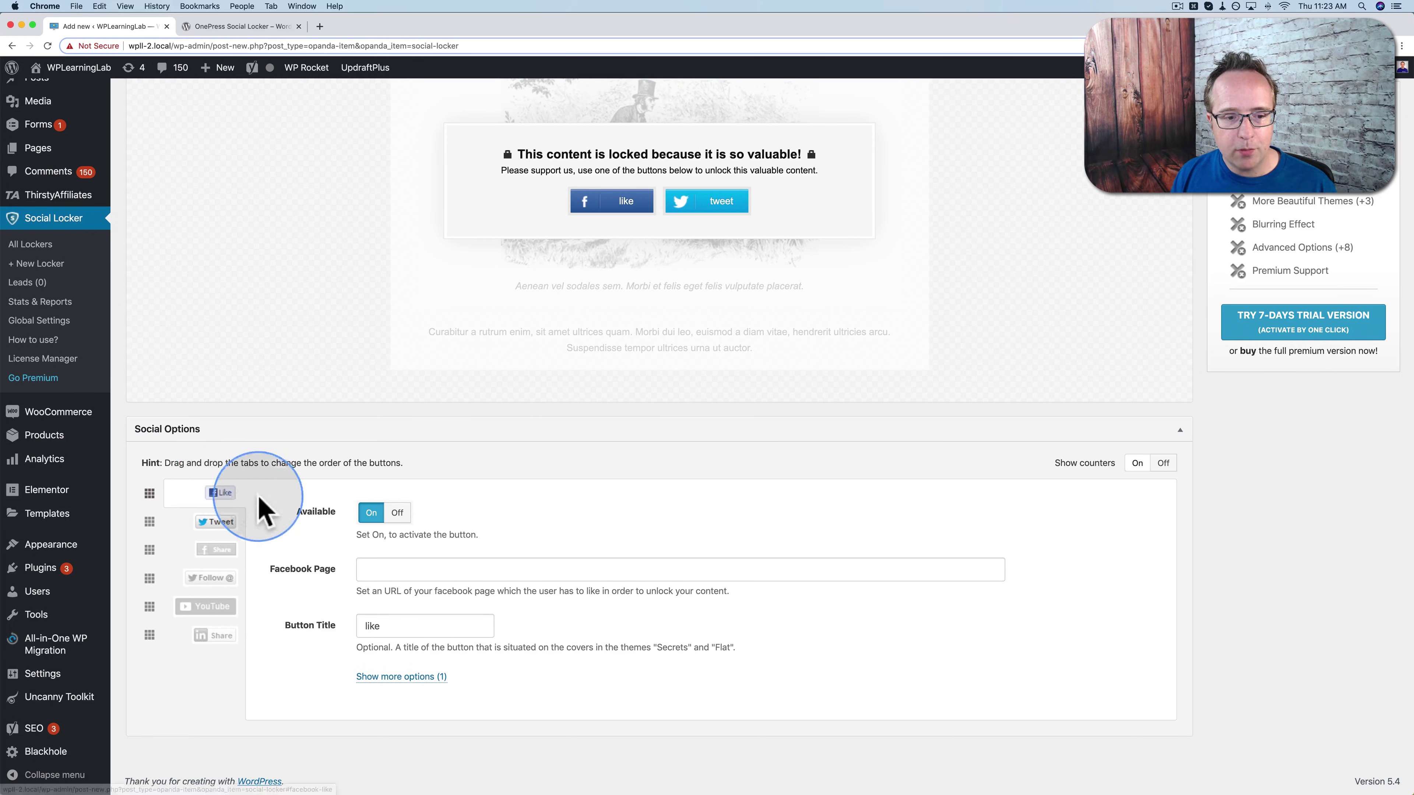
pyautogui.click(367, 568)
pyautogui.click(483, 569)
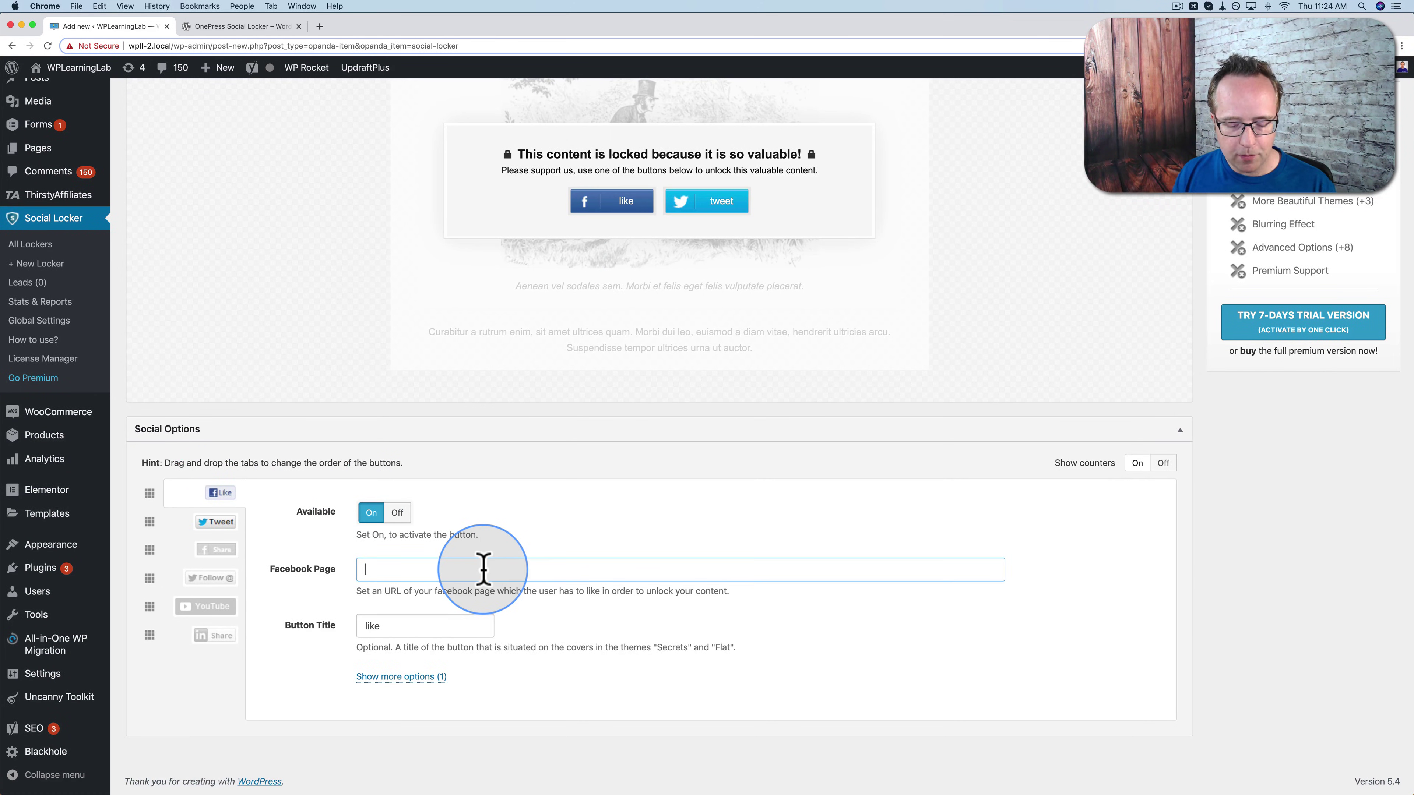
pyautogui.write('https://facebook.com/wplearninglab')
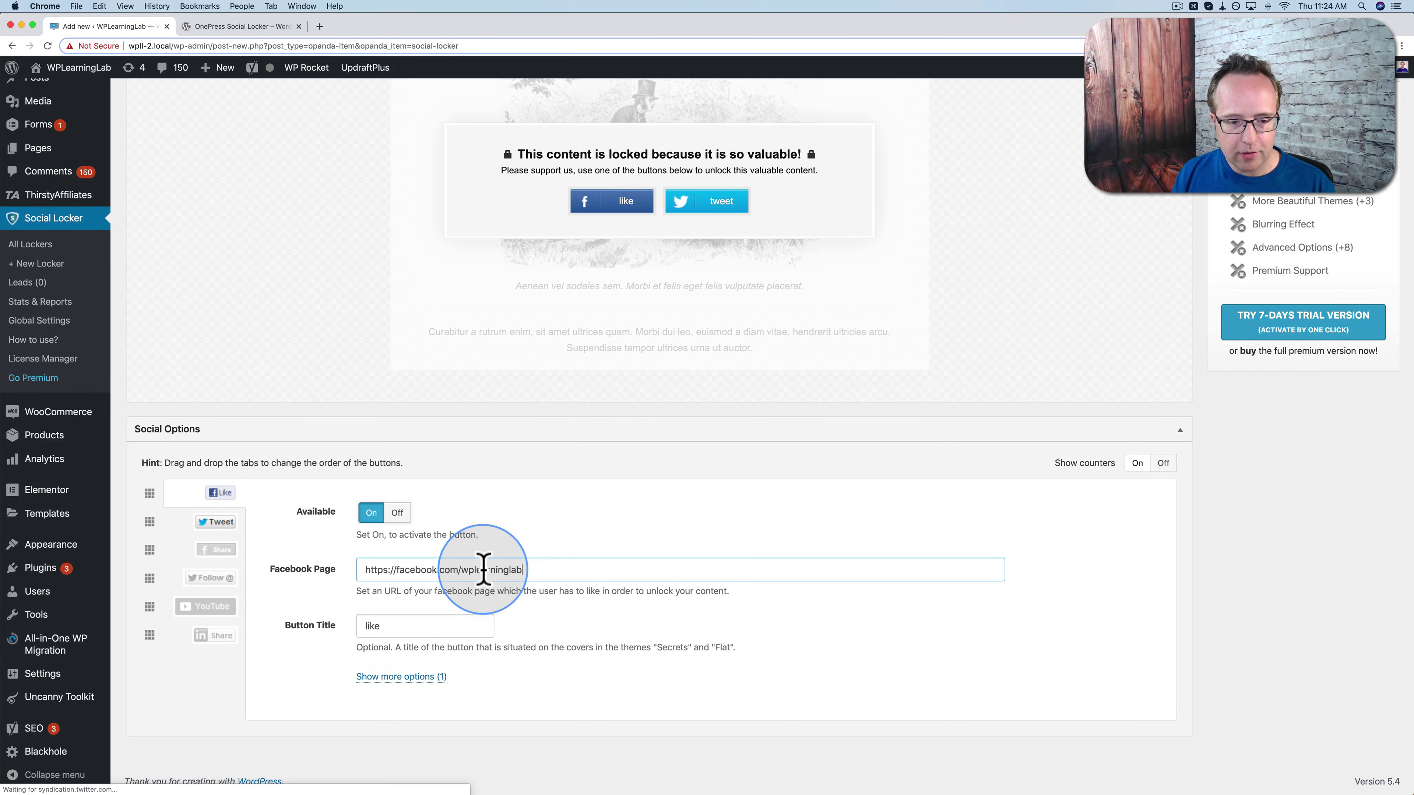
# Bring up the Tweet button's settings and look them over
pyautogui.click(199, 524)
pyautogui.click(526, 601)
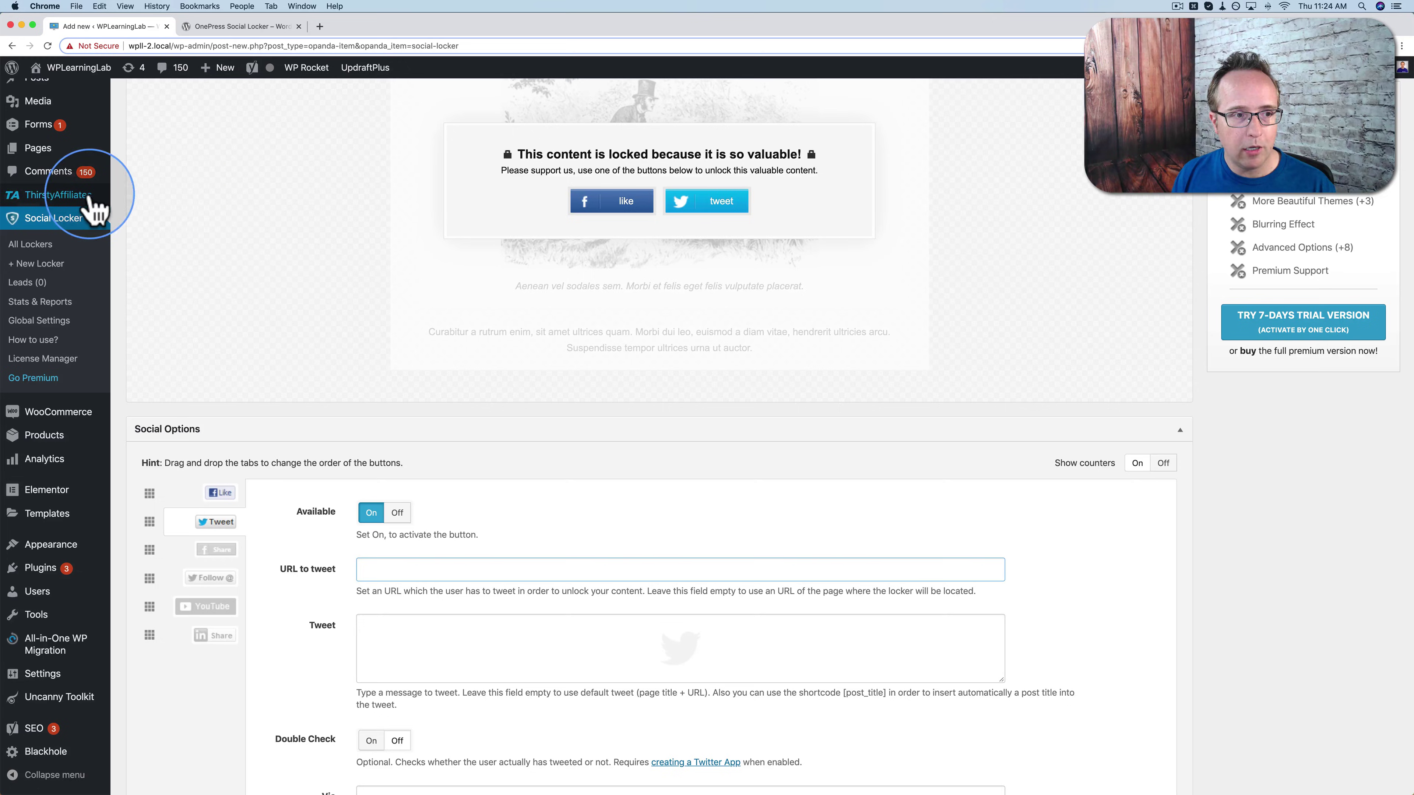
pyautogui.scroll(3, 92, 208)
pyautogui.scroll(-3, 89, 210)
pyautogui.scroll(2, 89, 212)
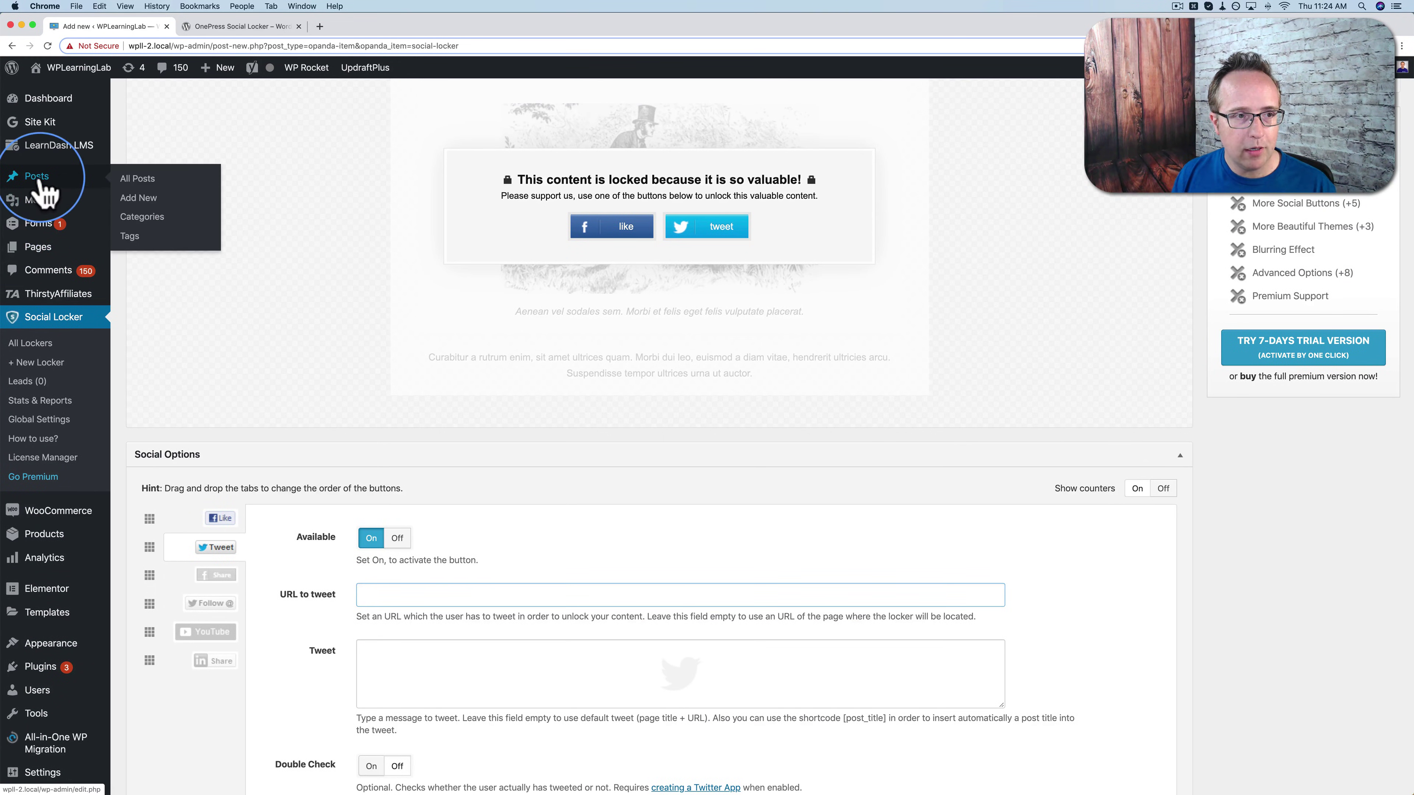
# Open the live site's Blog page in a new tab to locate the post
pyautogui.keyDown('super'); pyautogui.click(50, 94); pyautogui.keyUp('super')
pyautogui.click(213, 28)
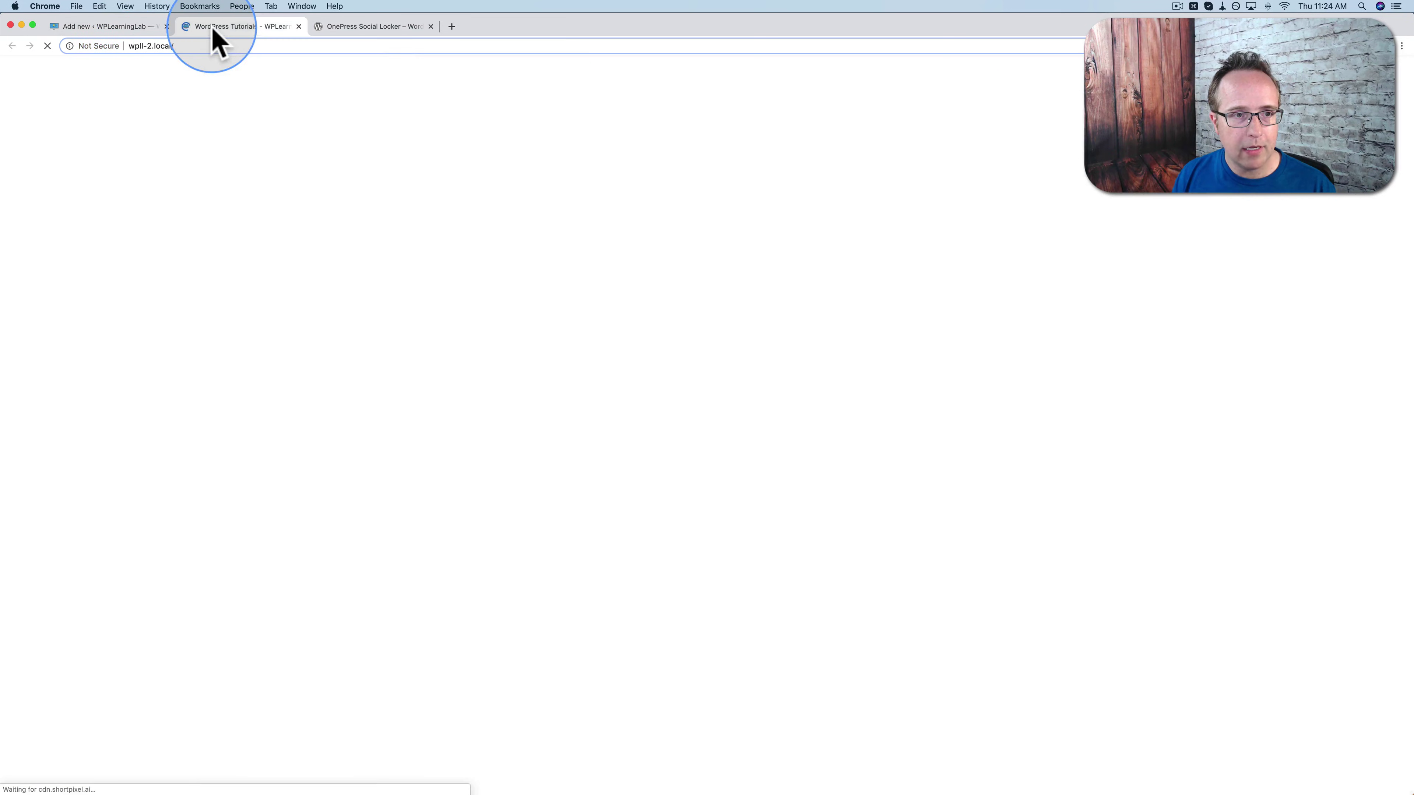
pyautogui.click(824, 84)
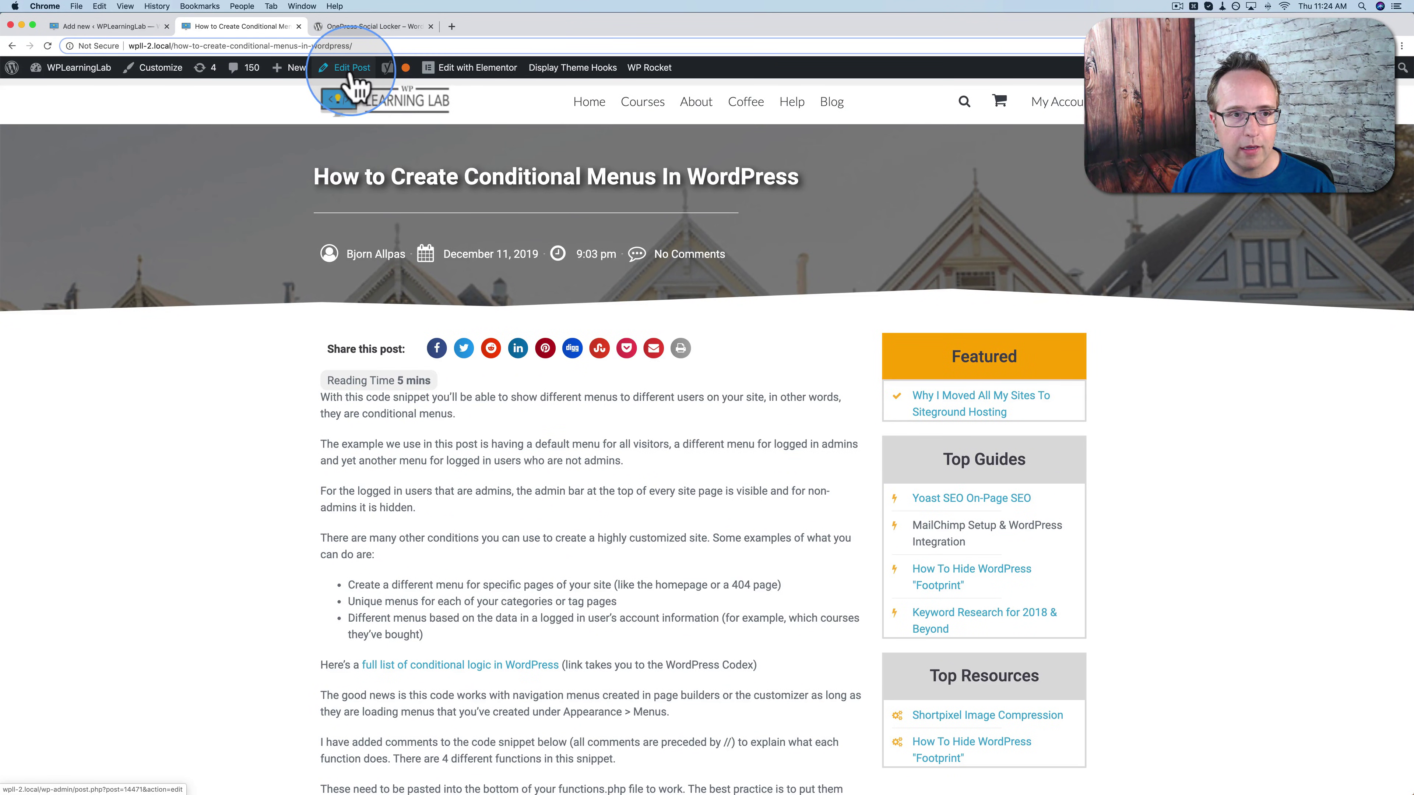
pyautogui.click(126, 29)
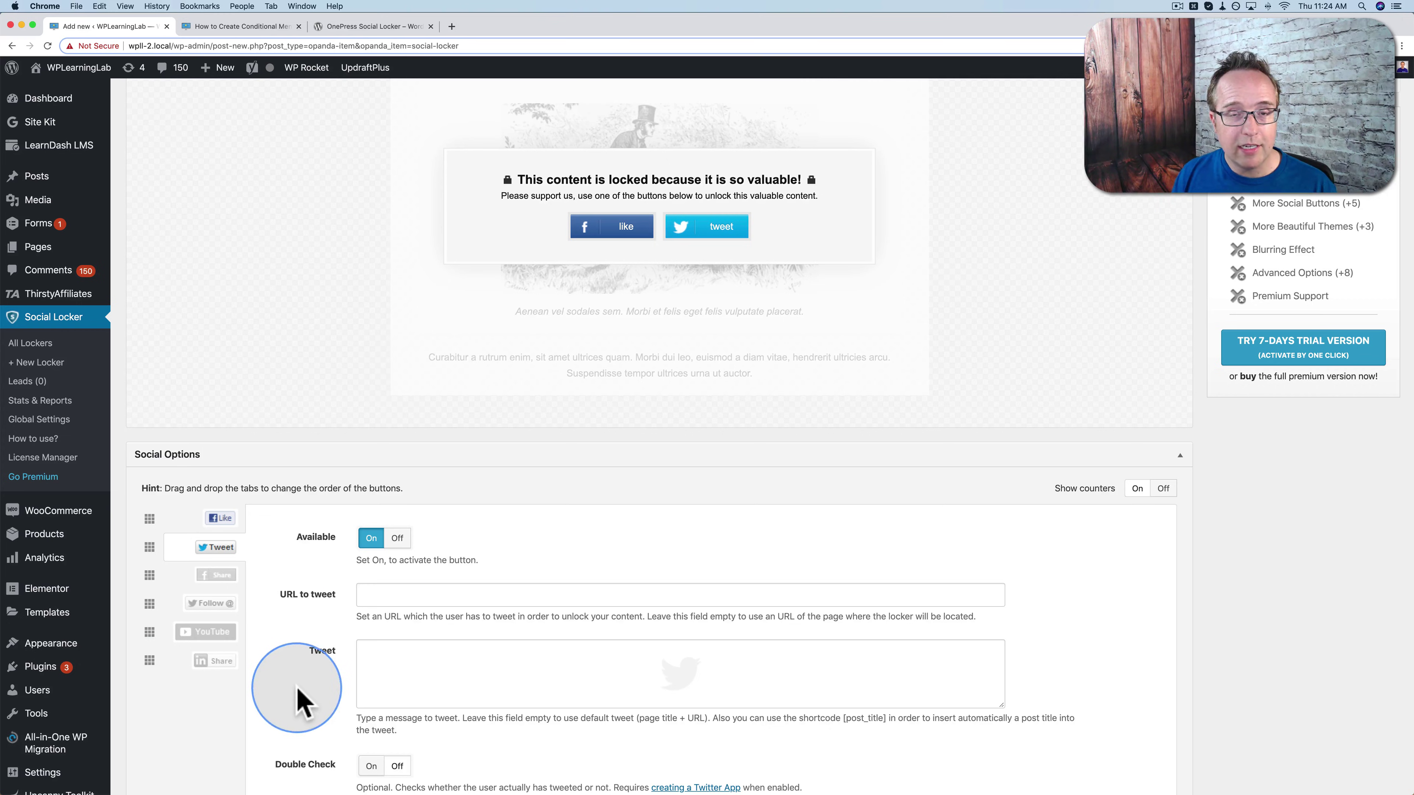
pyautogui.scroll(-2, 281, 606)
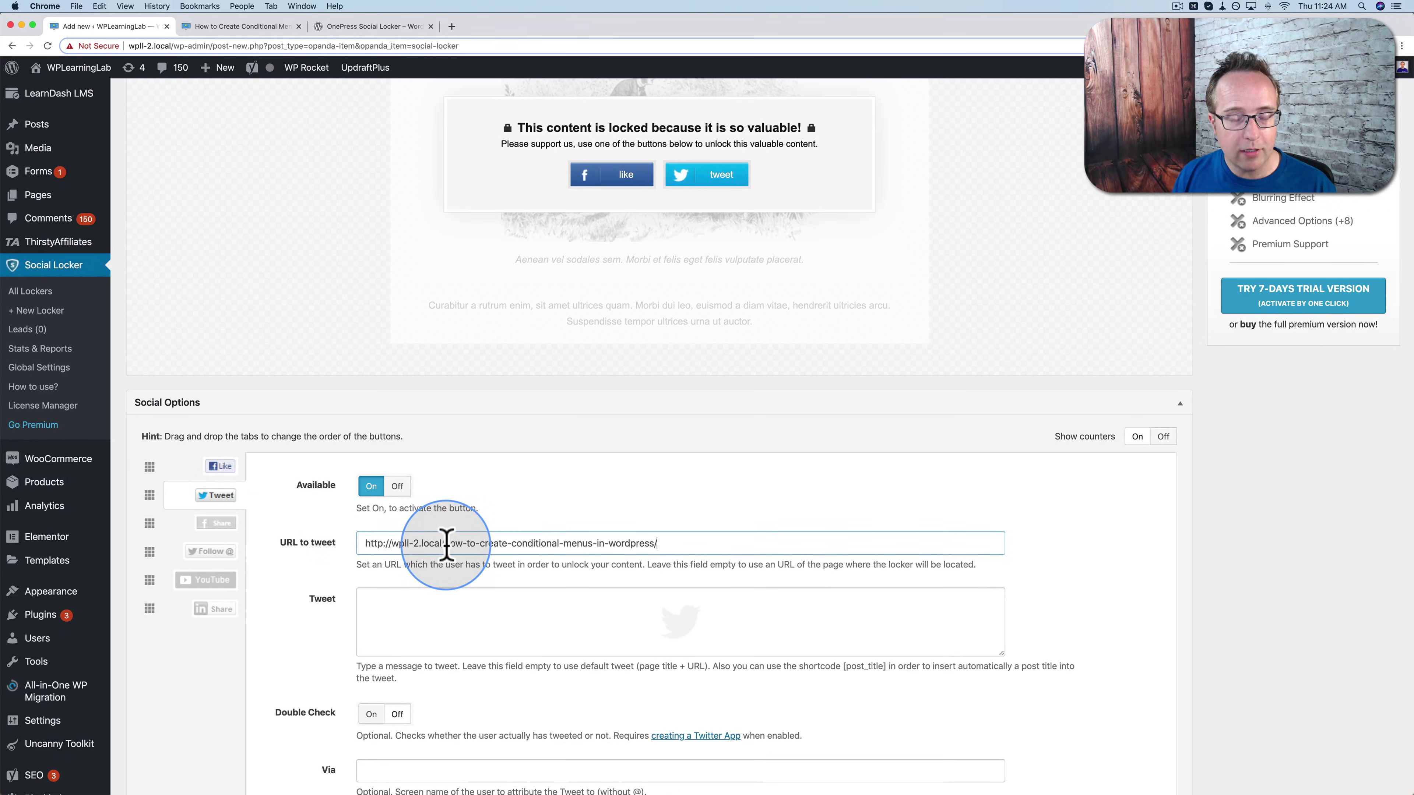
pyautogui.rightClick(366, 543)
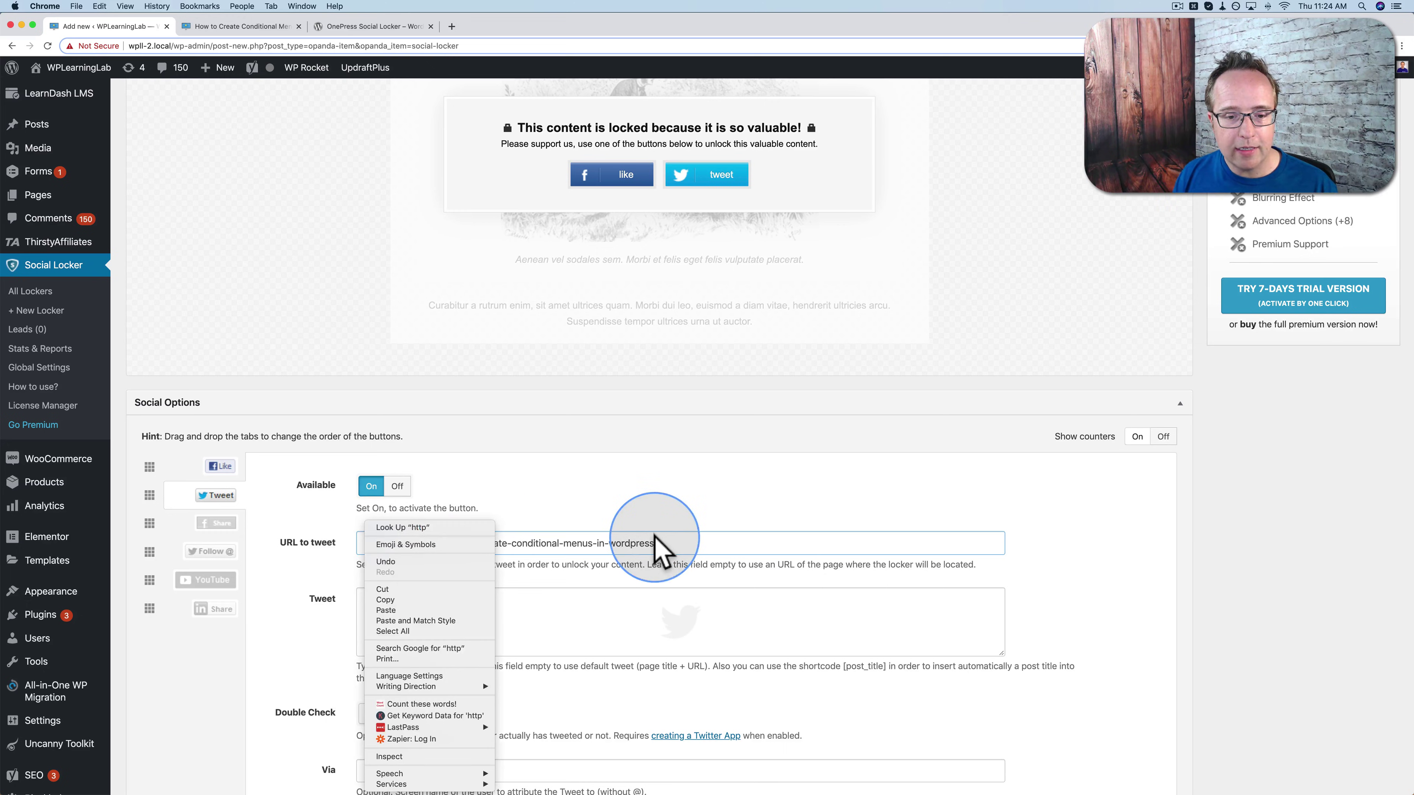
pyautogui.click(657, 548)
pyautogui.moveTo(659, 543); pyautogui.dragTo(363, 539)
pyautogui.click(555, 551)
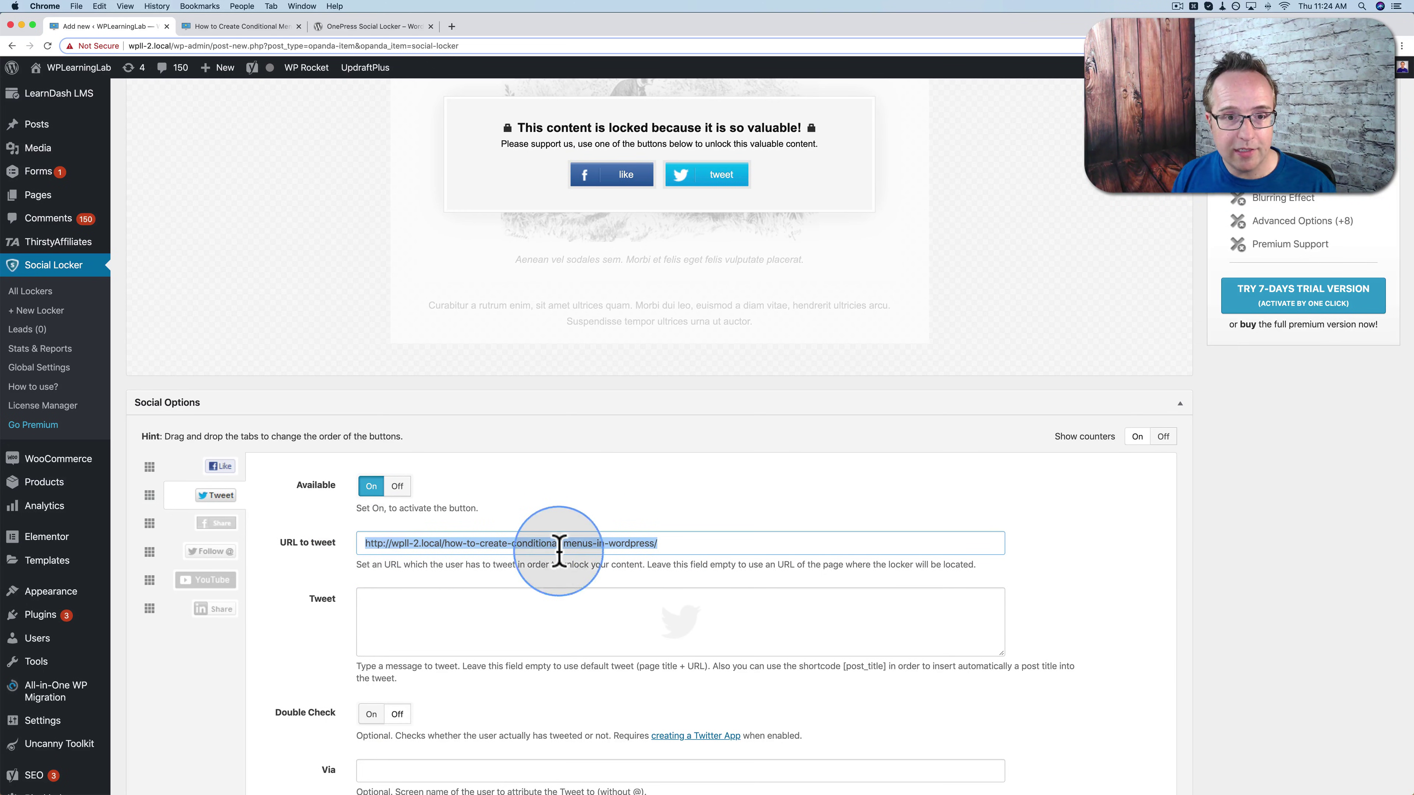
pyautogui.scroll(-1, 545, 553)
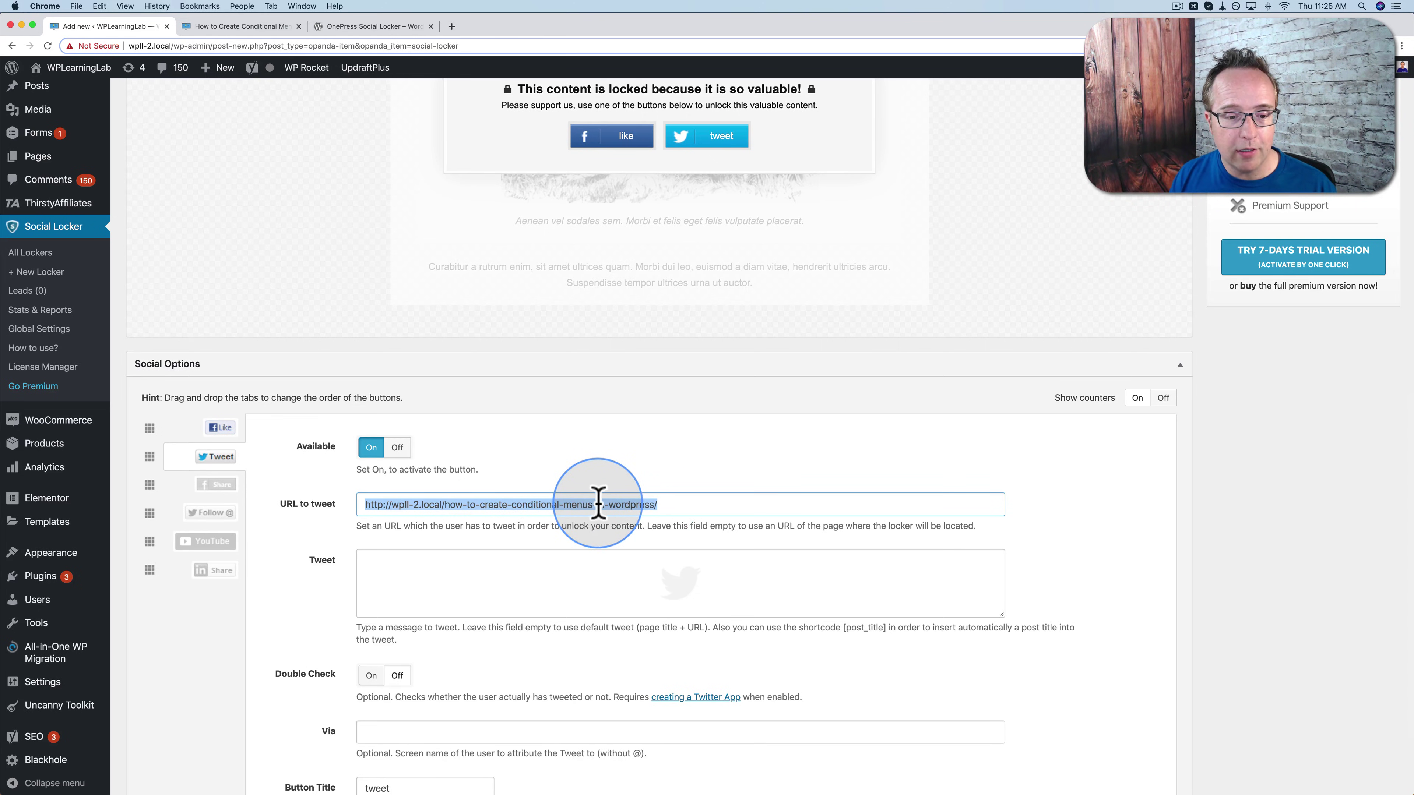
# Write the tweet message 'Check out this great blog post:' followed by the post's URL
pyautogui.click(534, 562)
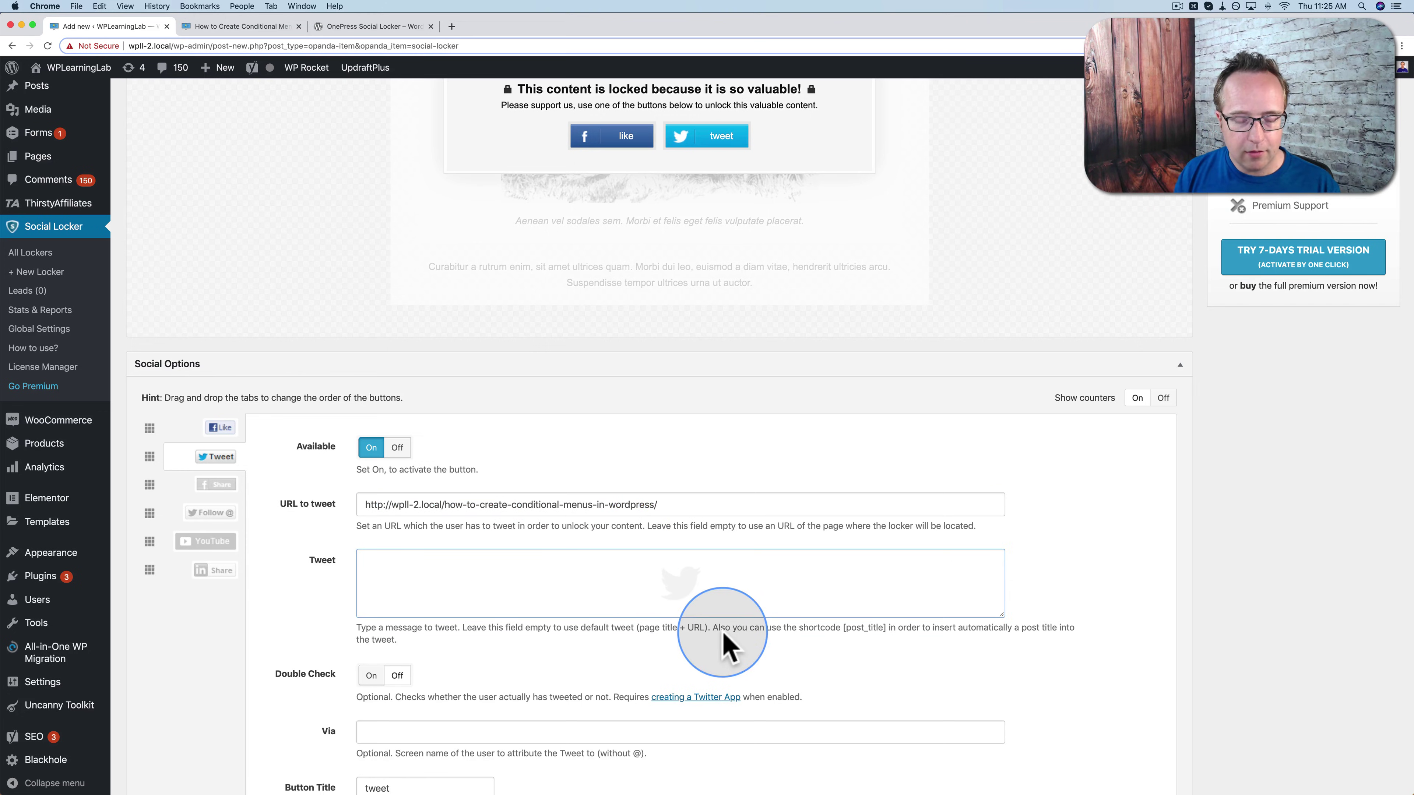
pyautogui.write('Check')
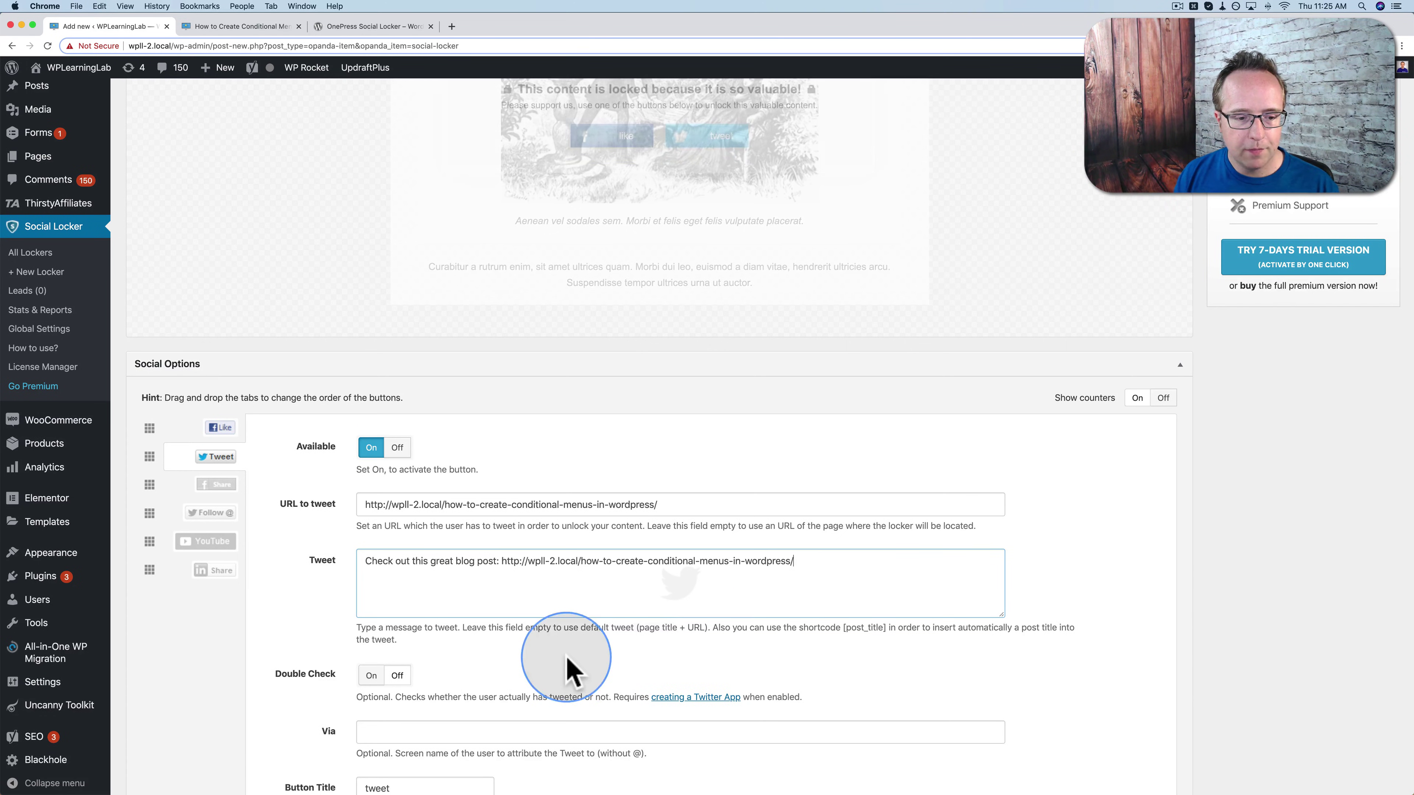
pyautogui.scroll(-4, 567, 670)
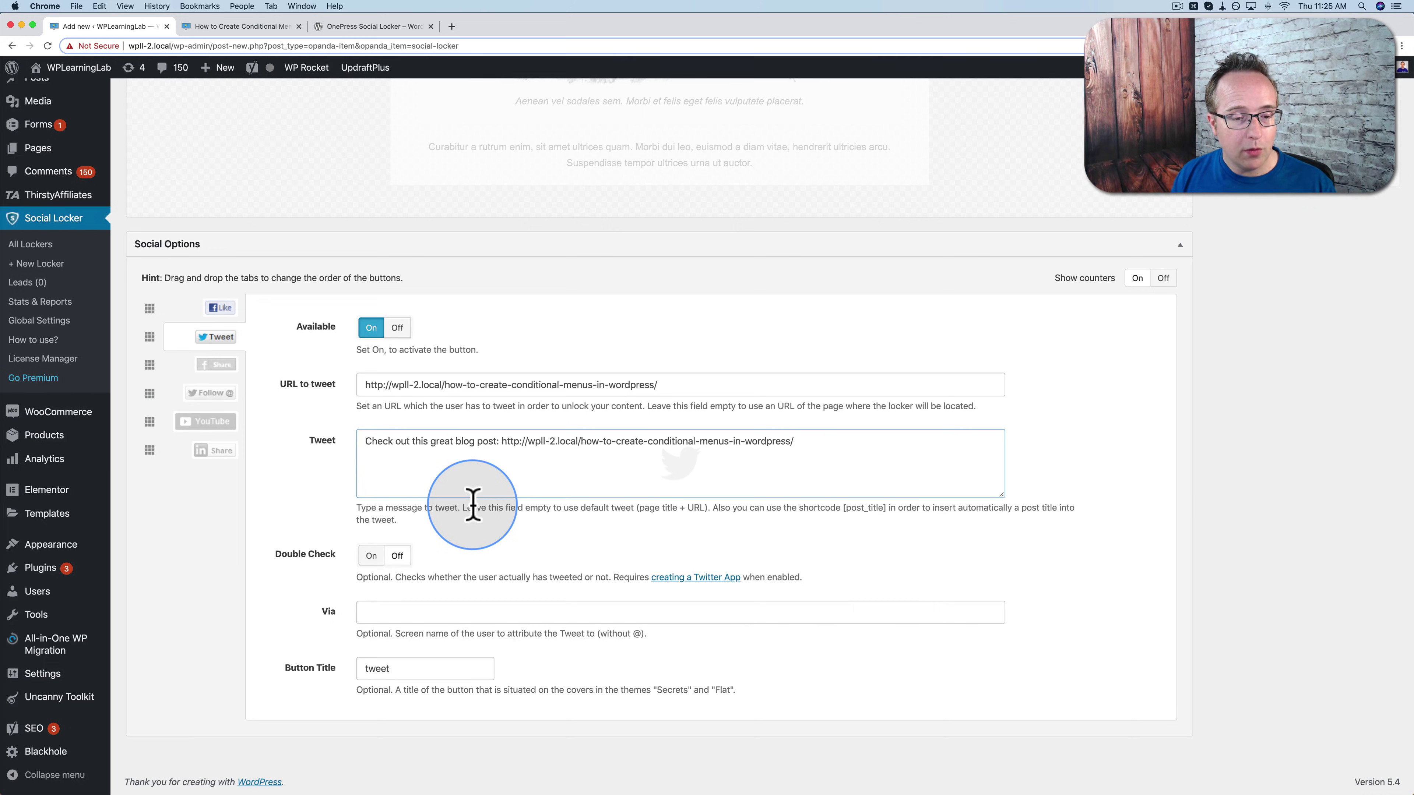
# Try Double Check, read its Twitter App note, and leave it off
pyautogui.click(371, 556)
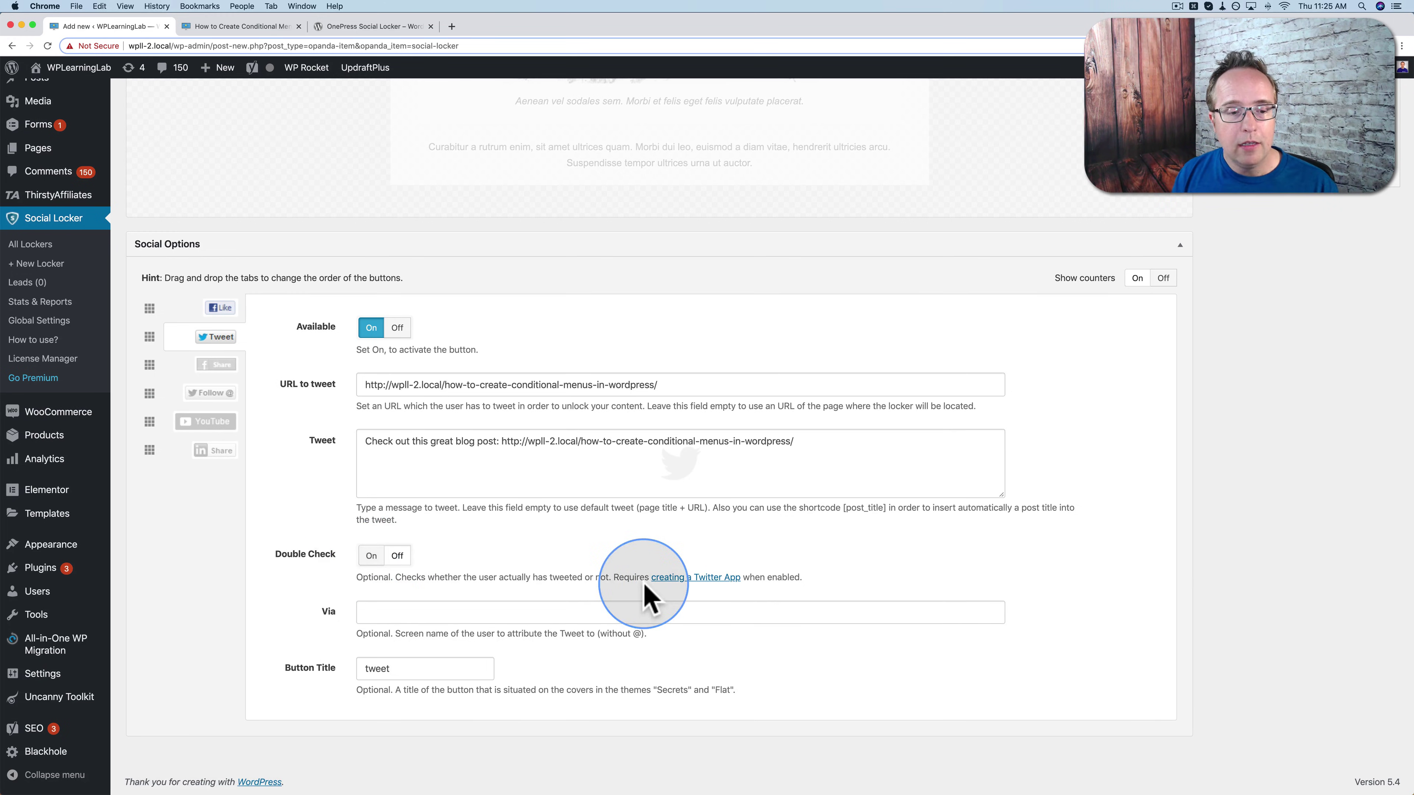
pyautogui.moveTo(635, 577); pyautogui.dragTo(772, 577)
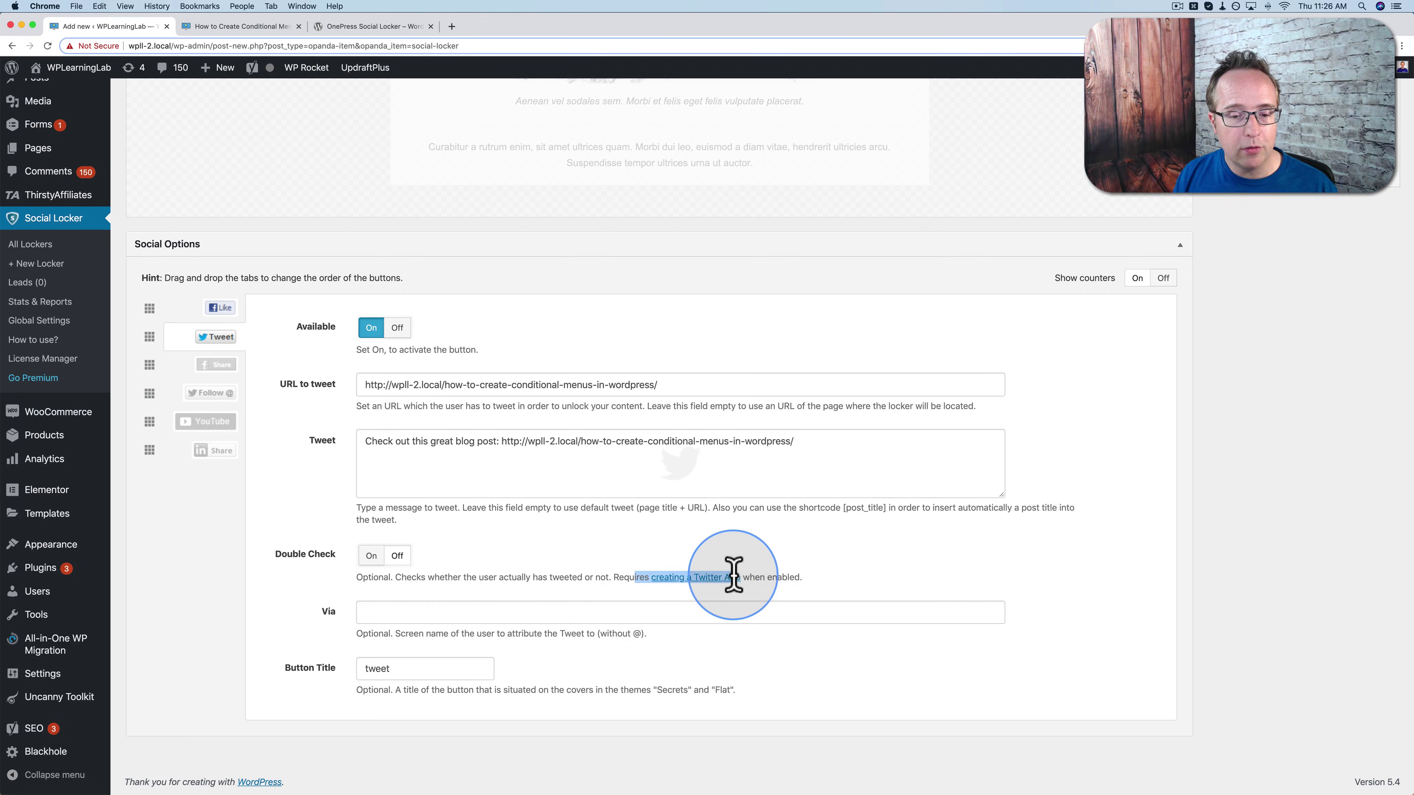
pyautogui.click(540, 577)
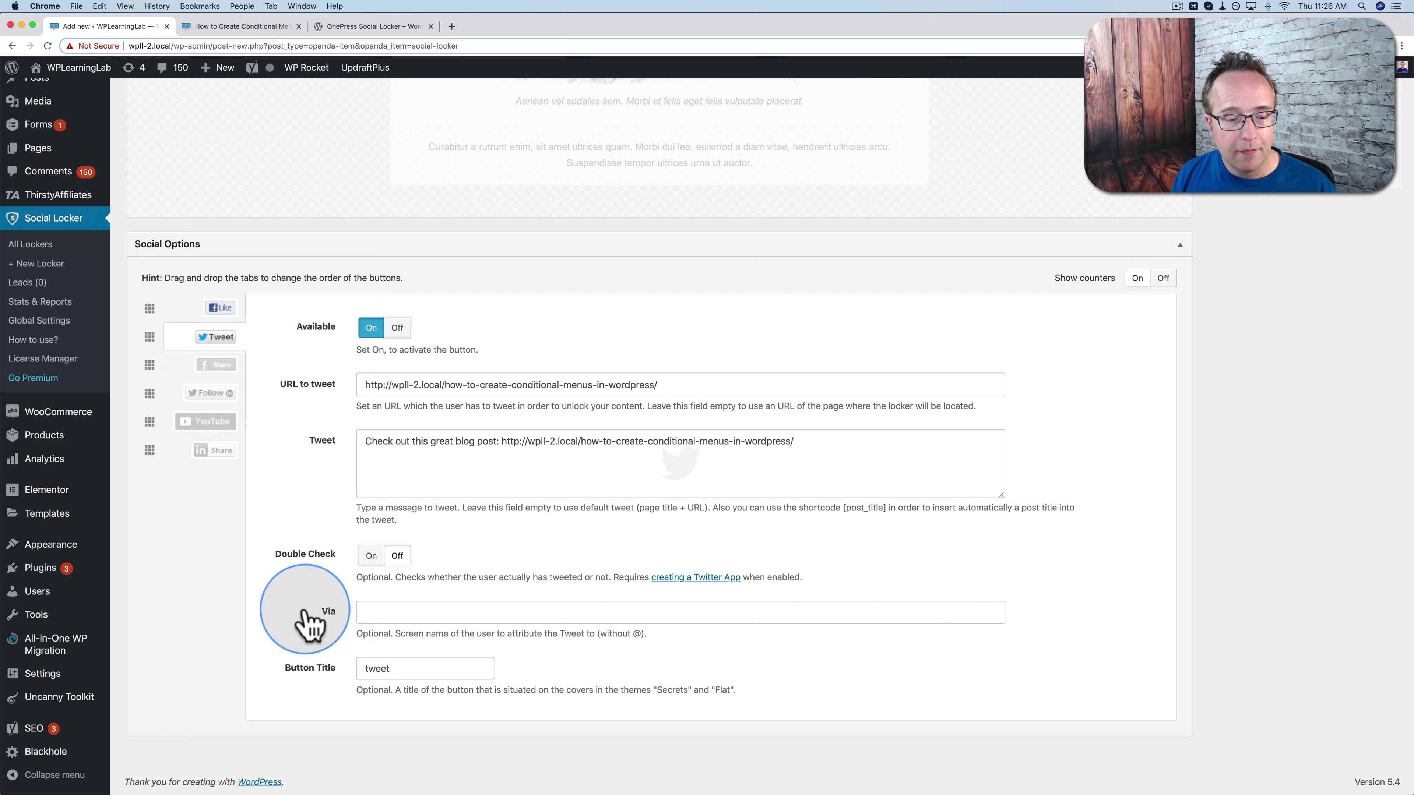
pyautogui.click(400, 668)
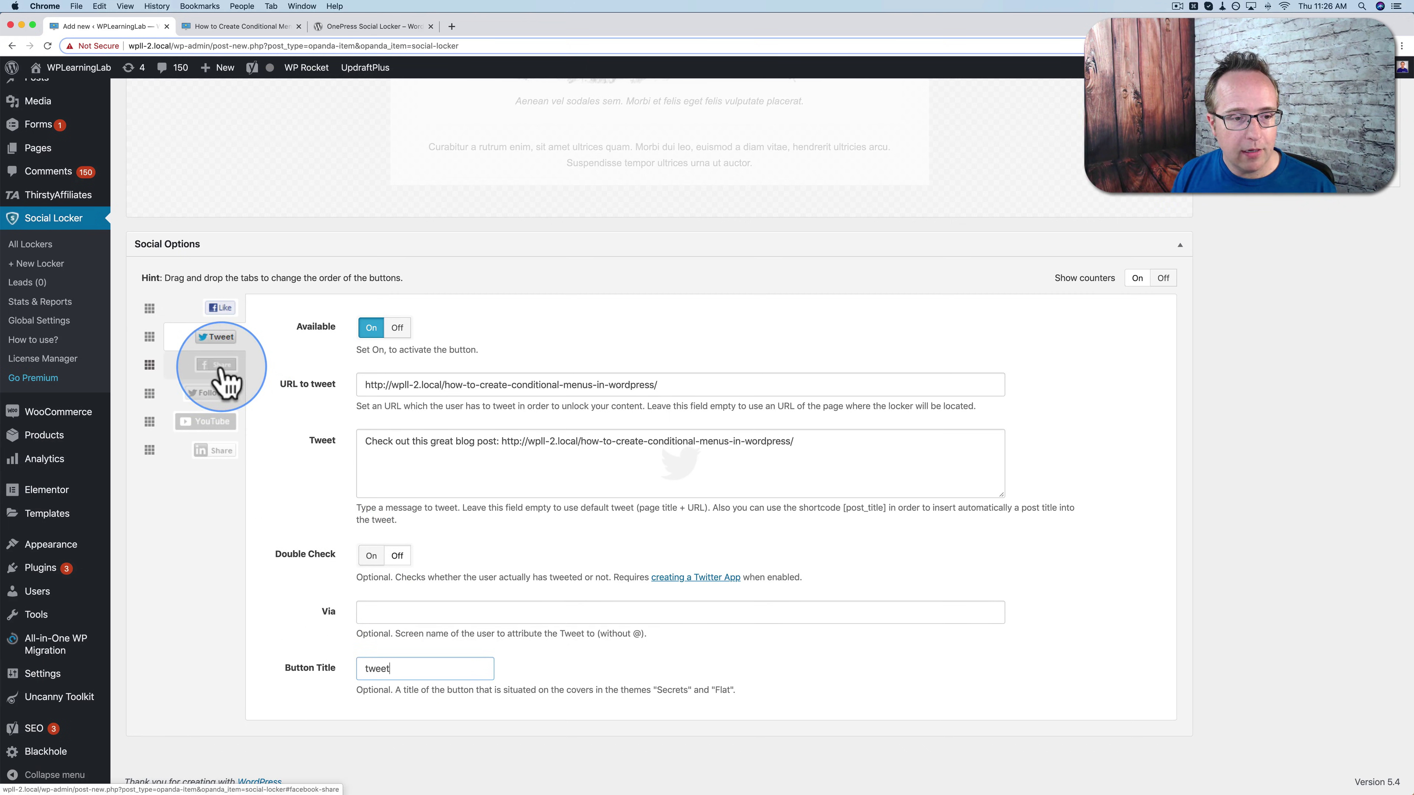
pyautogui.click(306, 557)
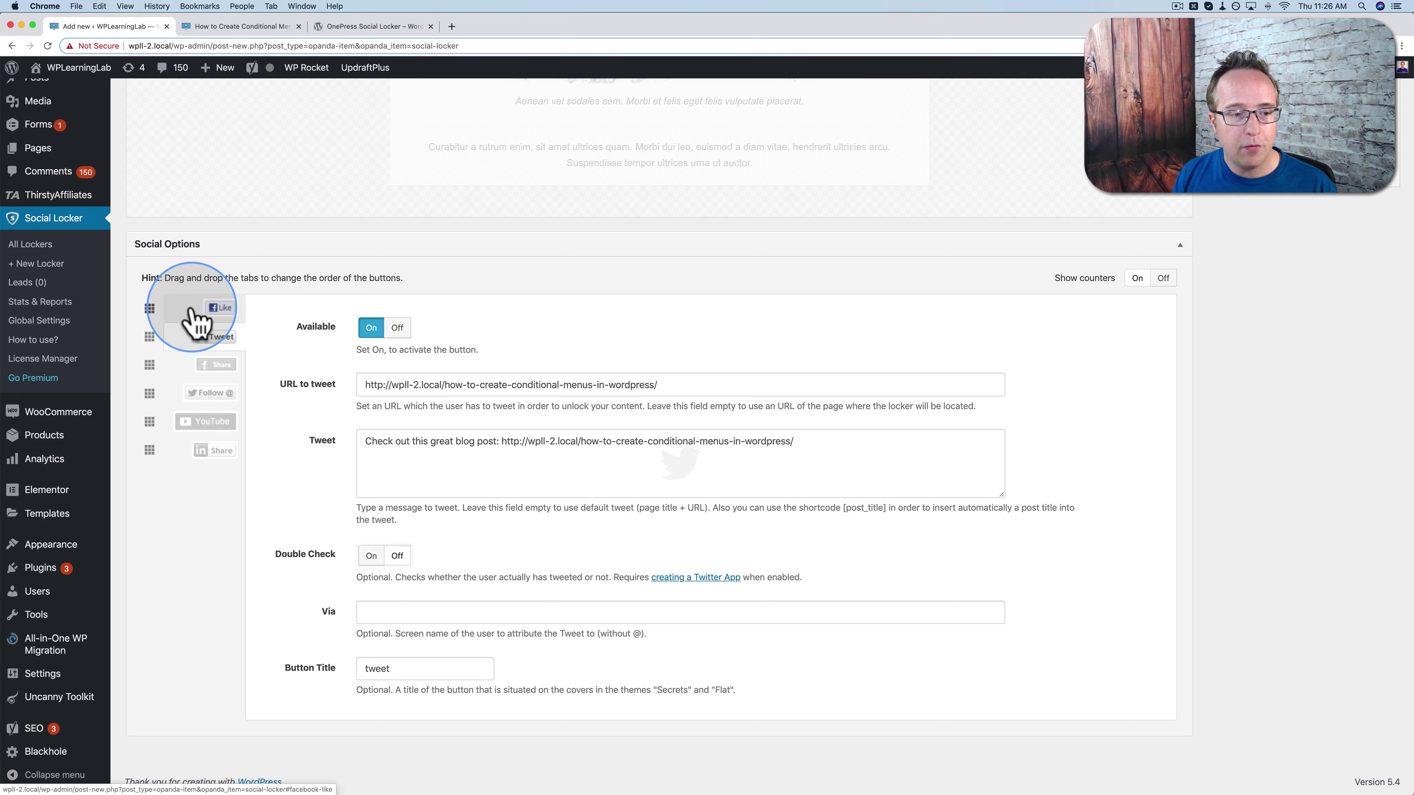
# Review the Share, Follow, YouTube and LinkedIn button settings and turn Show counters off
pyautogui.click(205, 367)
pyautogui.click(210, 579)
pyautogui.click(213, 602)
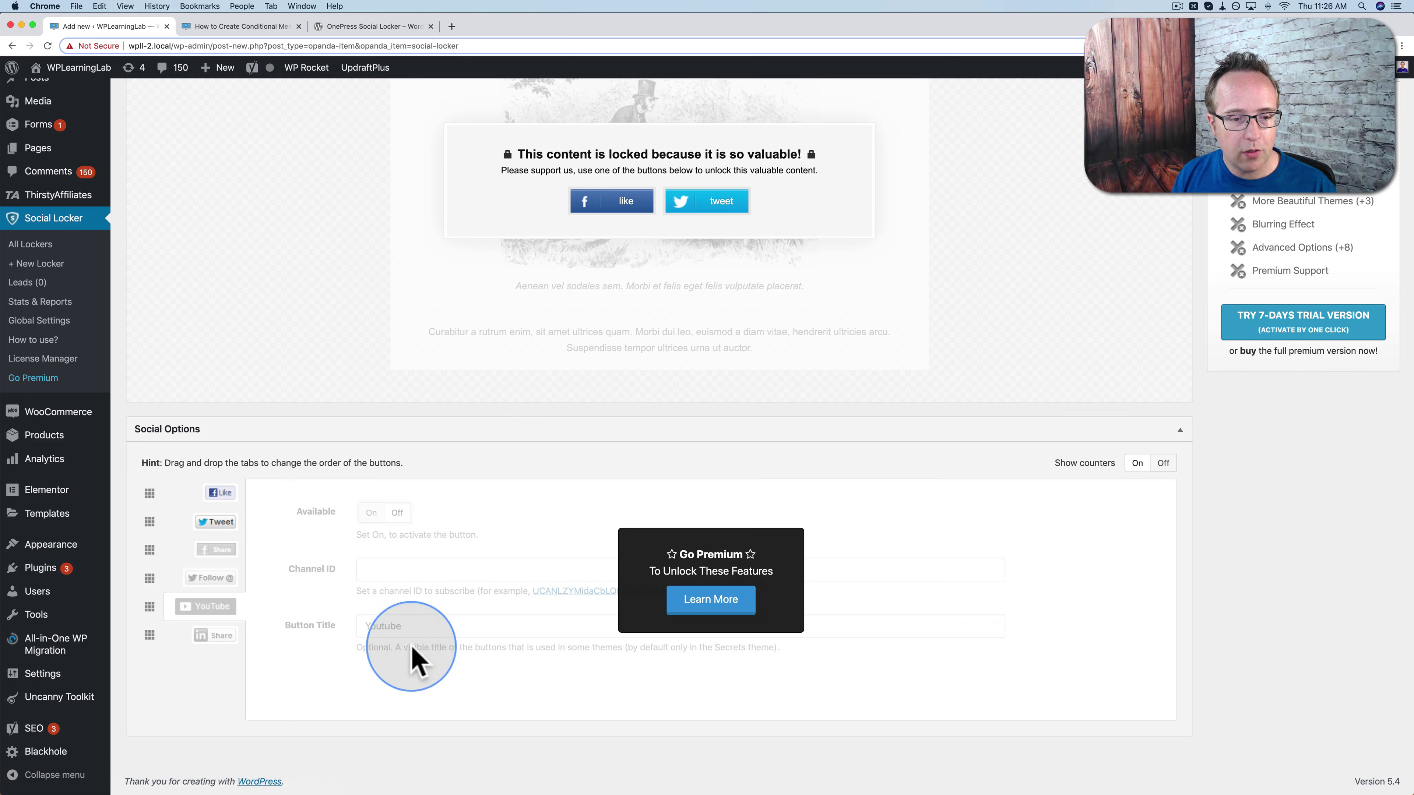
pyautogui.click(199, 646)
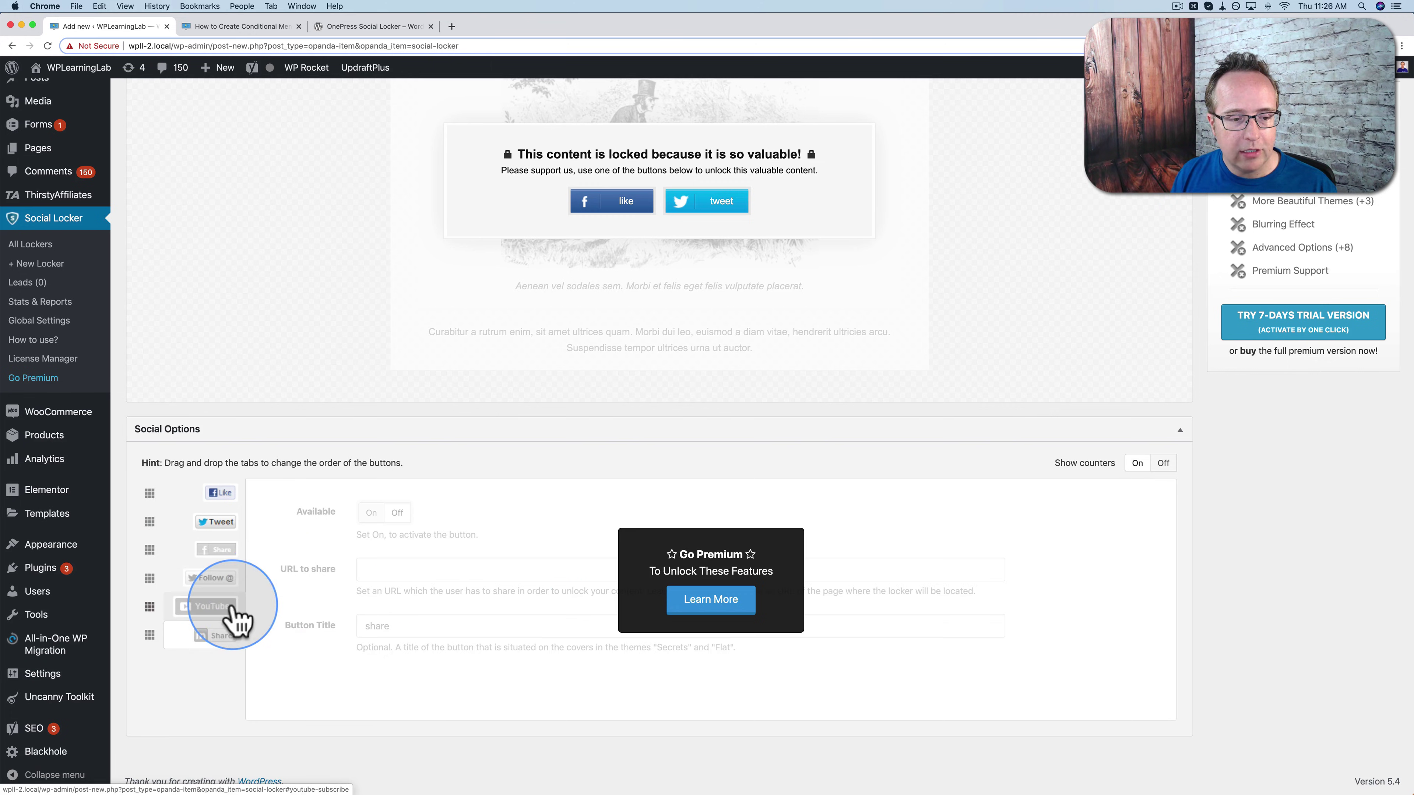
pyautogui.click(1161, 468)
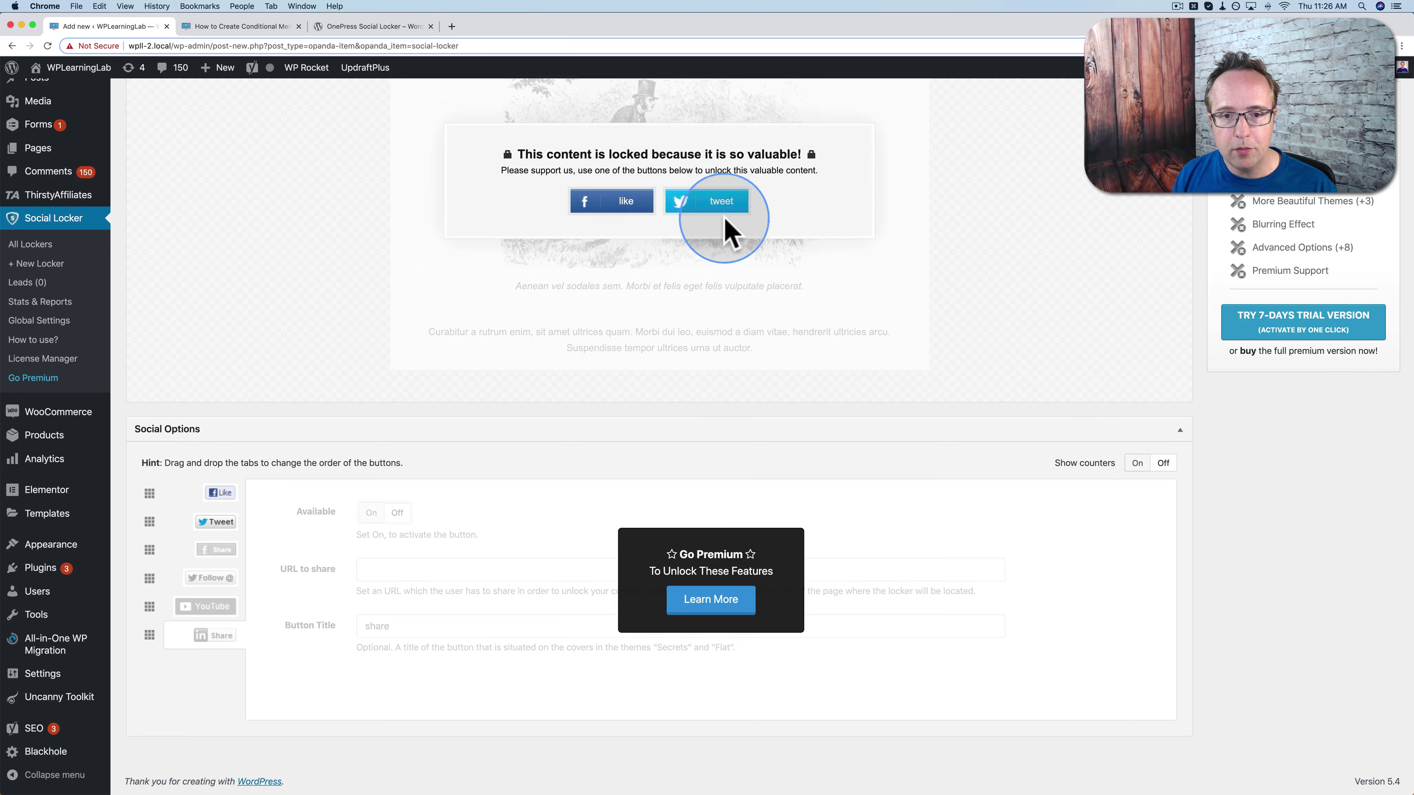
pyautogui.moveTo(718, 217)
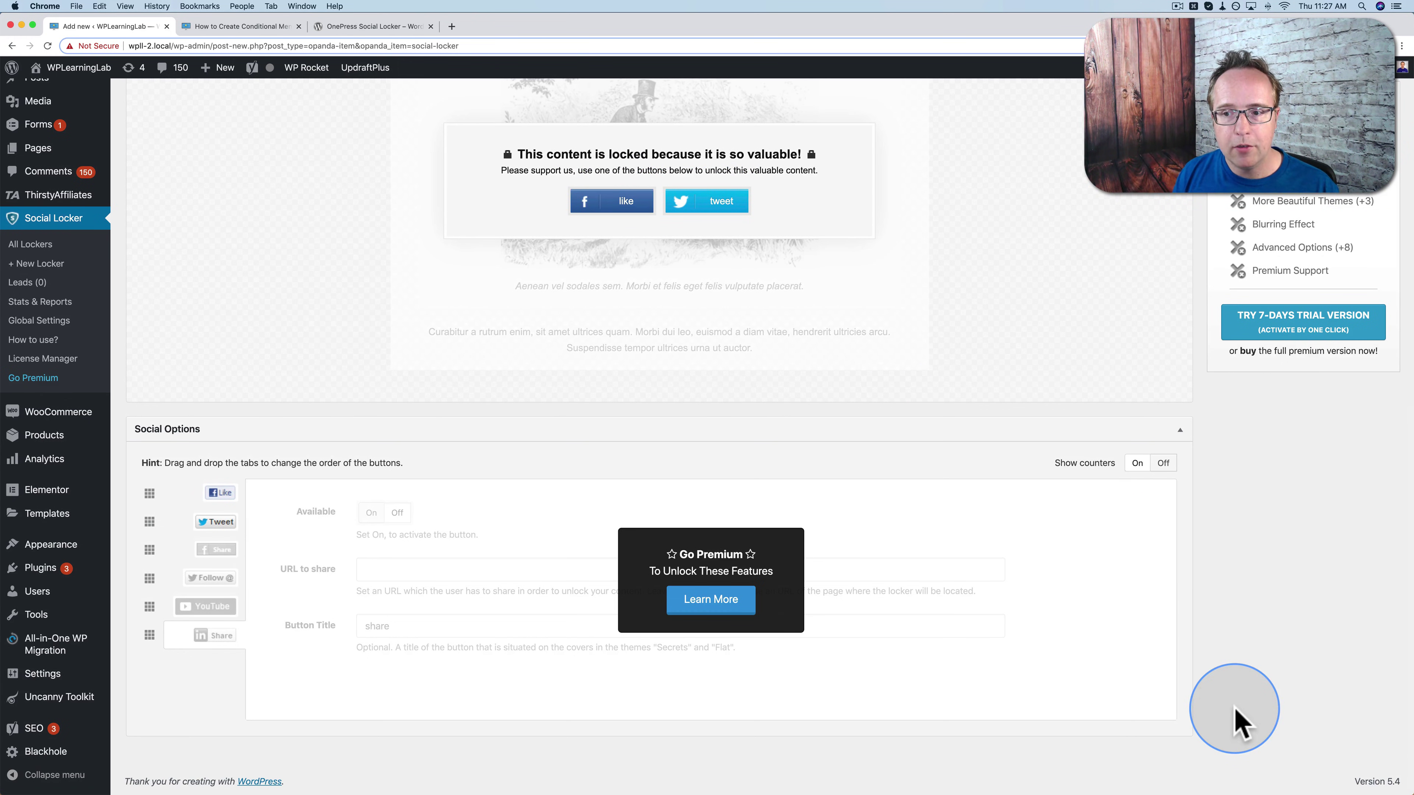
# Turn Consent Checkbox on in Terms & Policies, keeping its position at Bottom
pyautogui.scroll(10, 1235, 716)
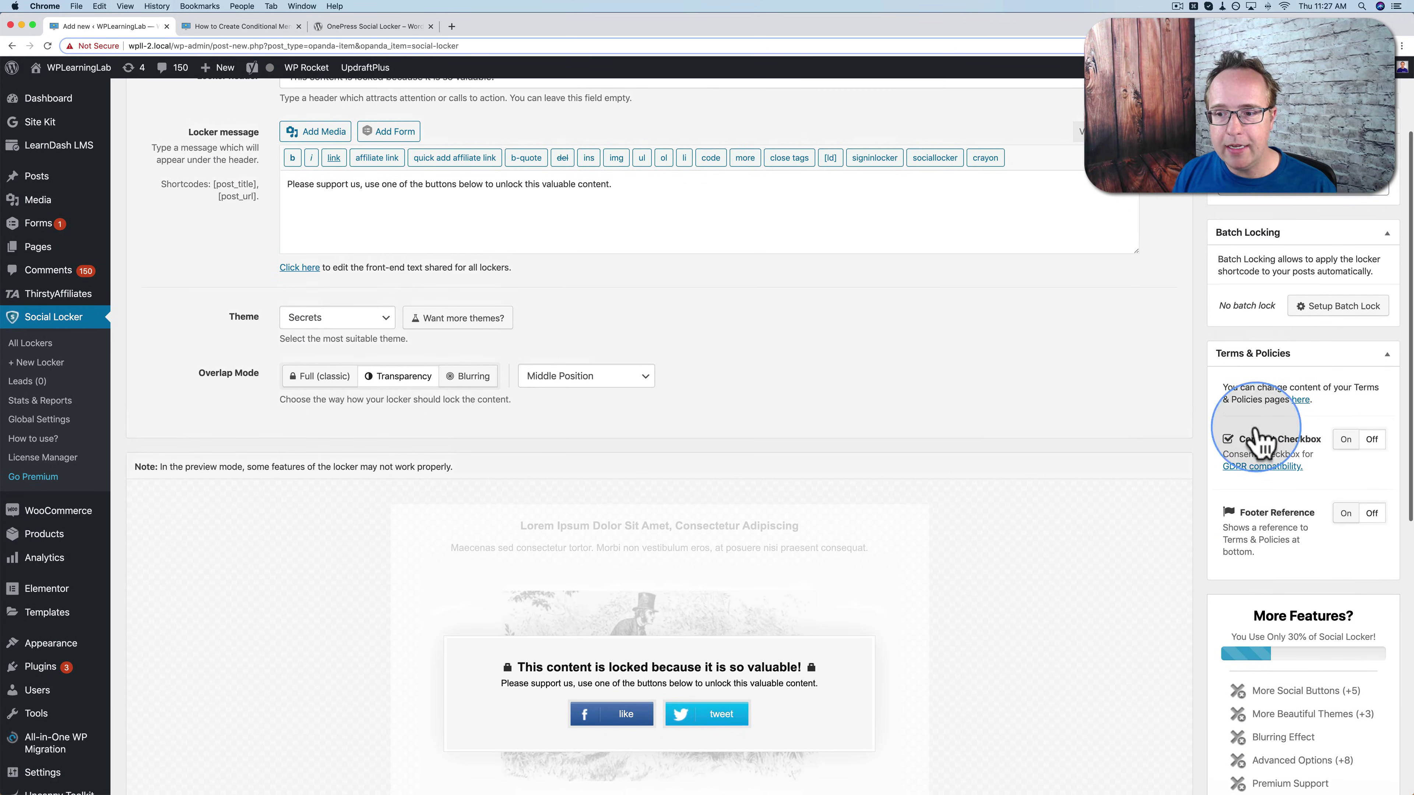
pyautogui.click(1347, 443)
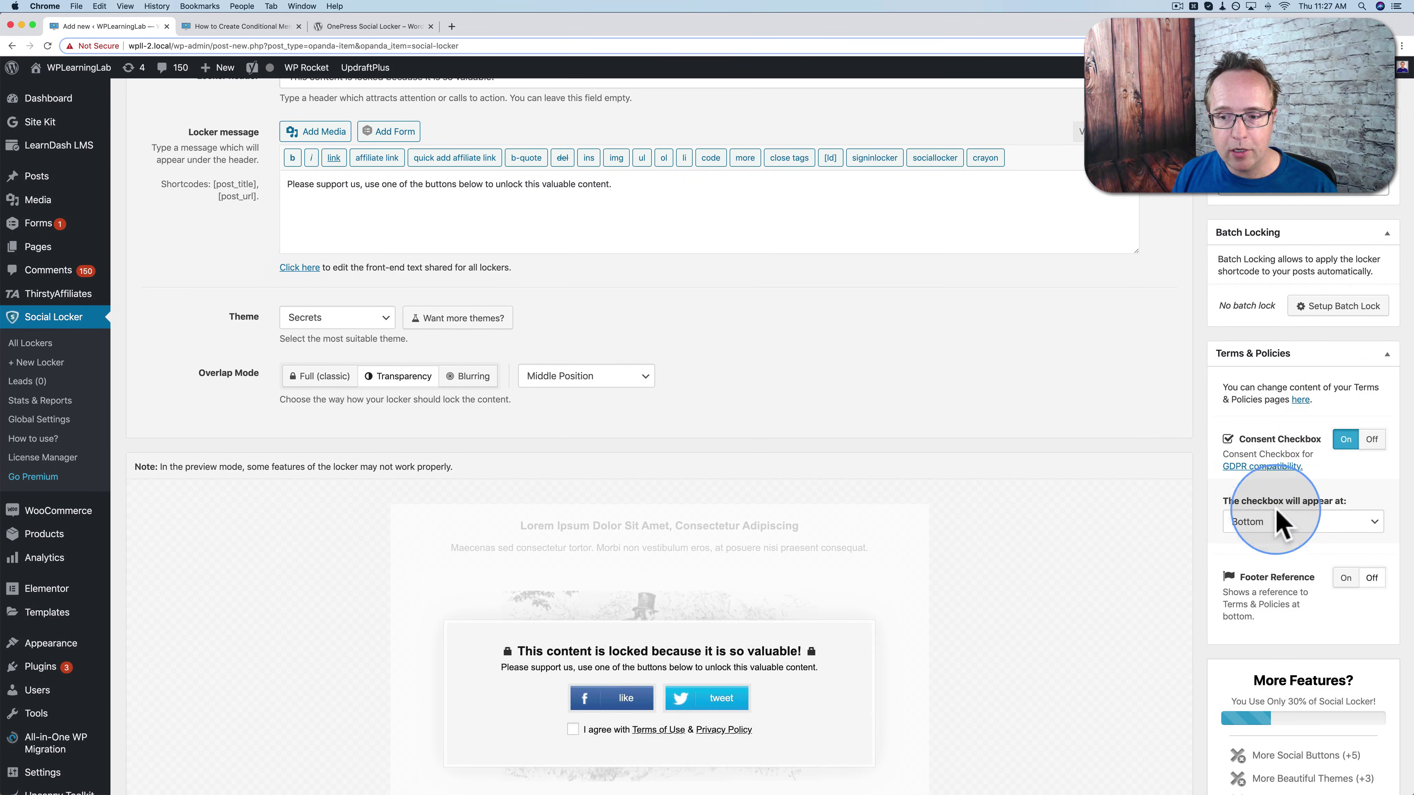
pyautogui.click(1282, 523)
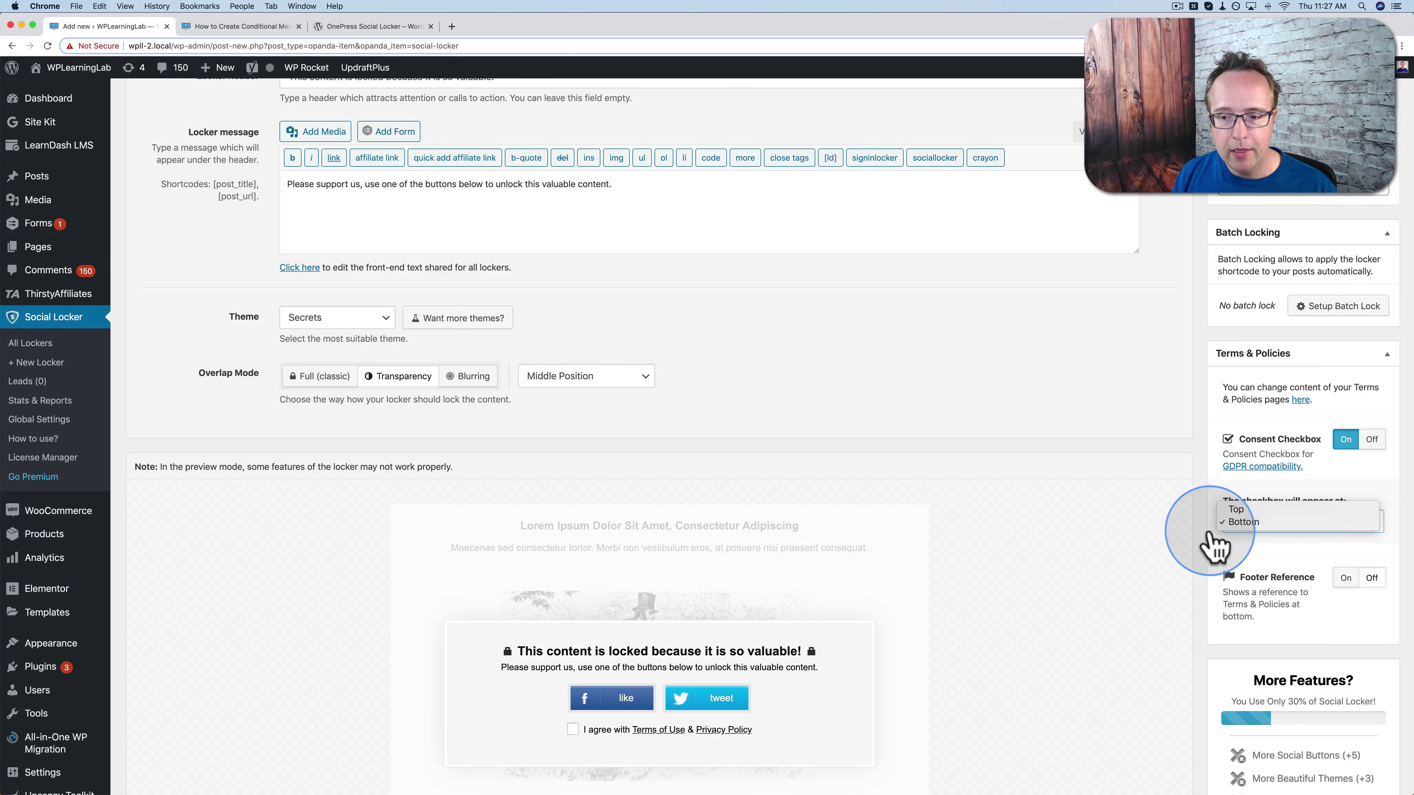
pyautogui.click(1199, 574)
pyautogui.scroll(-3, 1197, 577)
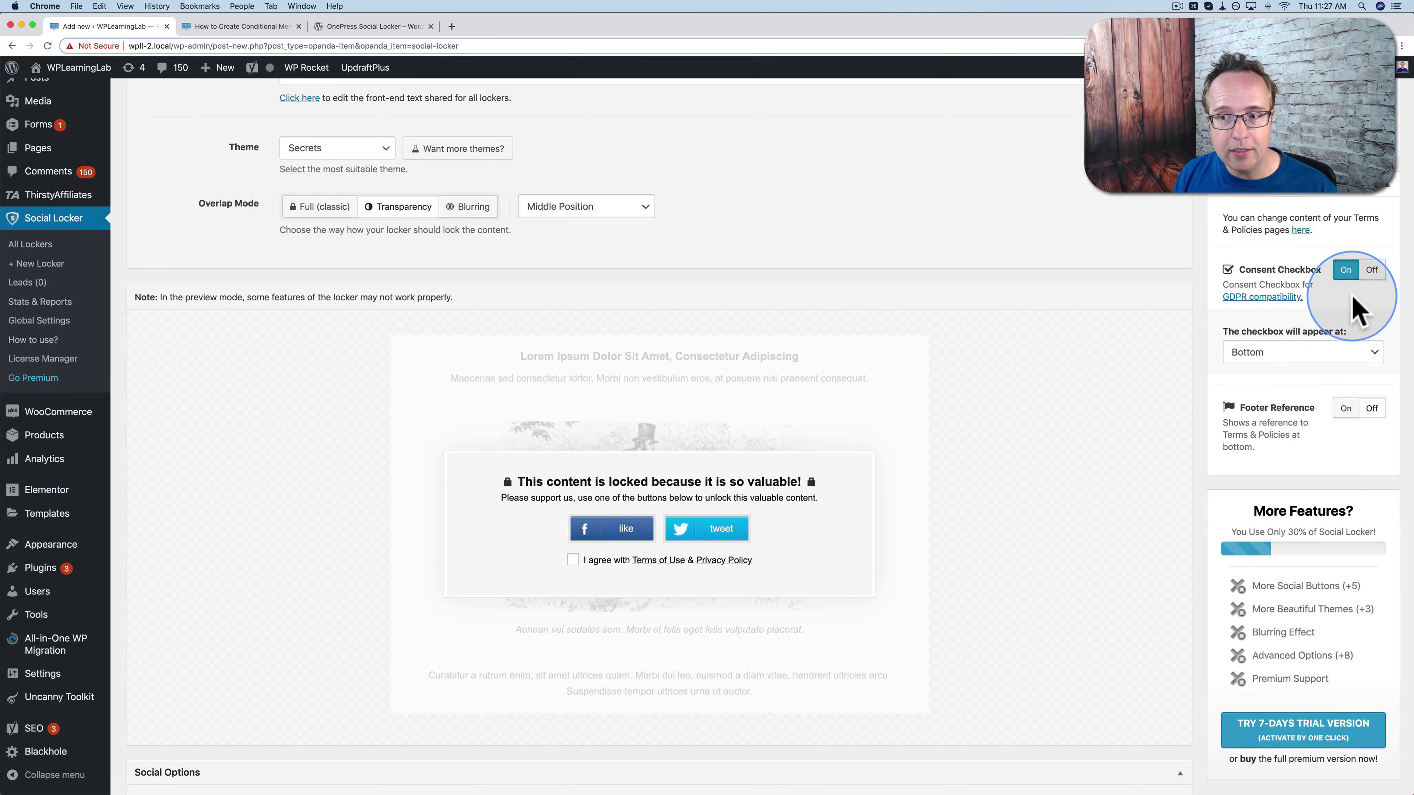
# Switch Consent Checkbox off and Footer Reference on, then check the terms line in the preview
pyautogui.click(1371, 270)
pyautogui.click(1346, 344)
pyautogui.moveTo(516, 581); pyautogui.dragTo(815, 579)
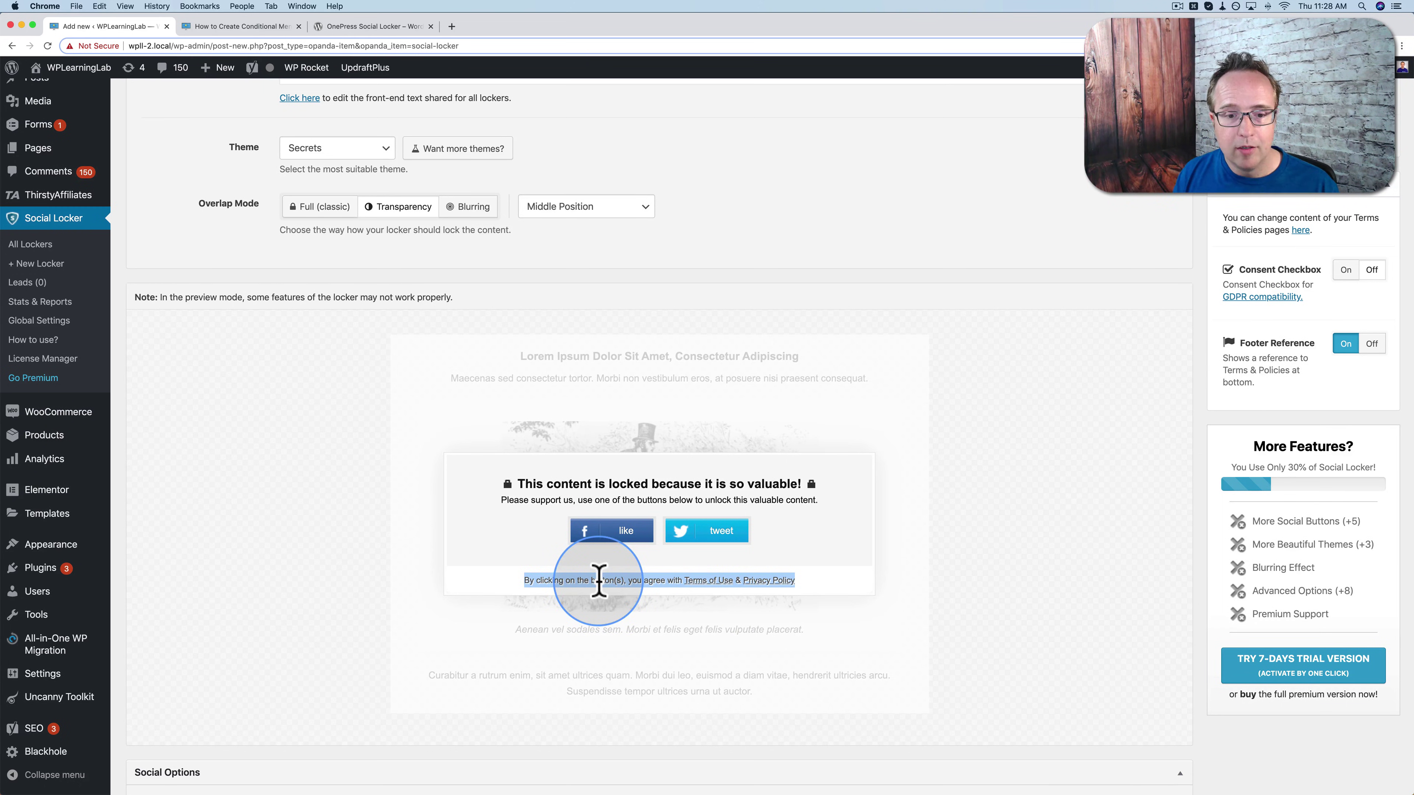
pyautogui.scroll(-1, 1272, 512)
pyautogui.scroll(4, 1240, 543)
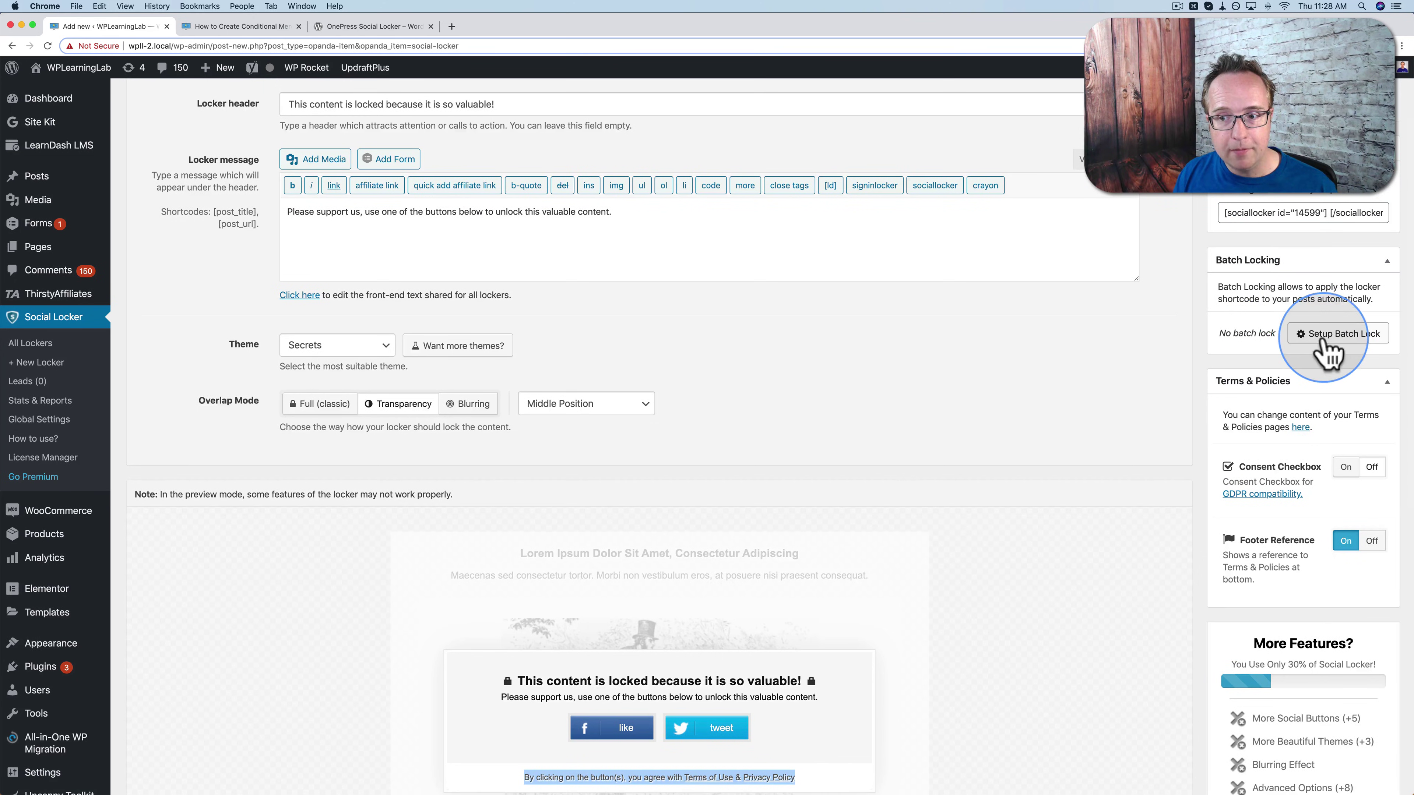
# Open the batch locking setup and enter 1 as the number of paragraphs to skip
pyautogui.click(1298, 335)
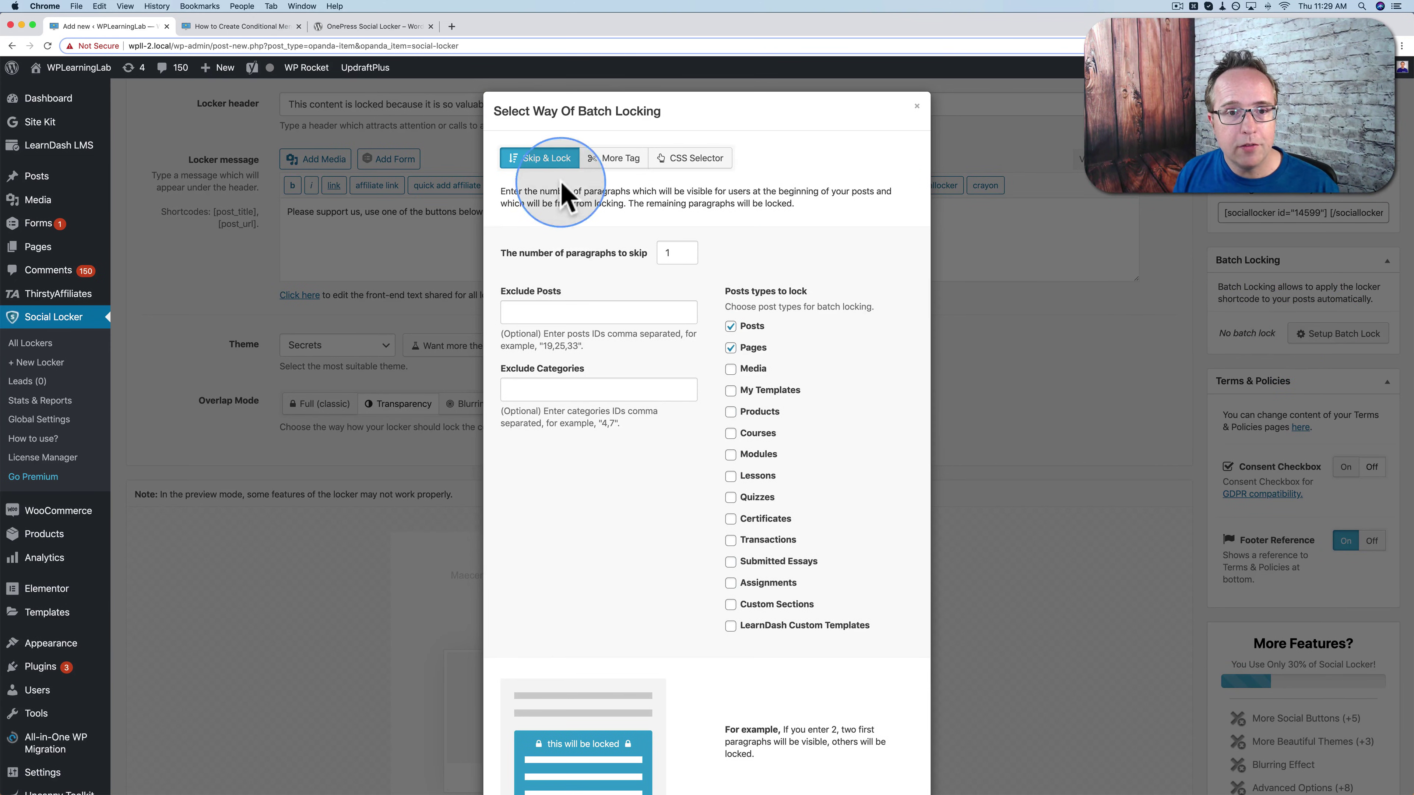
pyautogui.click(532, 159)
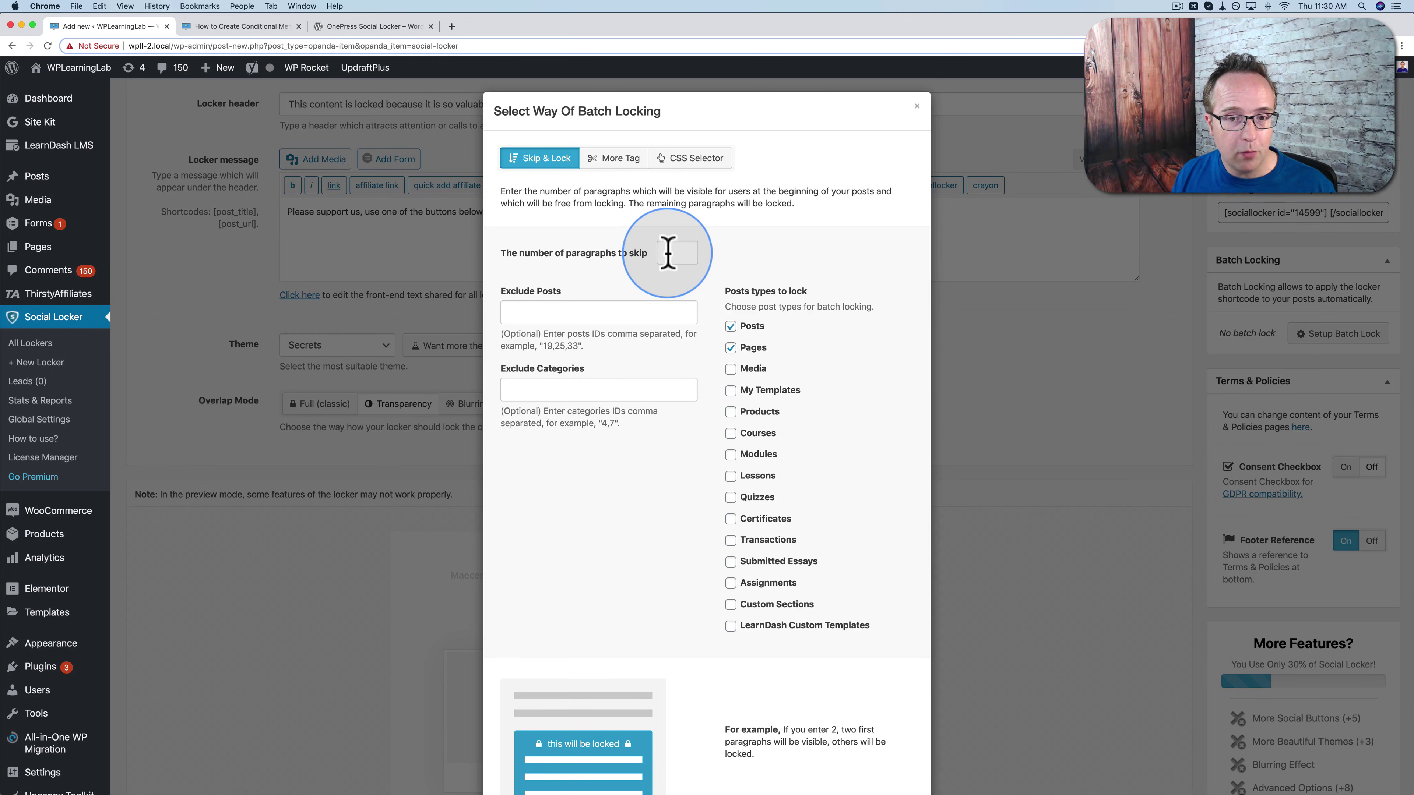
pyautogui.scroll(-4, 673, 265)
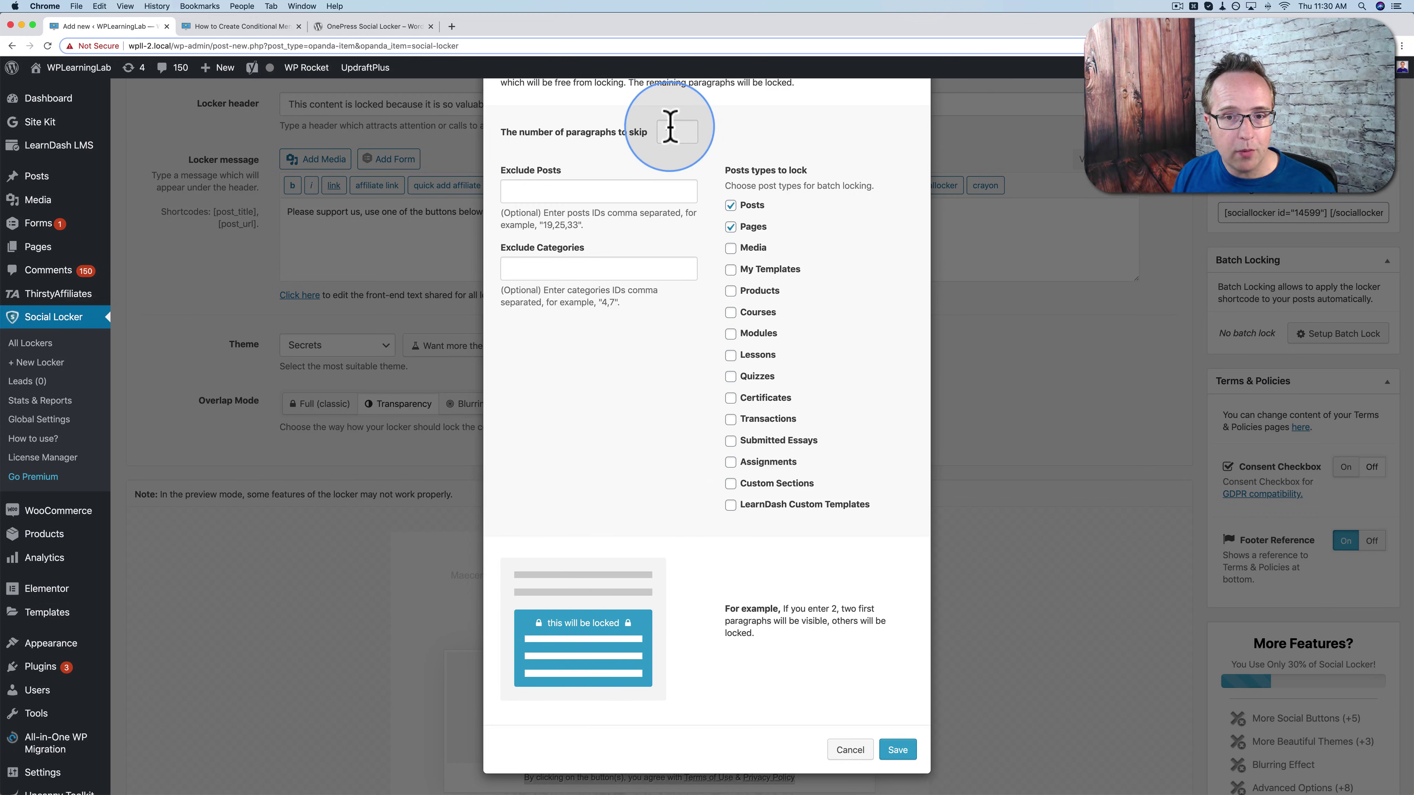
pyautogui.click(670, 128)
pyautogui.write('1')
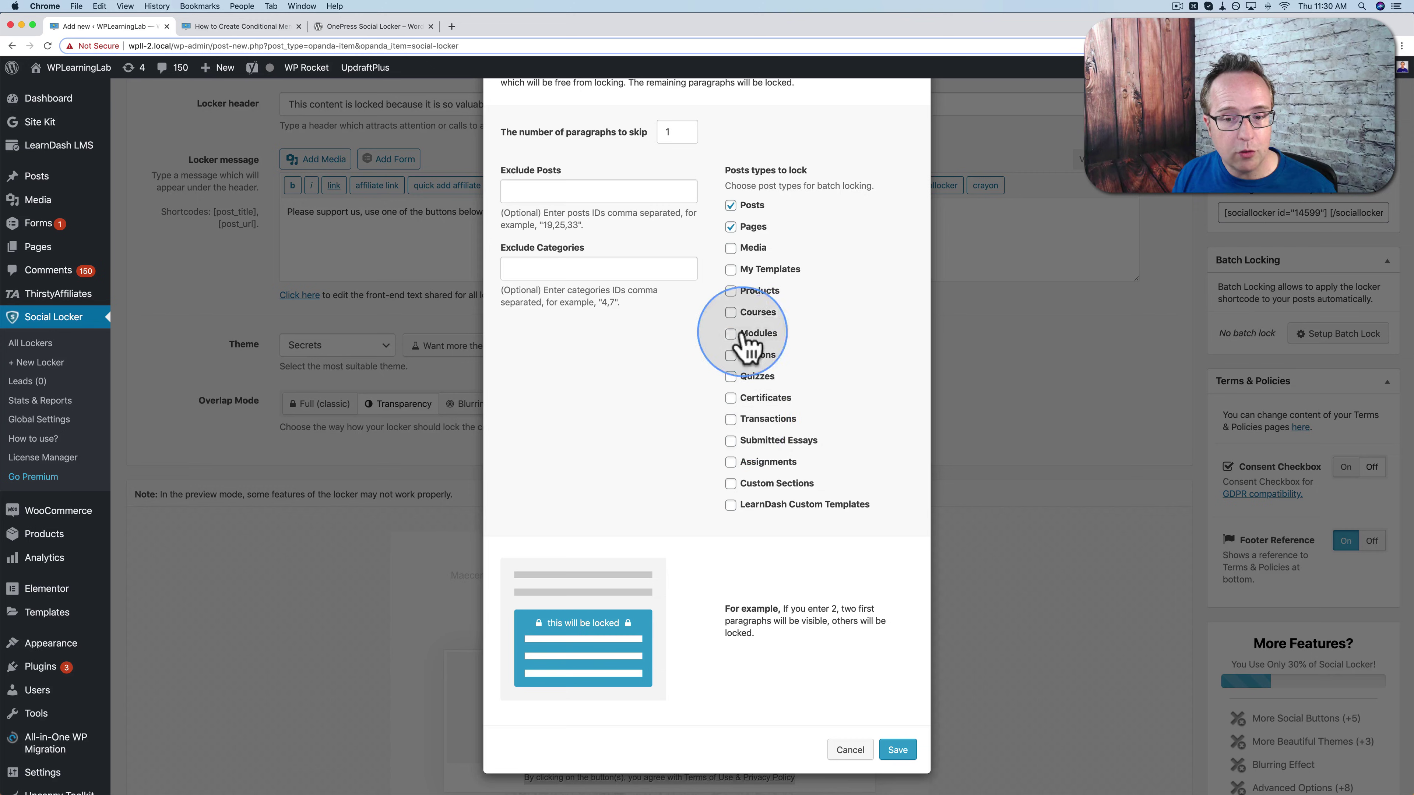
pyautogui.scroll(3, 715, 512)
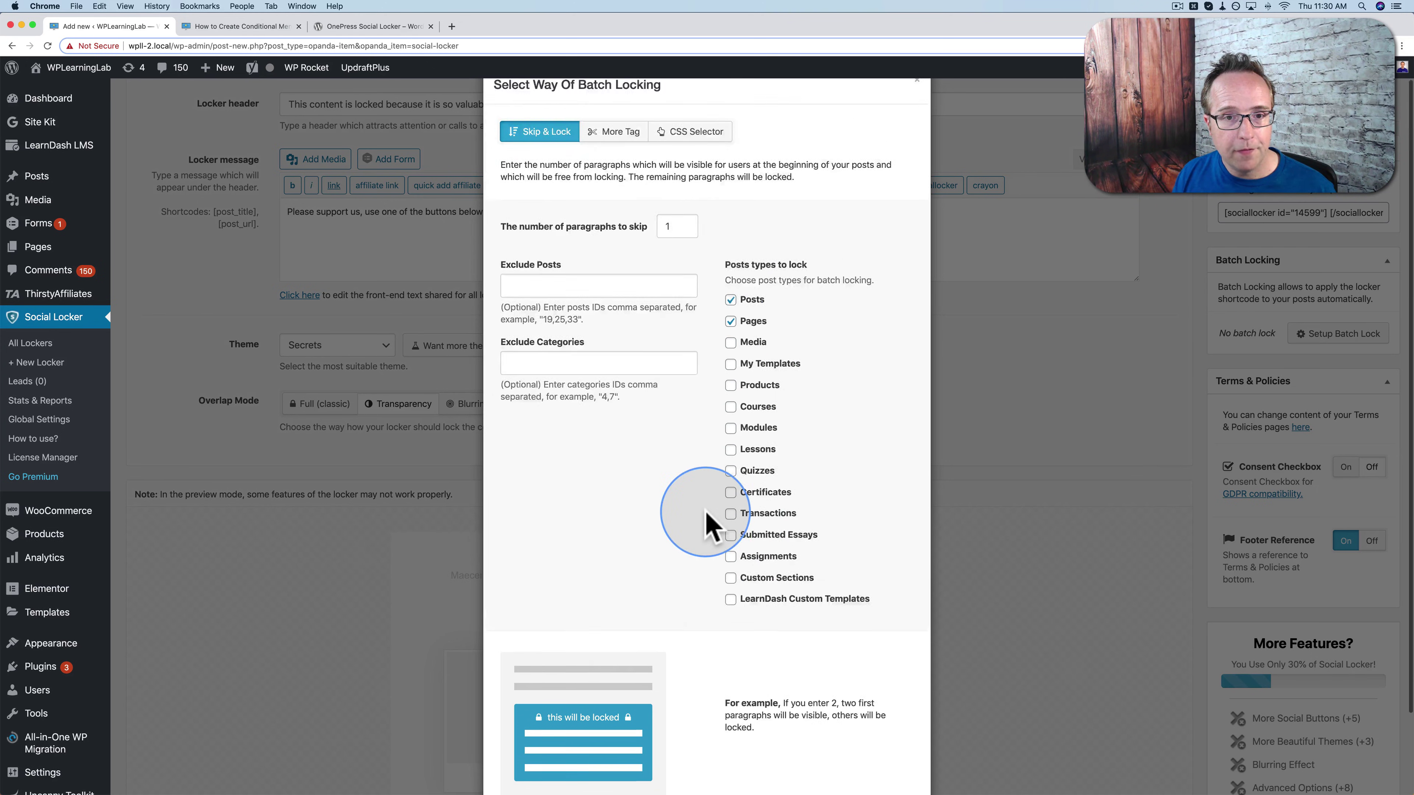
# Review the More Tag batch-locking method, then switch to the CSS Selector method
pyautogui.click(620, 162)
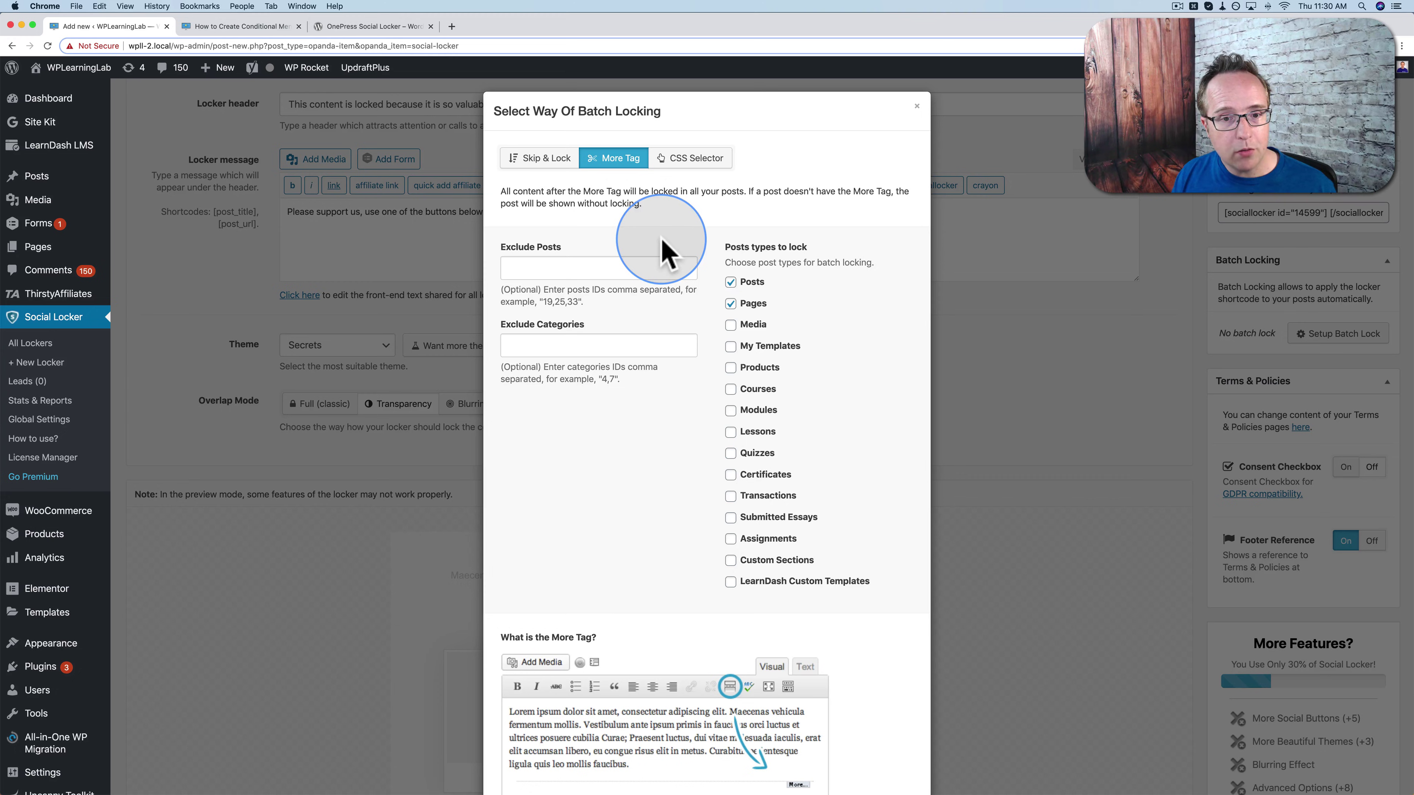
pyautogui.scroll(-4, 703, 278)
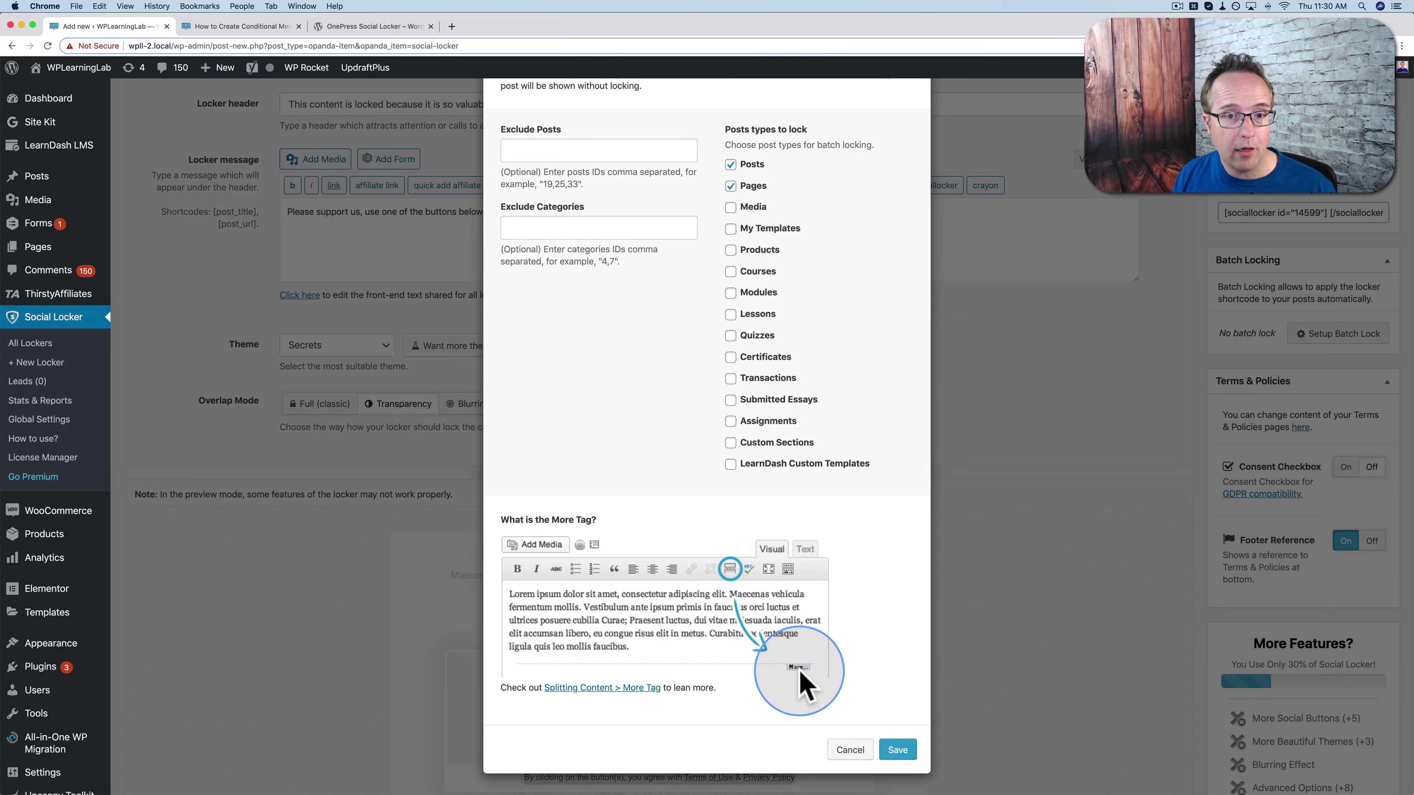
pyautogui.scroll(3, 701, 543)
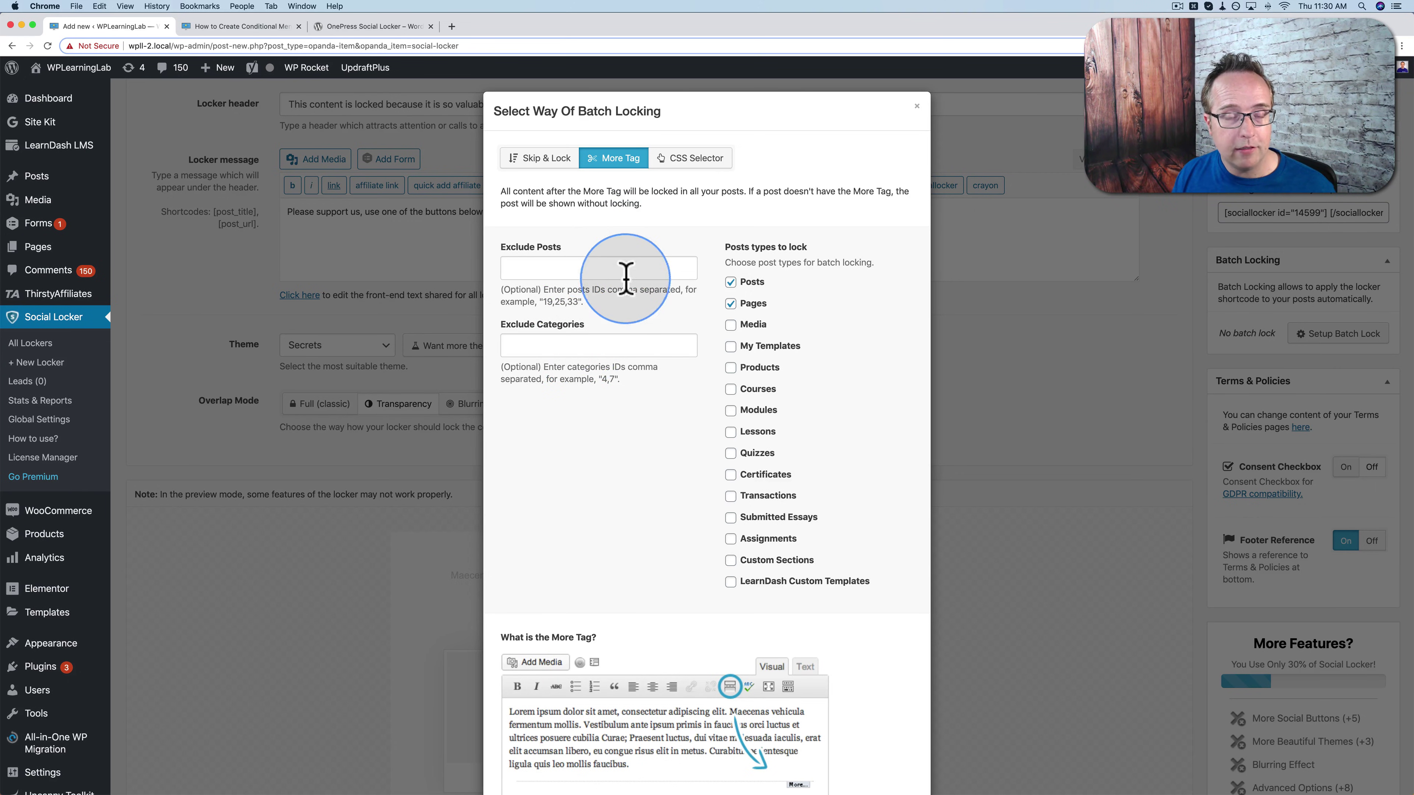
pyautogui.click(690, 158)
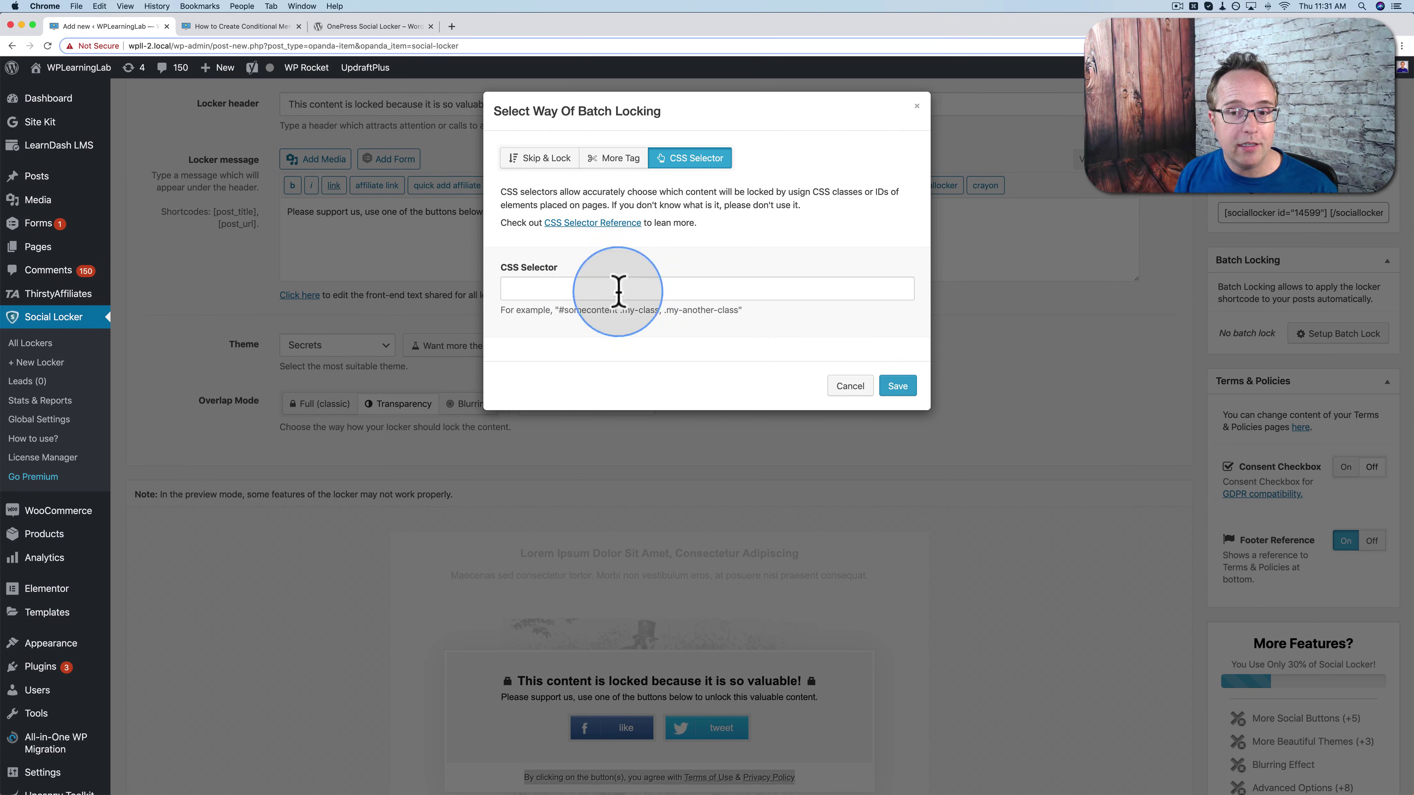
pyautogui.scroll(3, 695, 293)
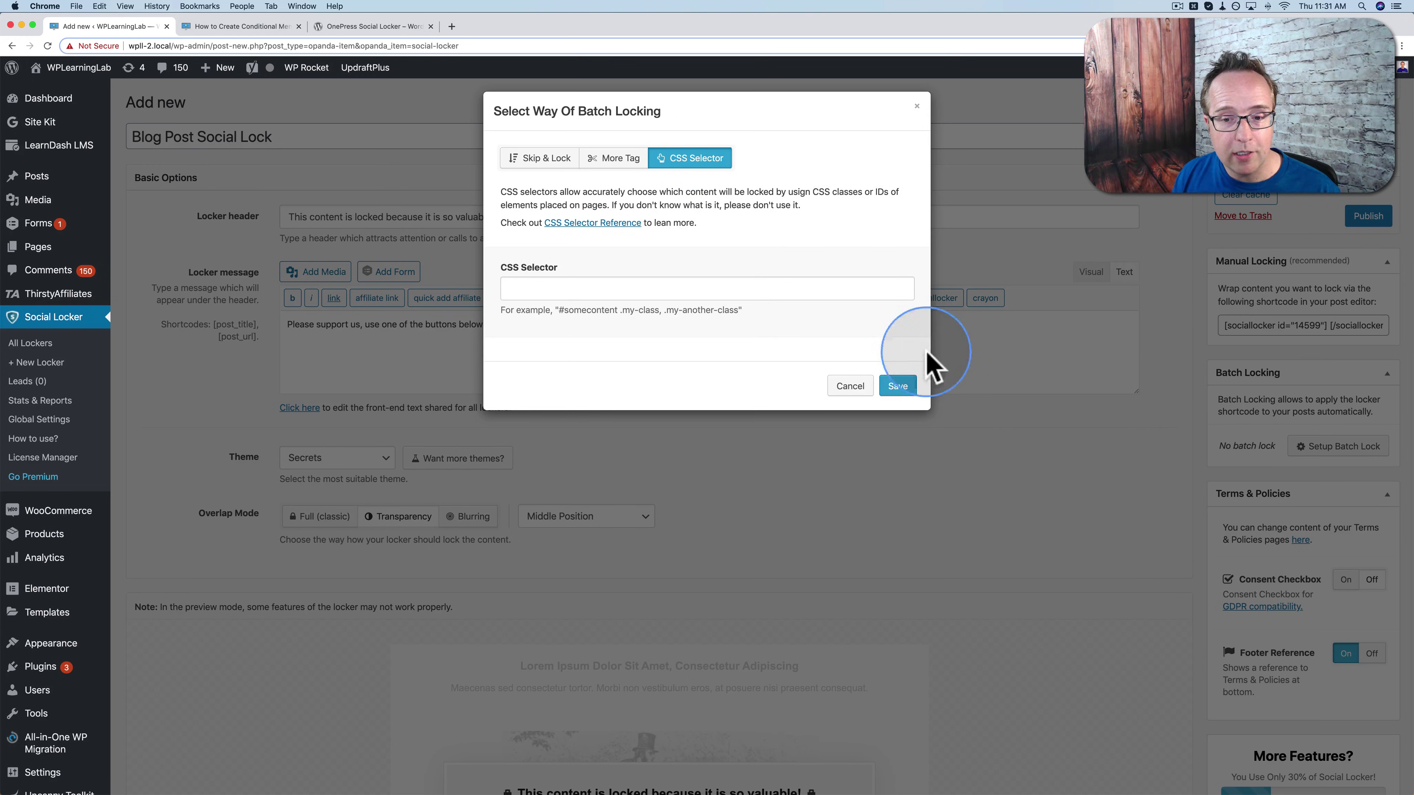
# Cancel batch locking, copy the Manual Locking shortcode, and publish the locker
pyautogui.click(851, 386)
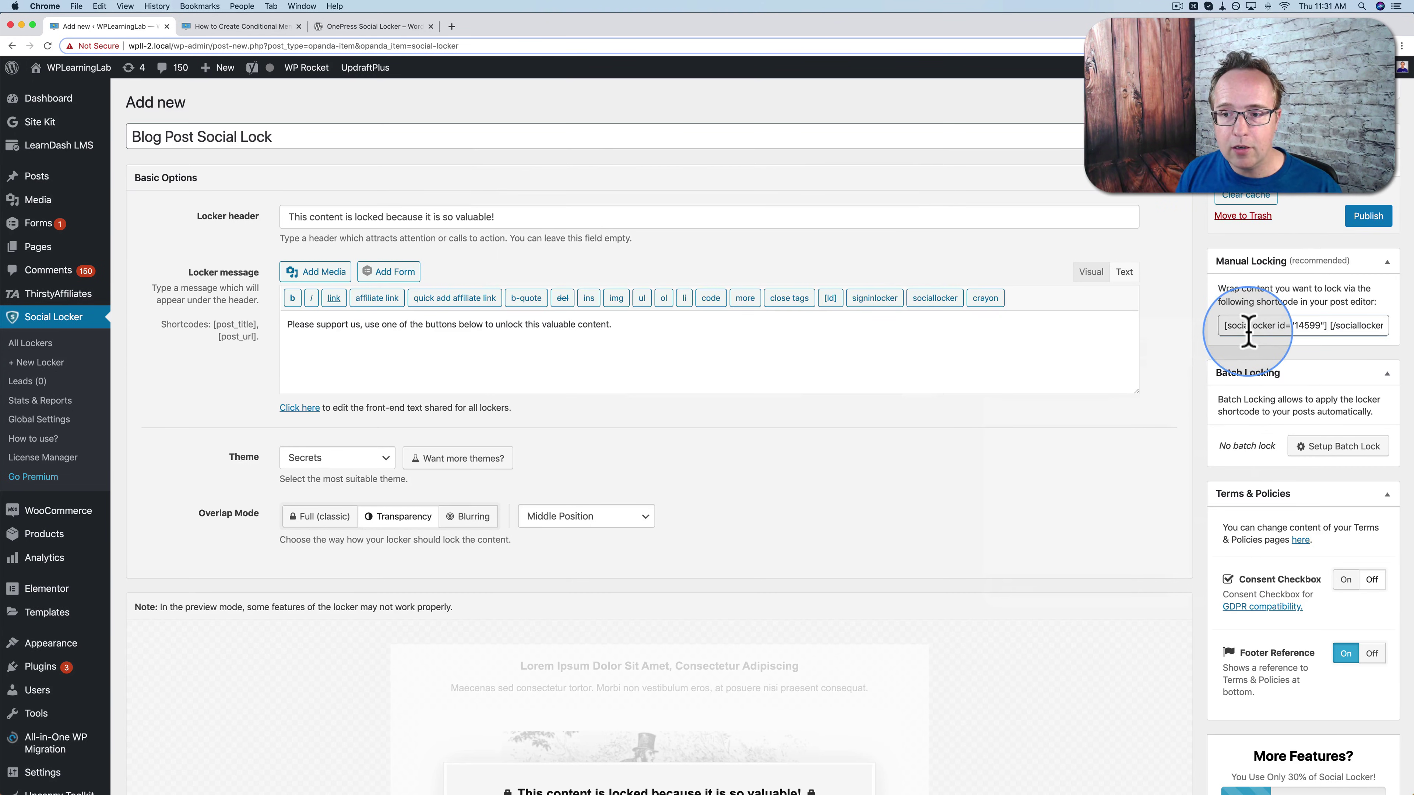
pyautogui.click(1262, 325)
pyautogui.press('super+c')
pyautogui.rightClick(1261, 329)
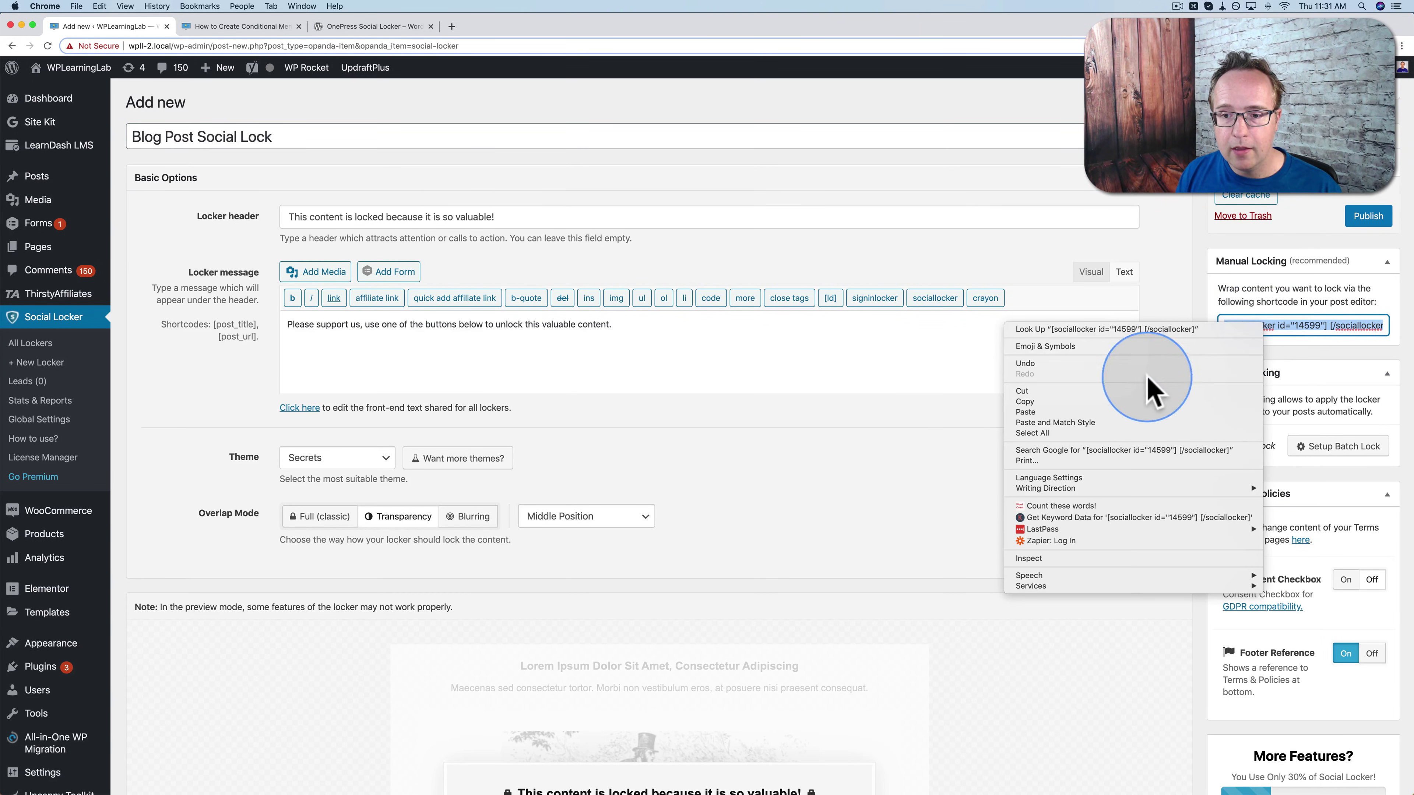
pyautogui.click(1141, 402)
pyautogui.click(1369, 218)
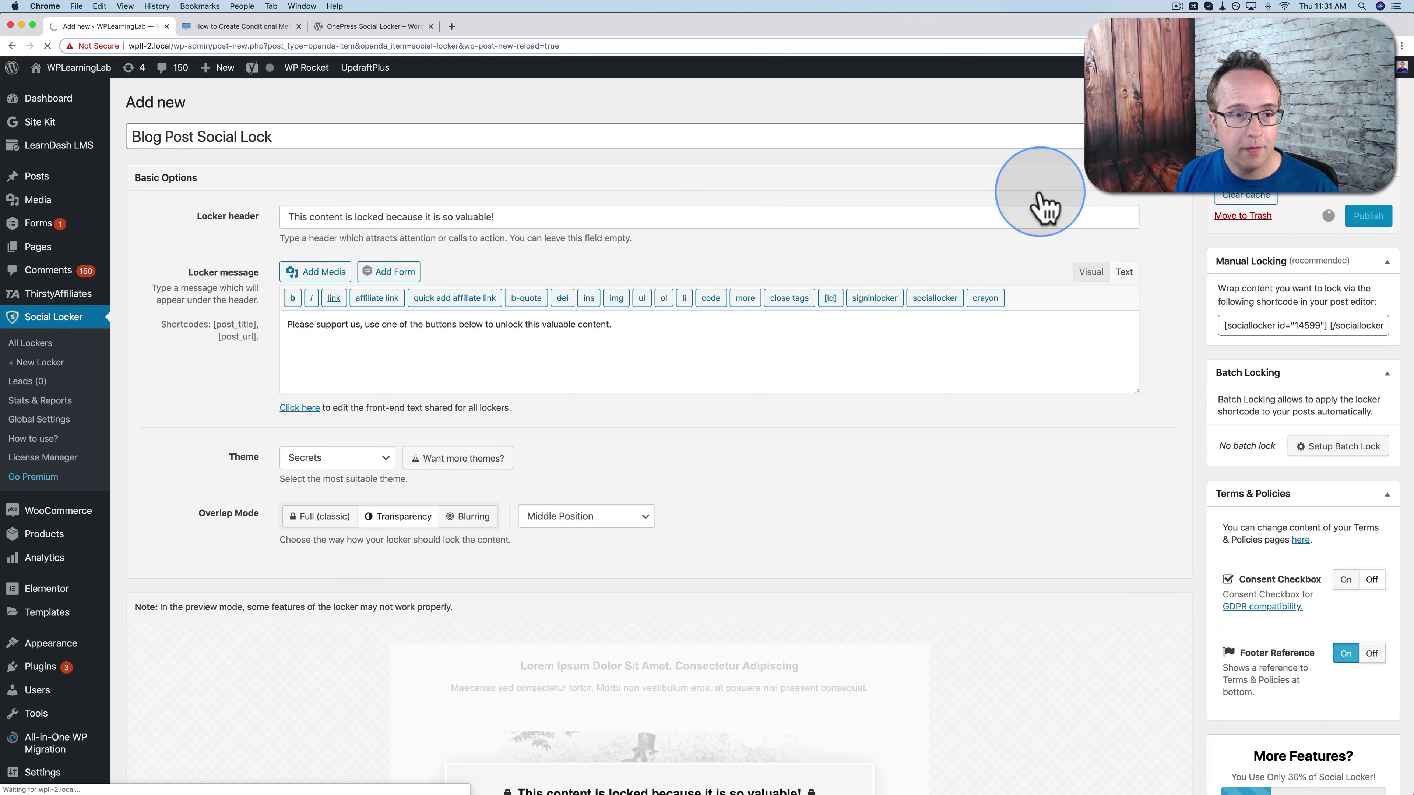
# Paste [sociallocker id="14599"] into a Shortcode block after the post's first paragraph and save
pyautogui.click(272, 28)
pyautogui.click(356, 71)
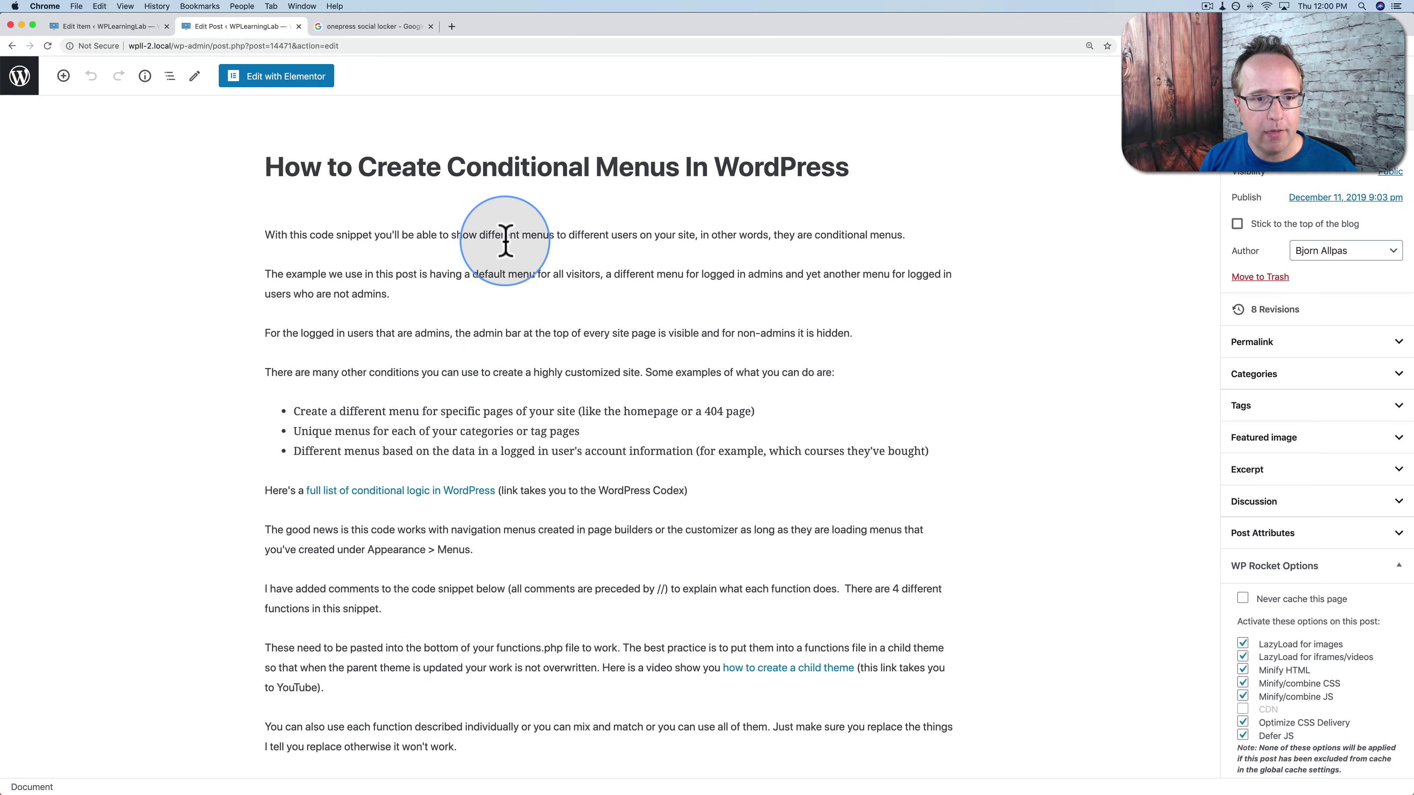
pyautogui.click(548, 234)
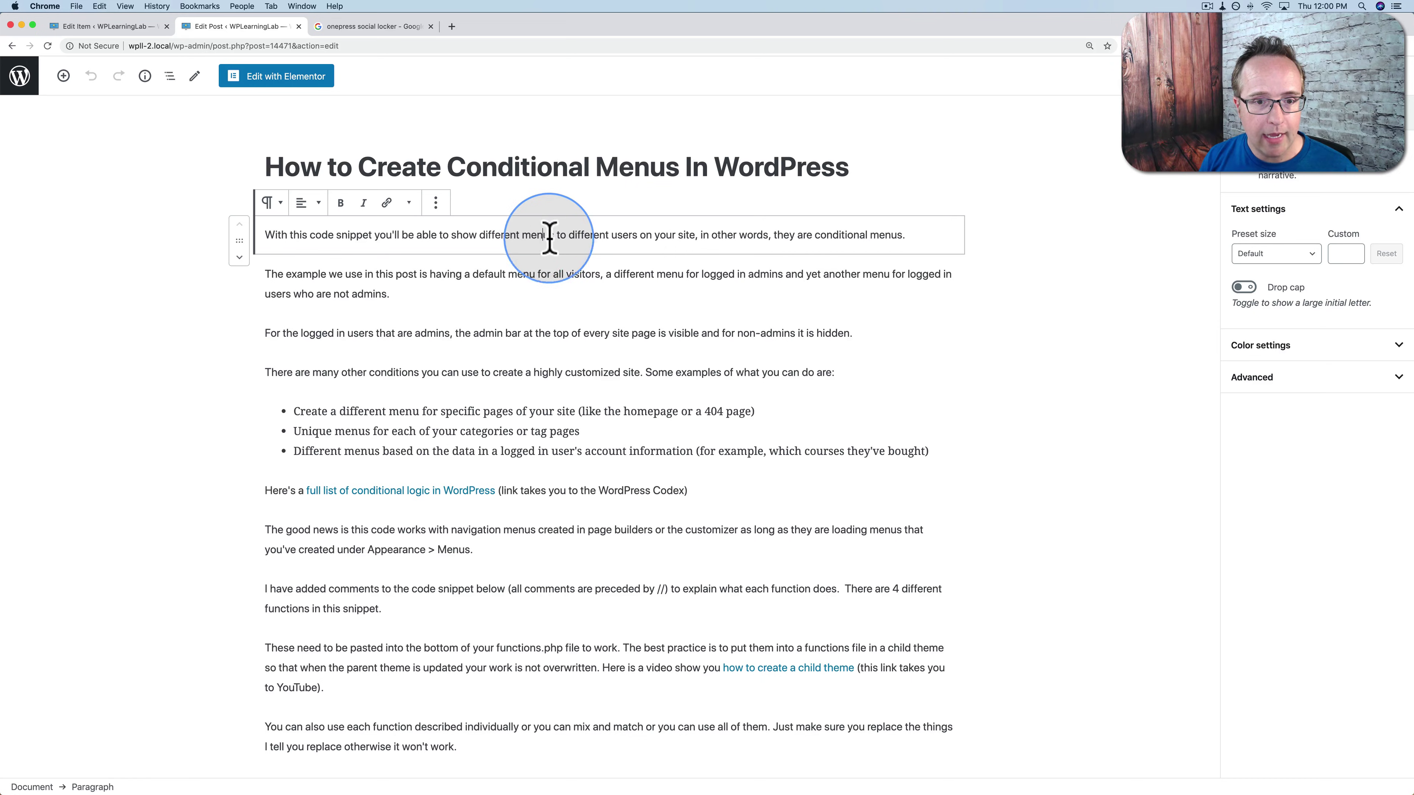
pyautogui.click(592, 254)
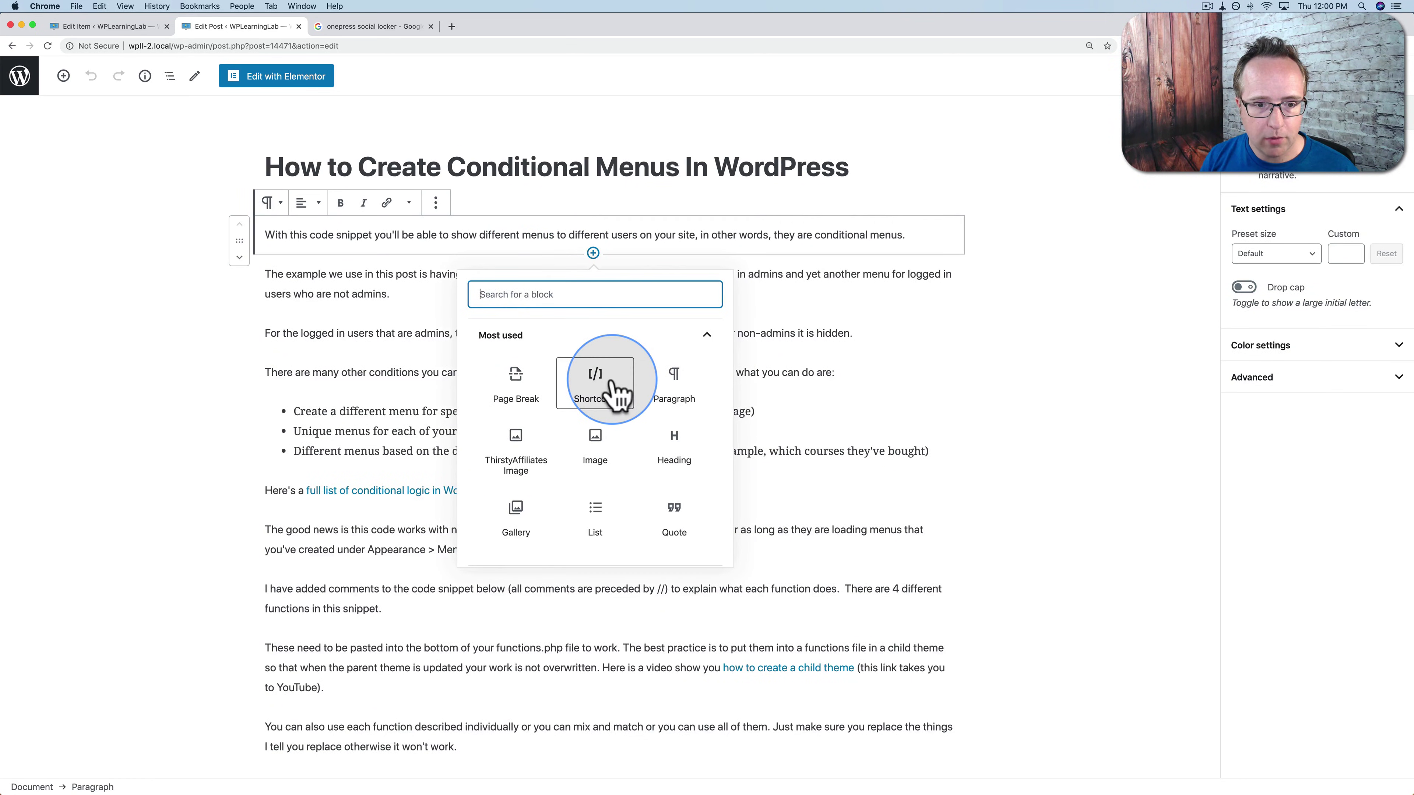
pyautogui.click(595, 374)
pyautogui.press('super+v')
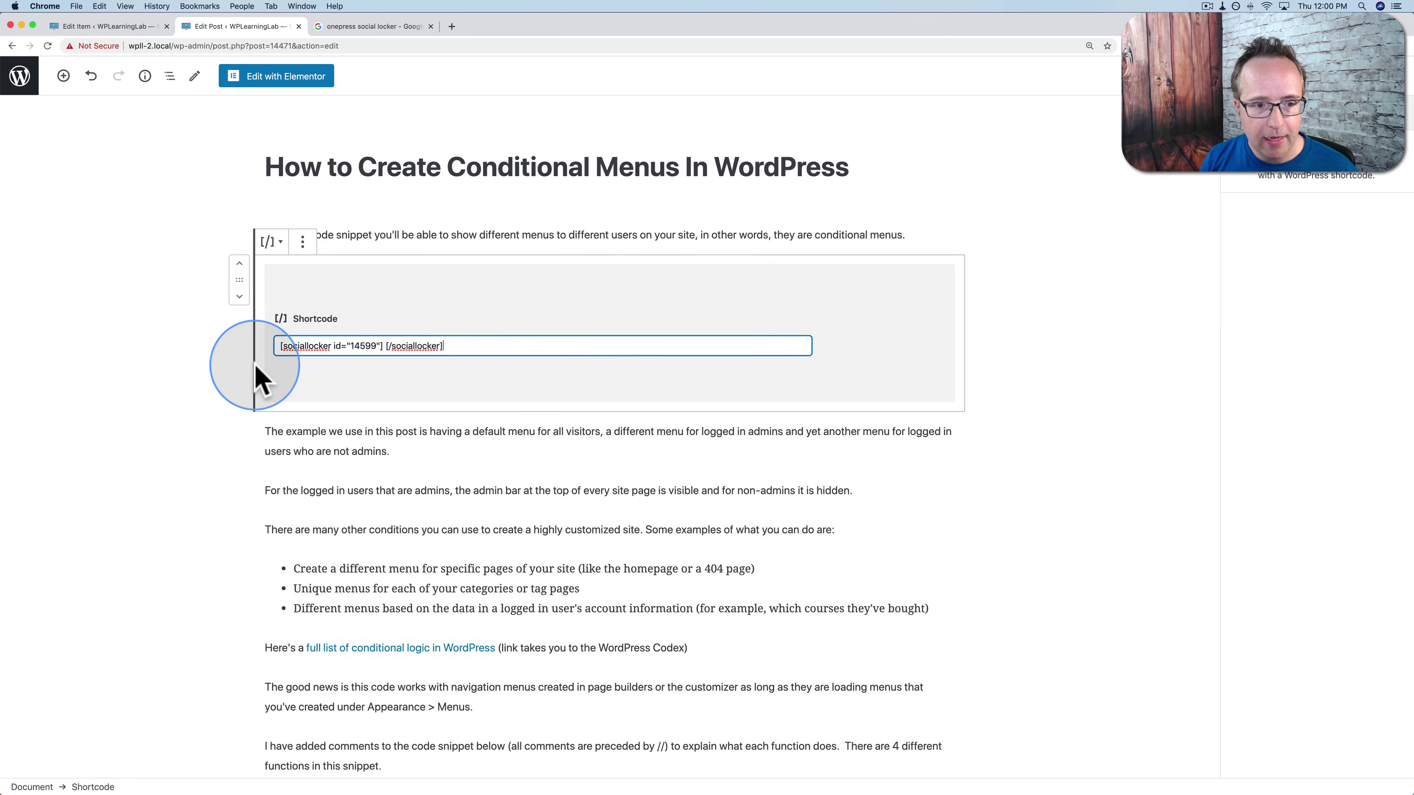
pyautogui.moveTo(452, 350); pyautogui.dragTo(263, 356)
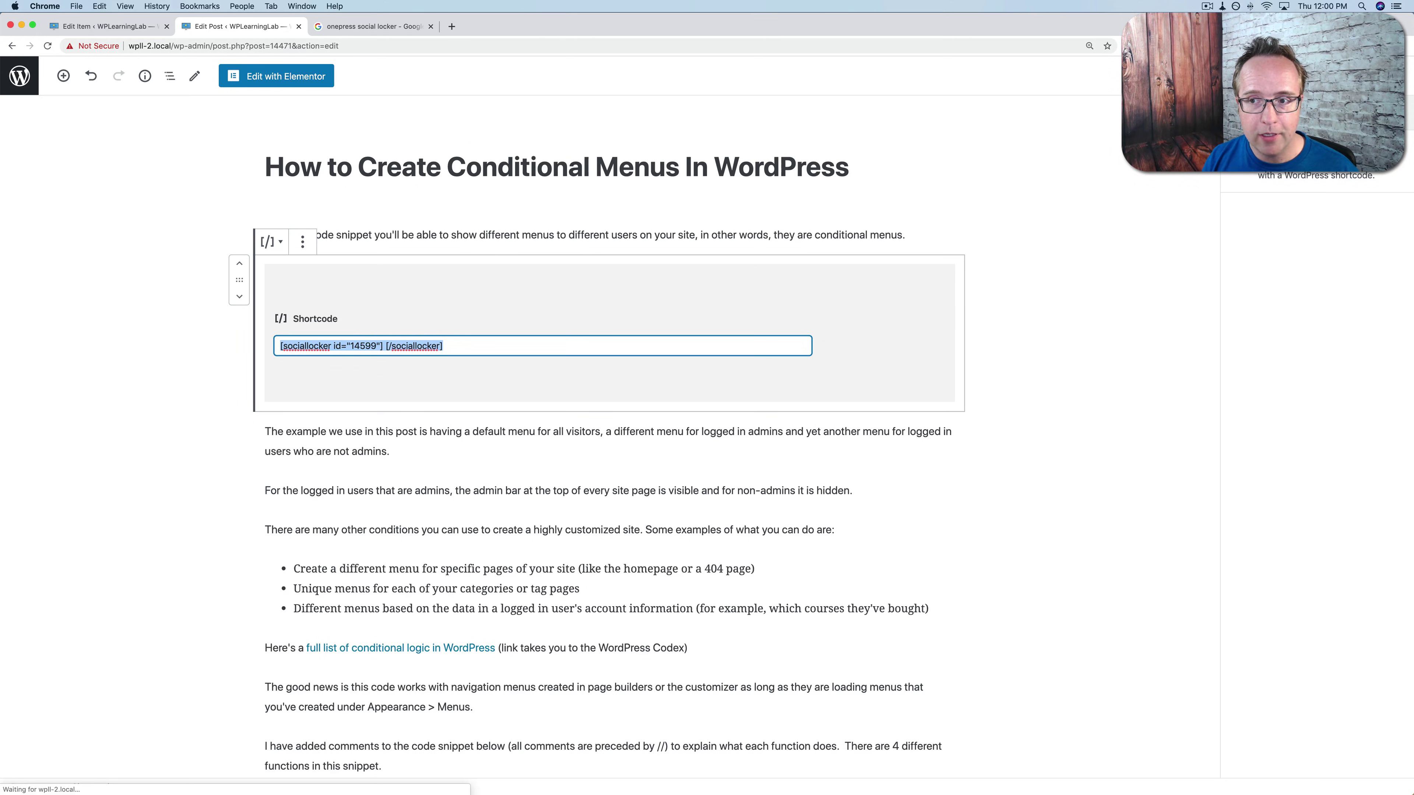
pyautogui.press('super+r')
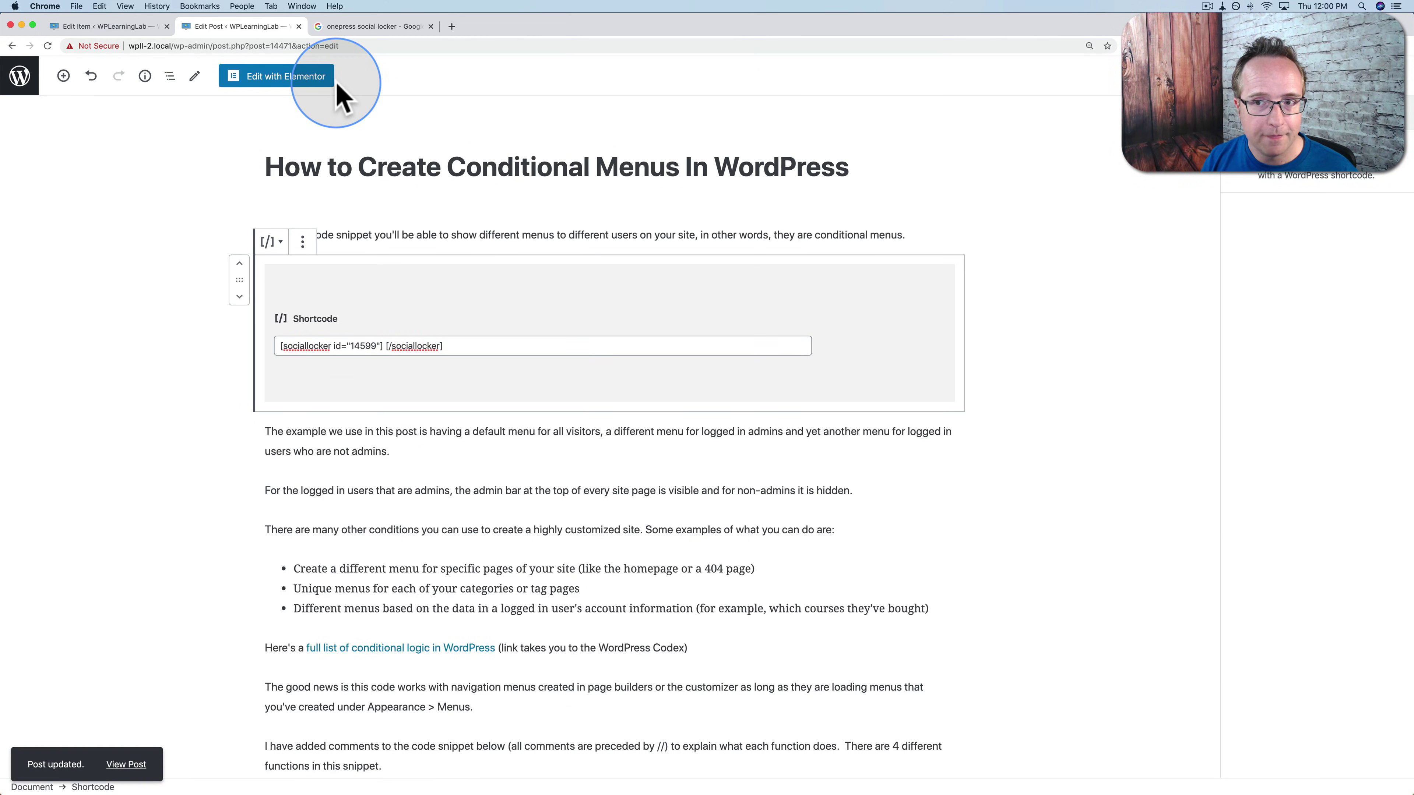
# Scroll through the live post to check the locker
pyautogui.click(685, 158)
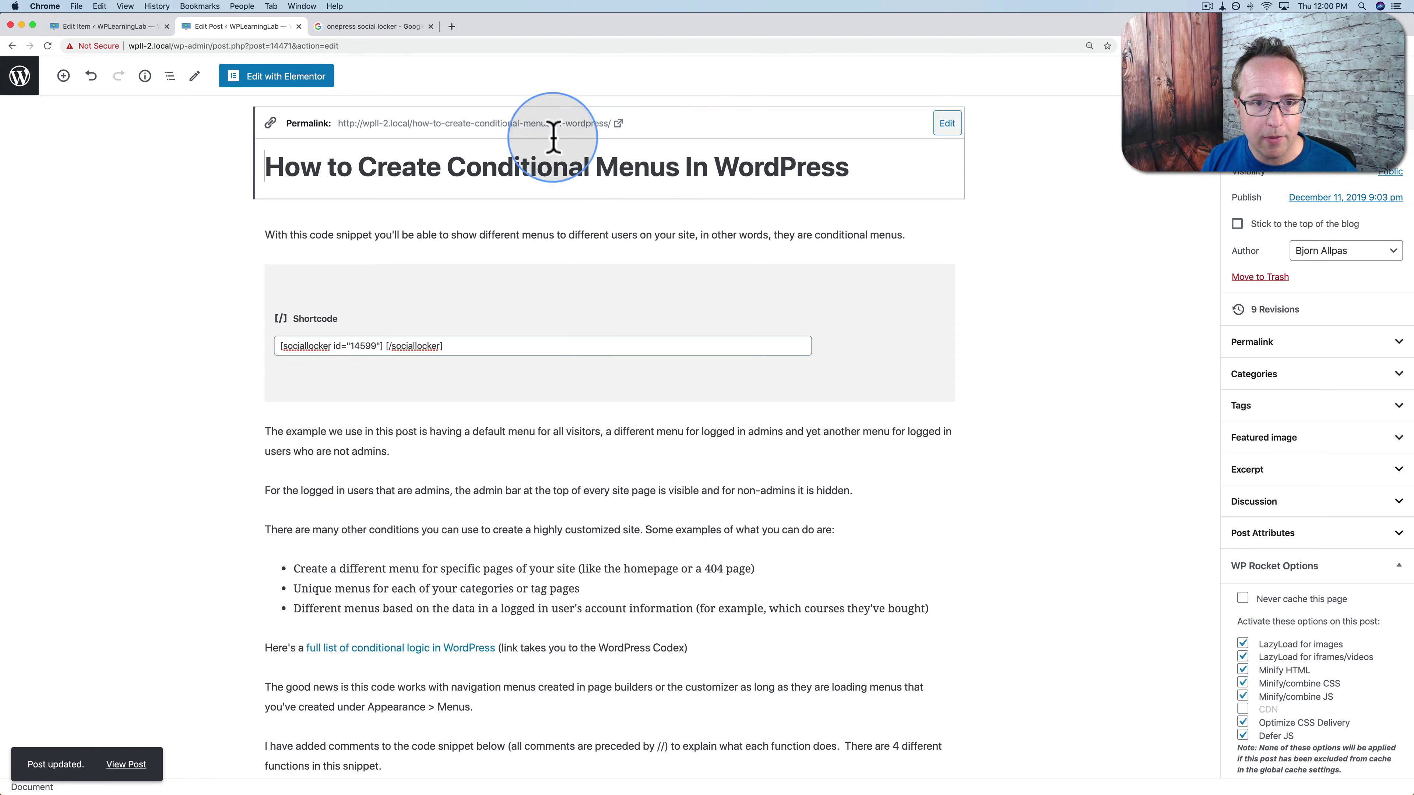
pyautogui.click(345, 26)
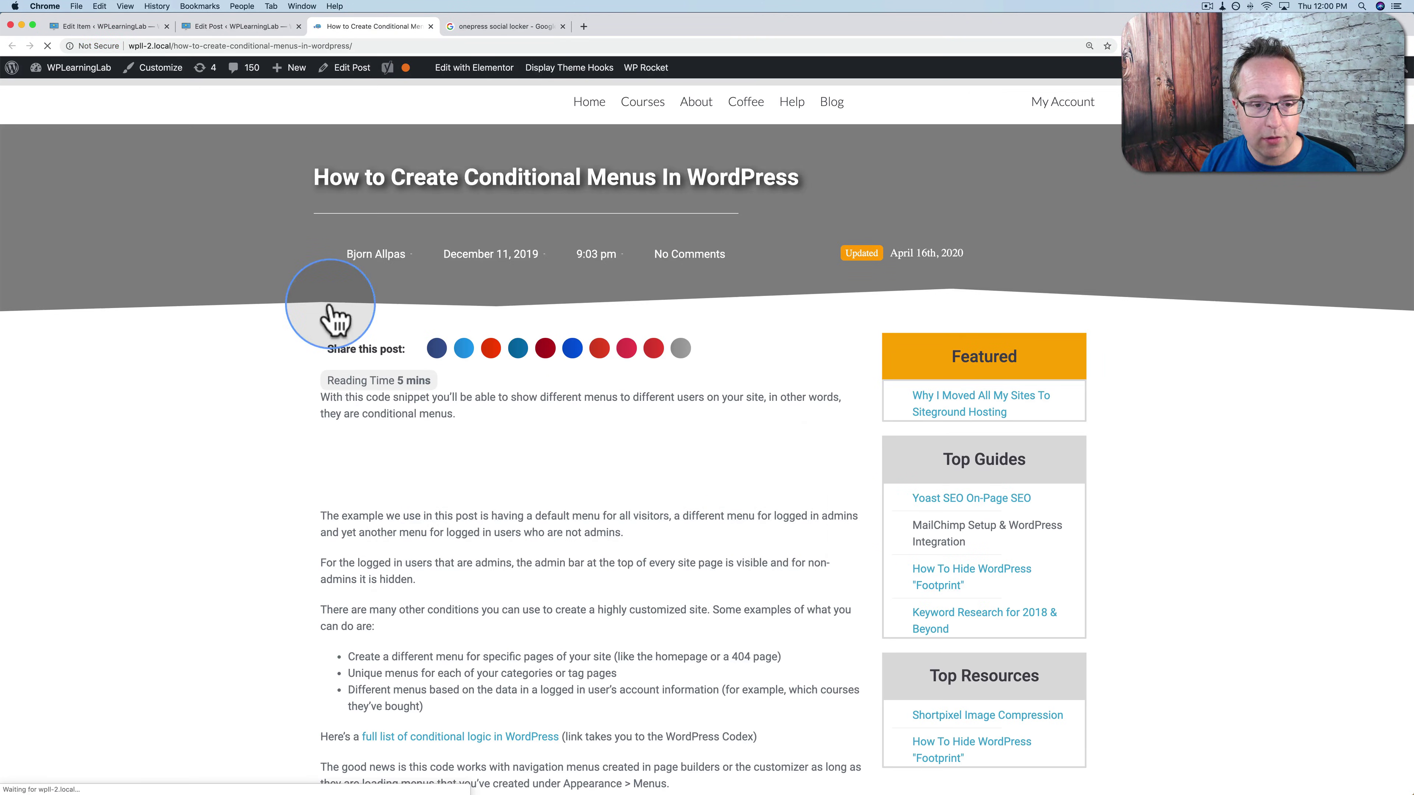
pyautogui.scroll(-5, 247, 352)
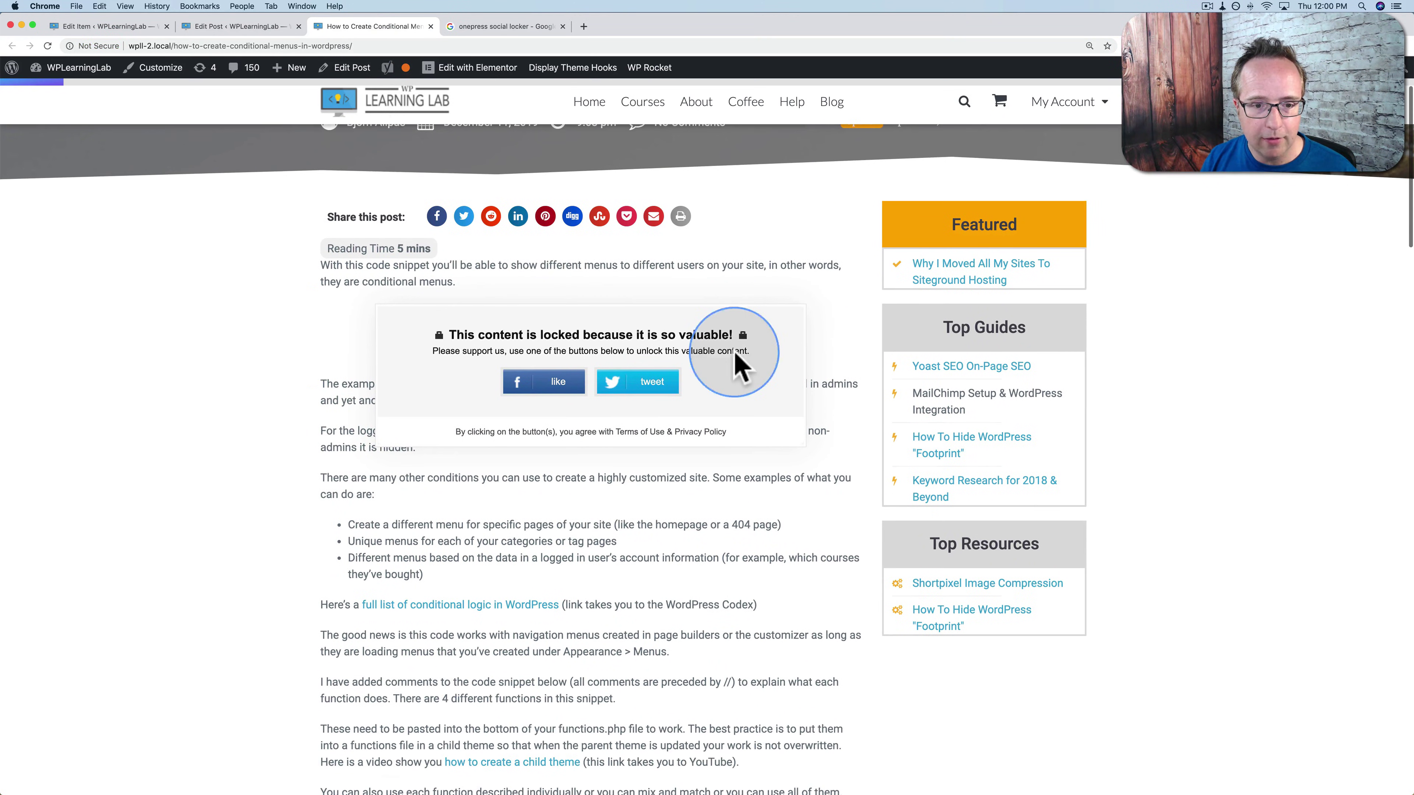
pyautogui.scroll(-3, 269, 415)
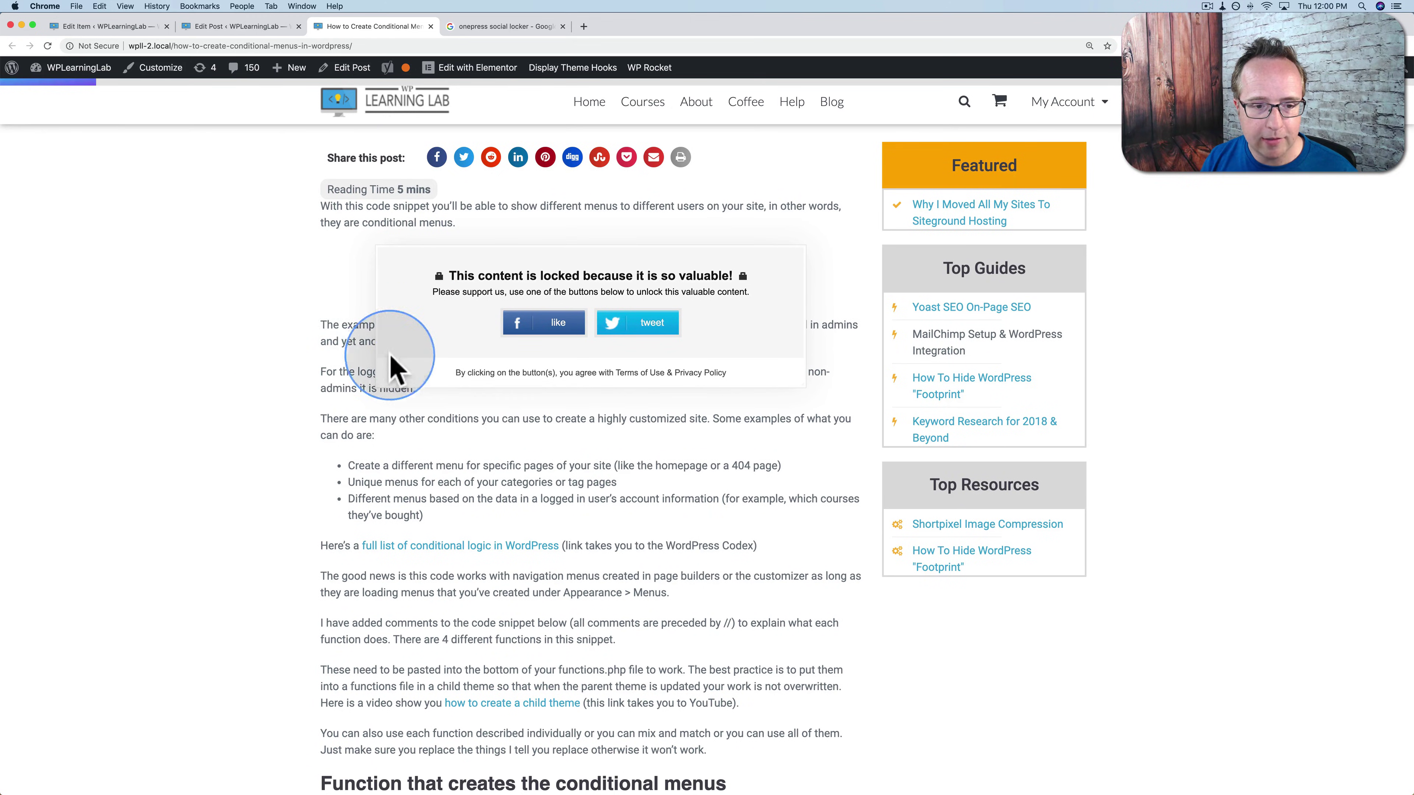
pyautogui.scroll(-3, 338, 339)
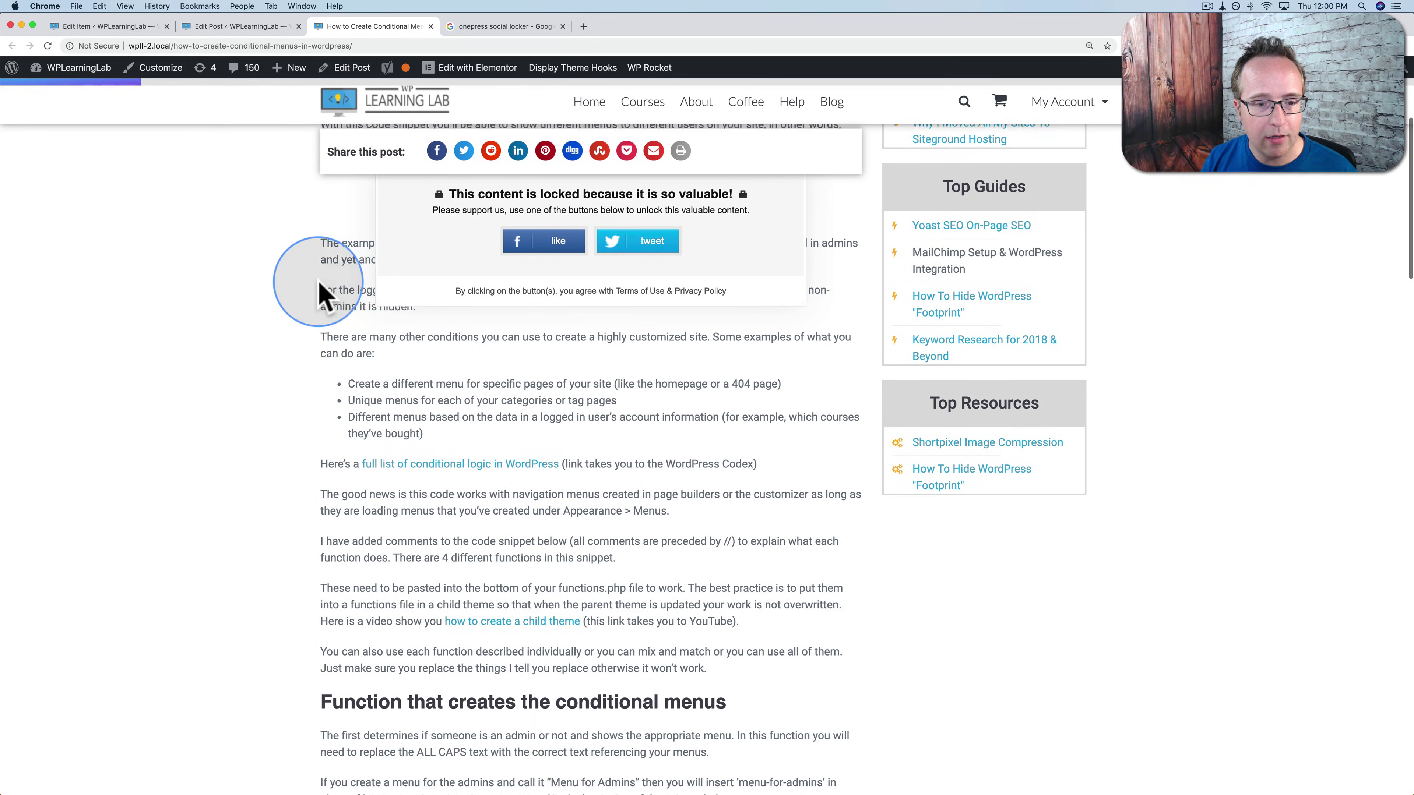
pyautogui.scroll(-15, 318, 292)
pyautogui.scroll(-15, 323, 292)
pyautogui.scroll(20, 323, 292)
pyautogui.scroll(10, 317, 293)
# Move the closing [/sociallocker] tag into its own block before the conditional menus heading and save
pyautogui.click(253, 26)
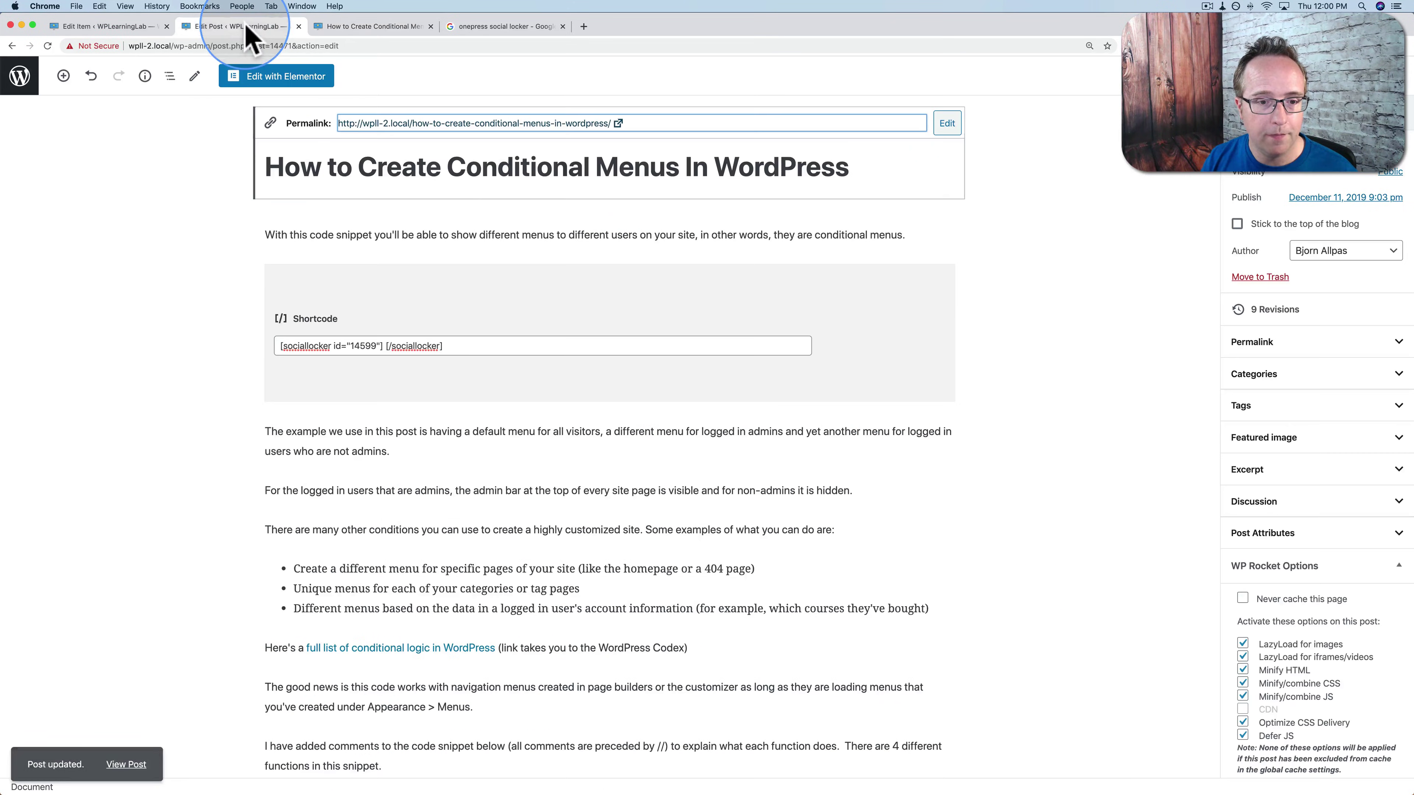
pyautogui.click(448, 334)
pyautogui.moveTo(449, 334); pyautogui.dragTo(389, 347)
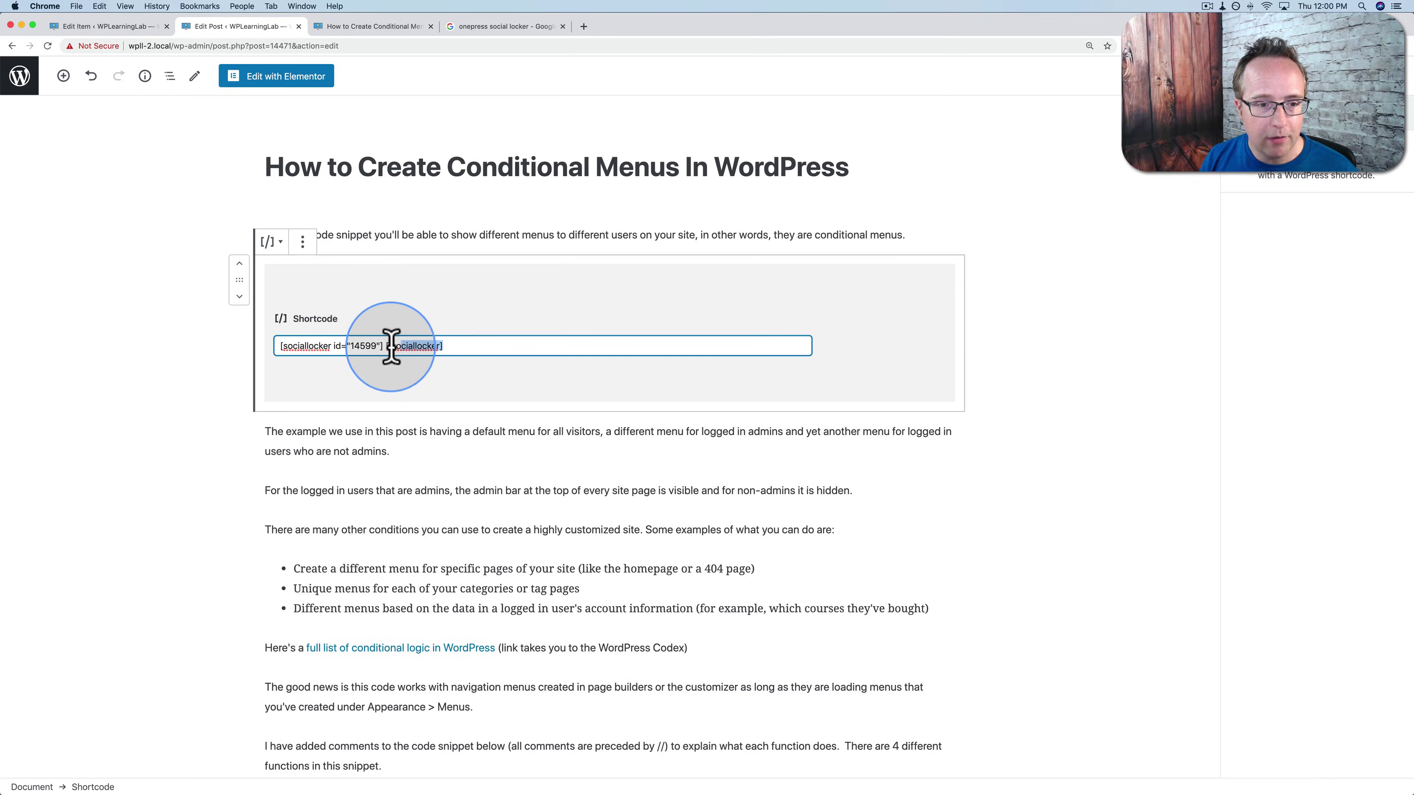
pyautogui.press('BackSpace')
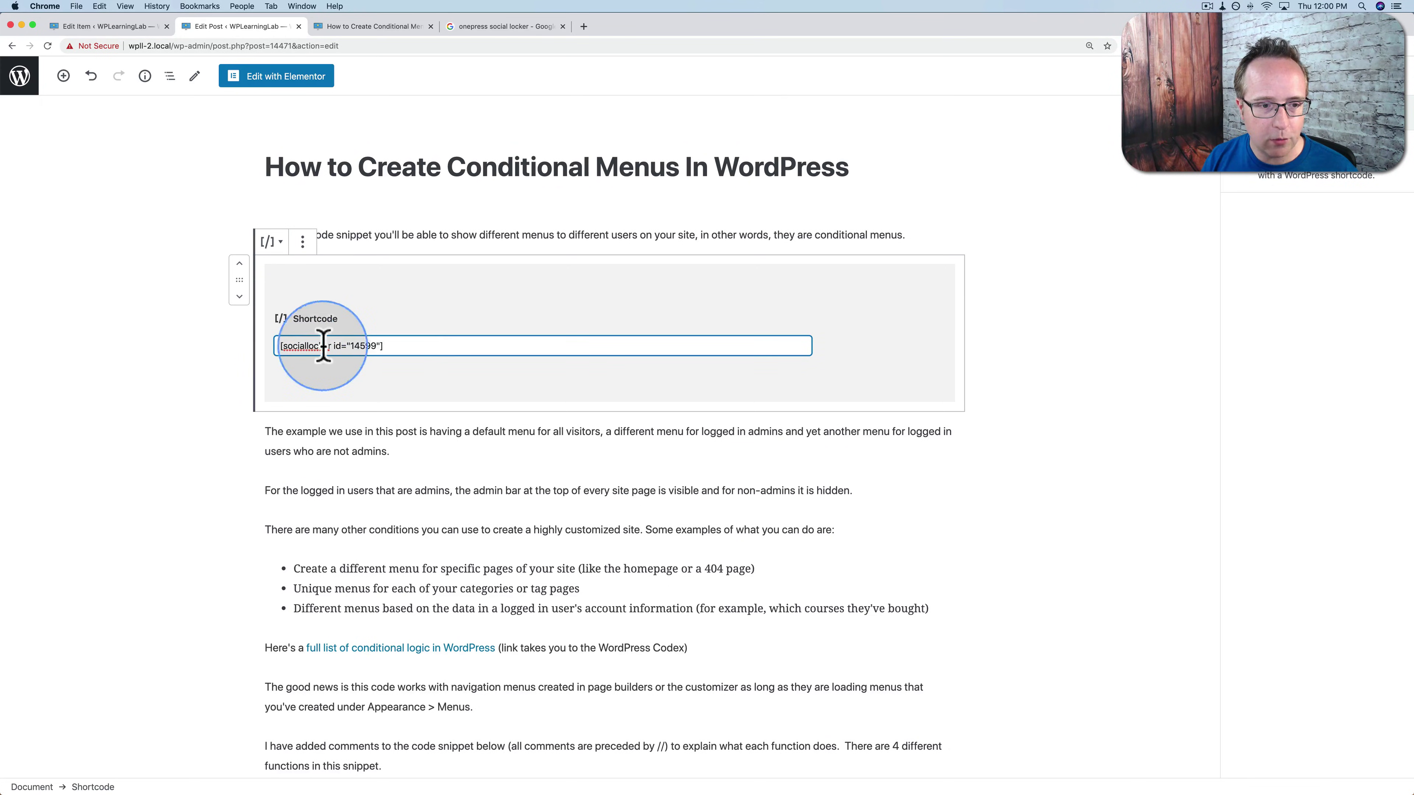
pyautogui.scroll(-10, 505, 379)
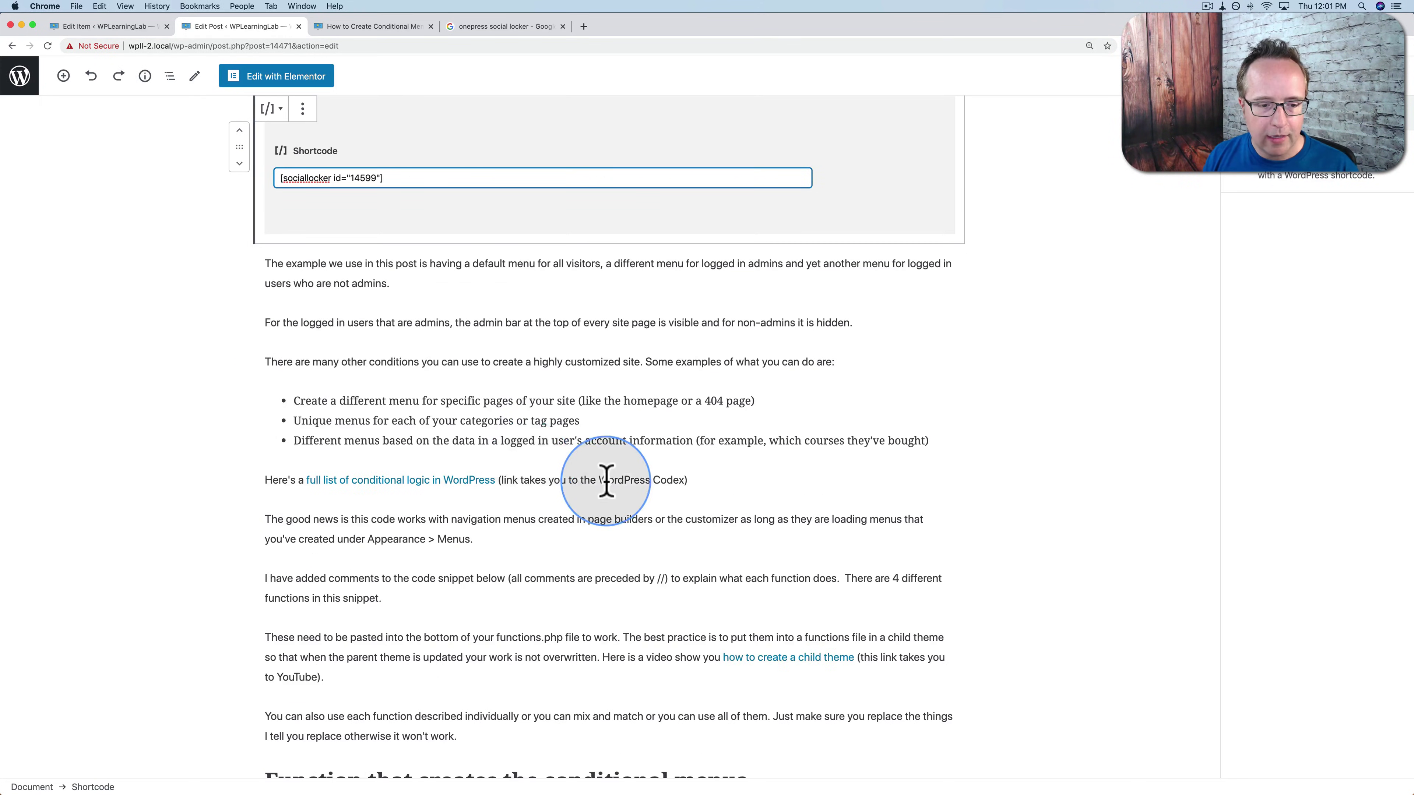
pyautogui.scroll(-4, 591, 496)
pyautogui.click(576, 504)
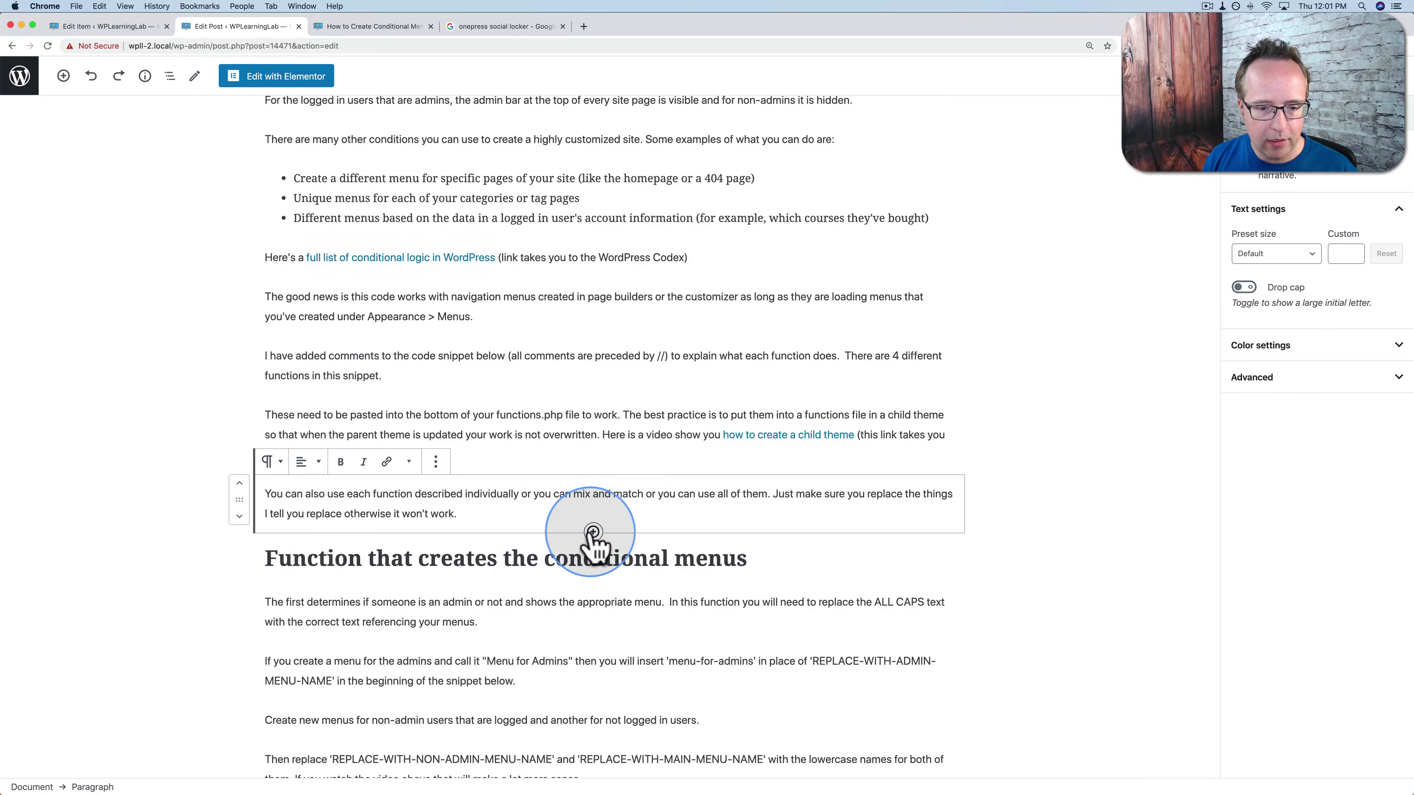
pyautogui.click(593, 532)
pyautogui.click(595, 329)
pyautogui.click(332, 625)
pyautogui.write('[/sociallocker]')
pyautogui.press('super+s')
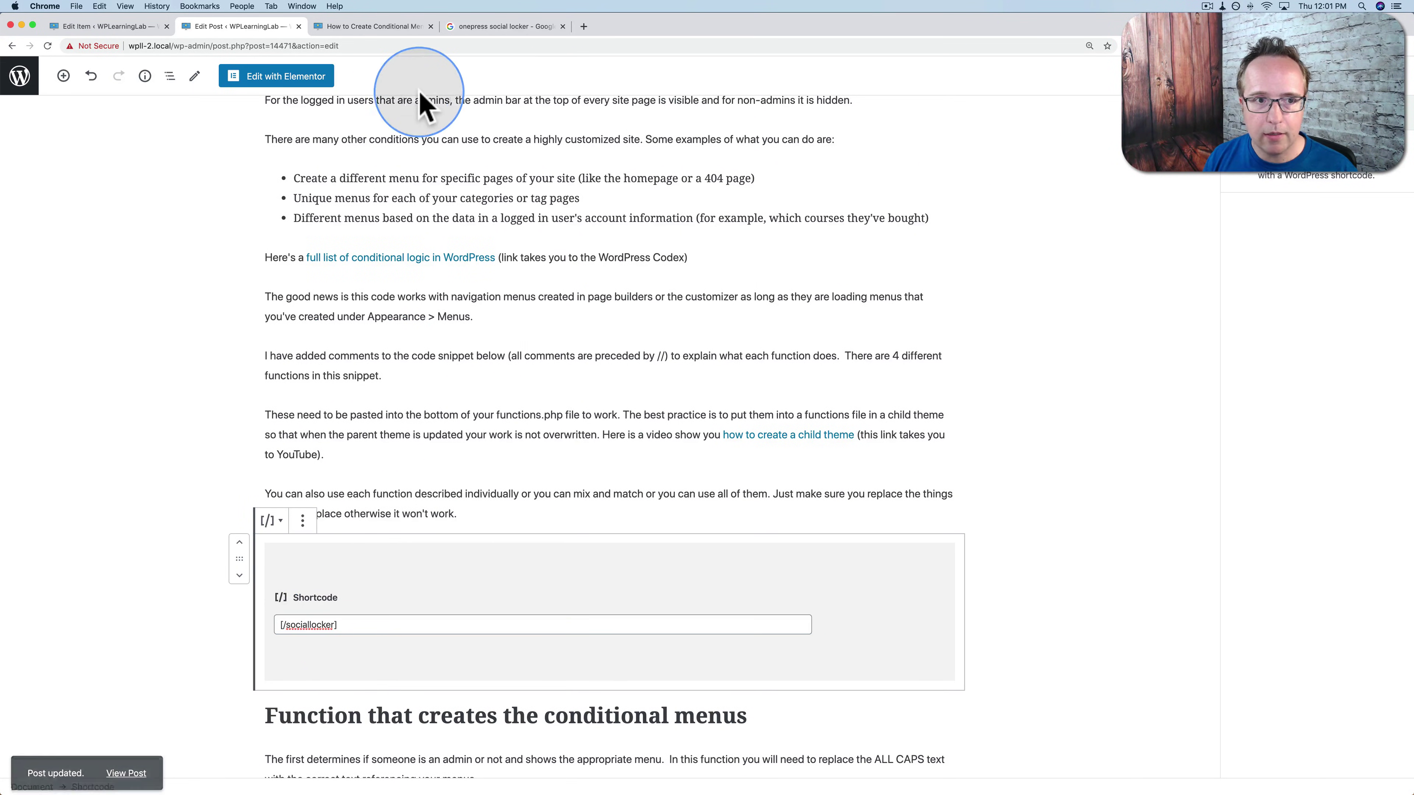
# Reload the live post and scroll to the content faded behind the locker
pyautogui.click(342, 29)
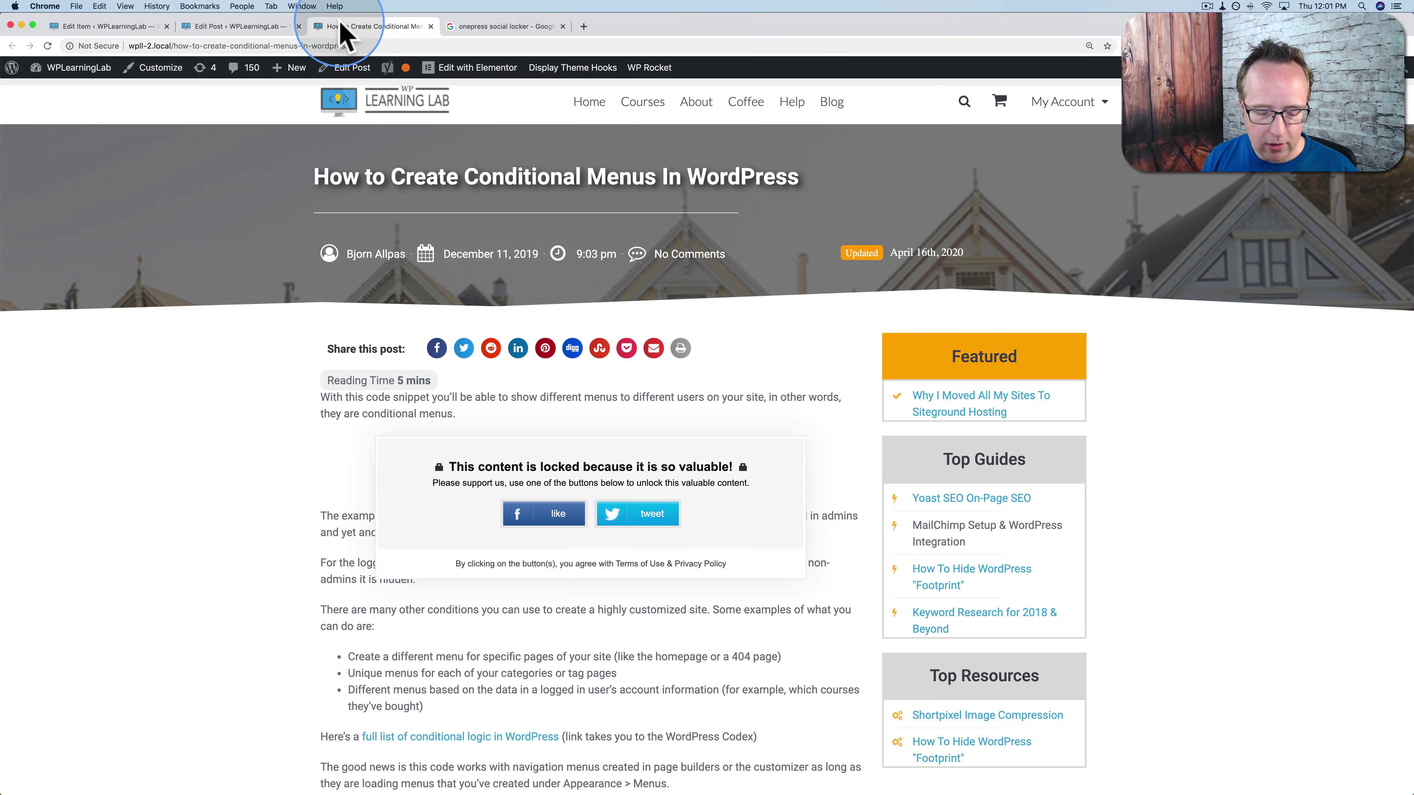
pyautogui.press('super+r')
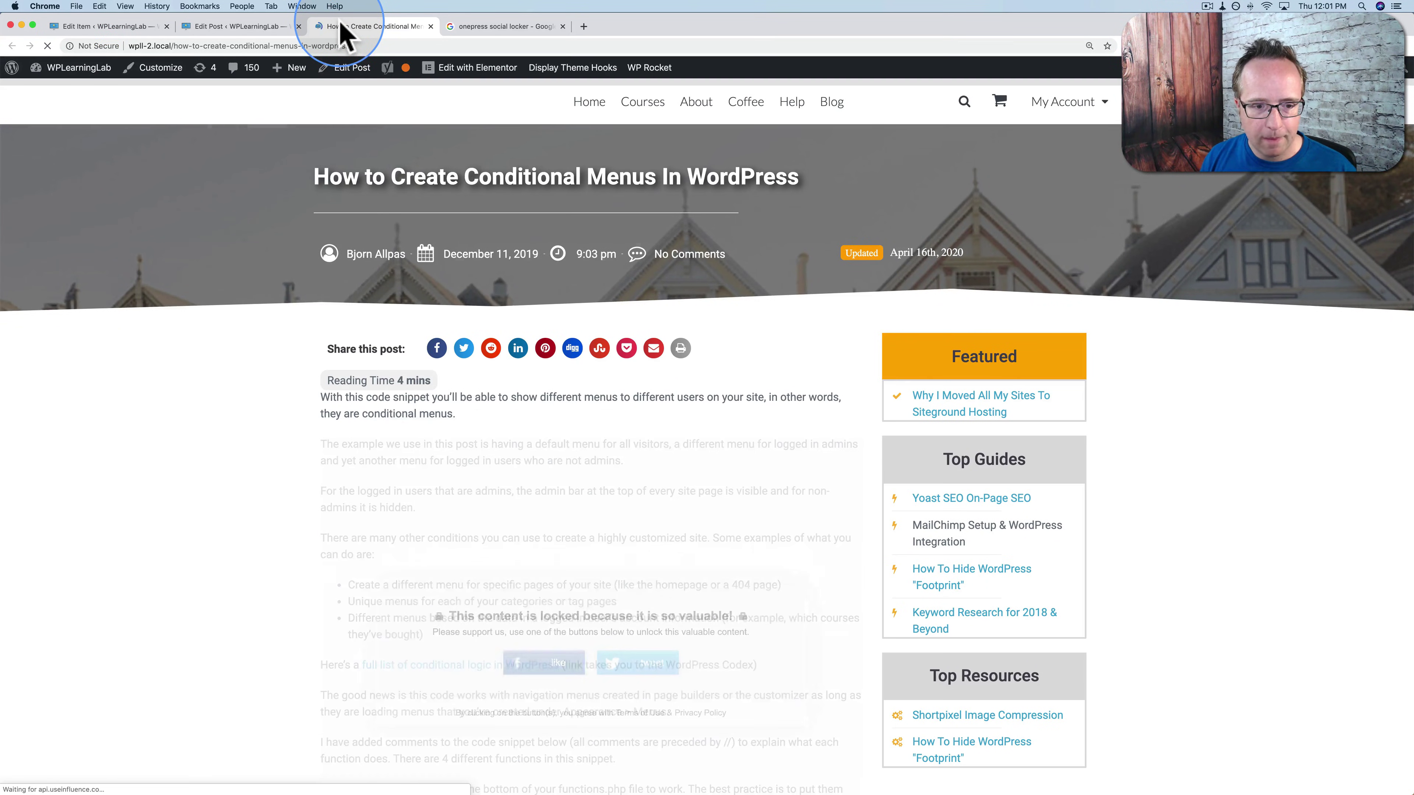
pyautogui.scroll(-5, 196, 268)
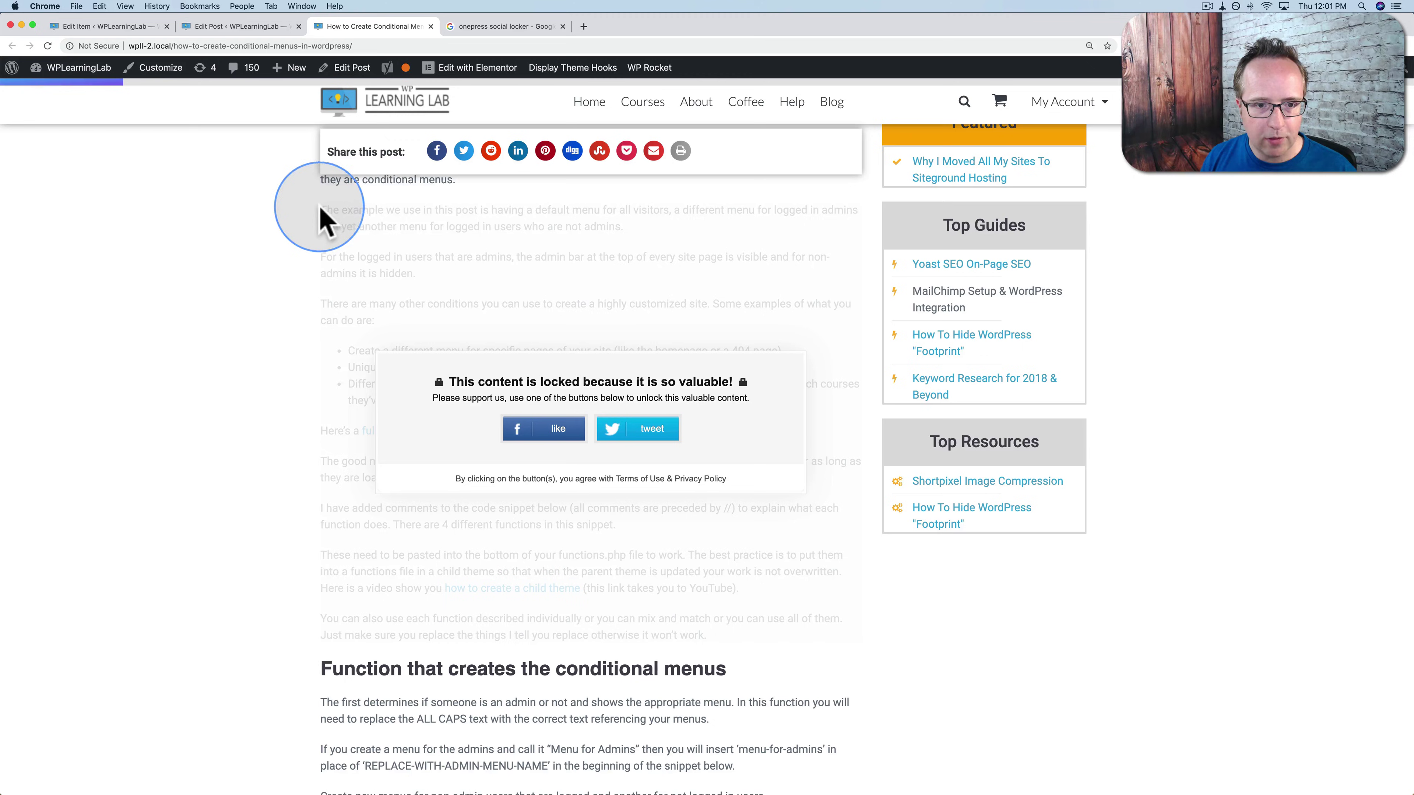
pyautogui.scroll(-2, 440, 423)
pyautogui.scroll(-1, 439, 423)
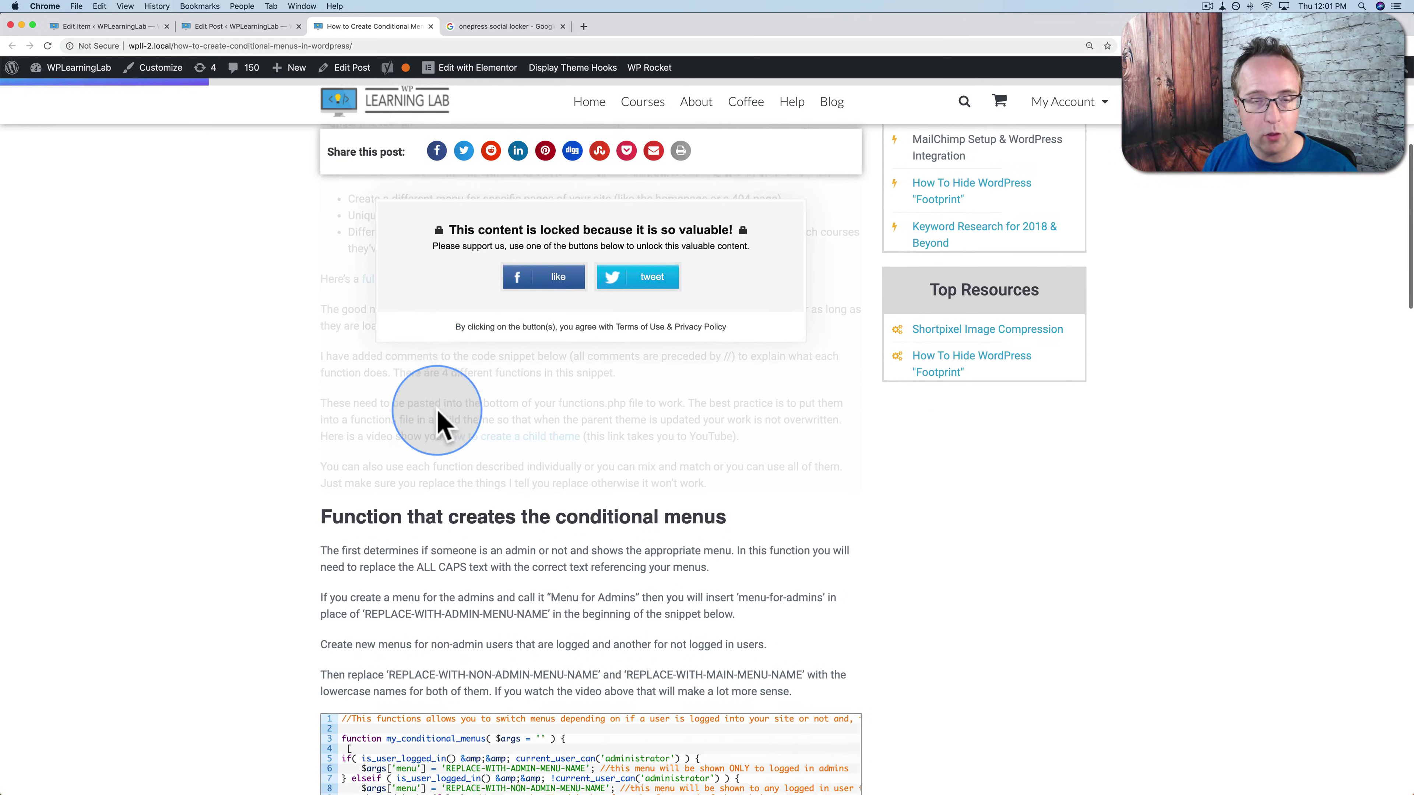
pyautogui.scroll(2, 440, 437)
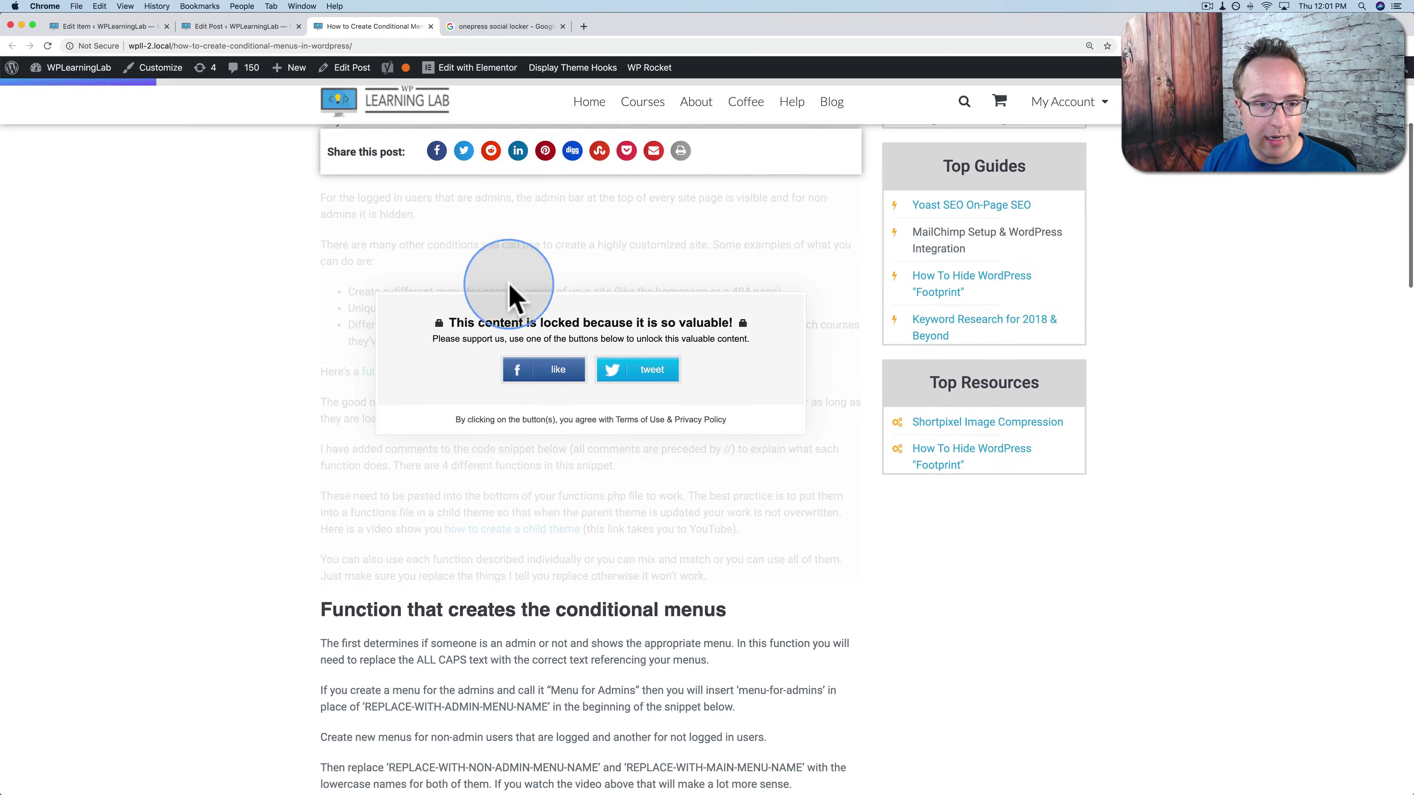
# Set Blog Post Social Lock's Overlap Mode to Full (classic), then view the live post
pyautogui.click(133, 34)
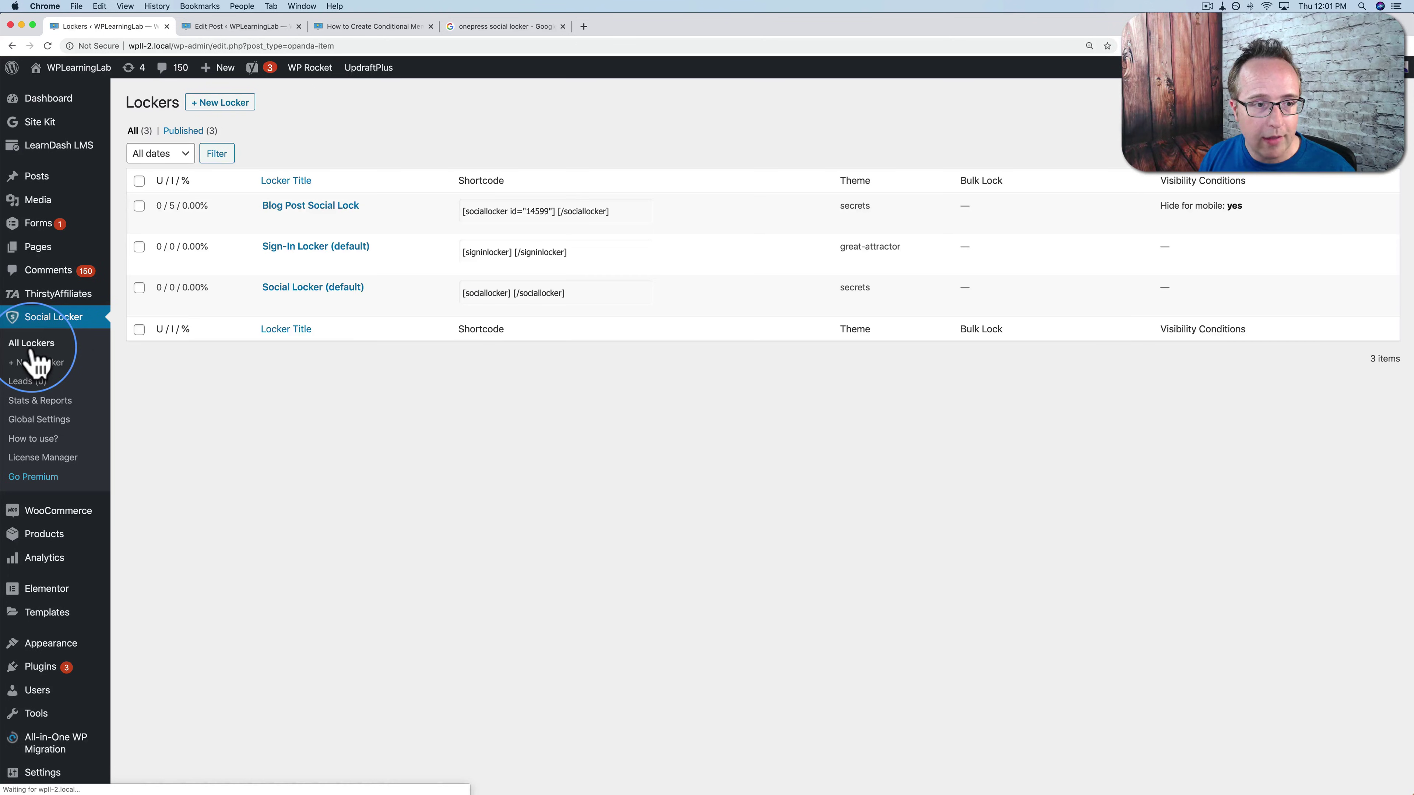
pyautogui.click(265, 207)
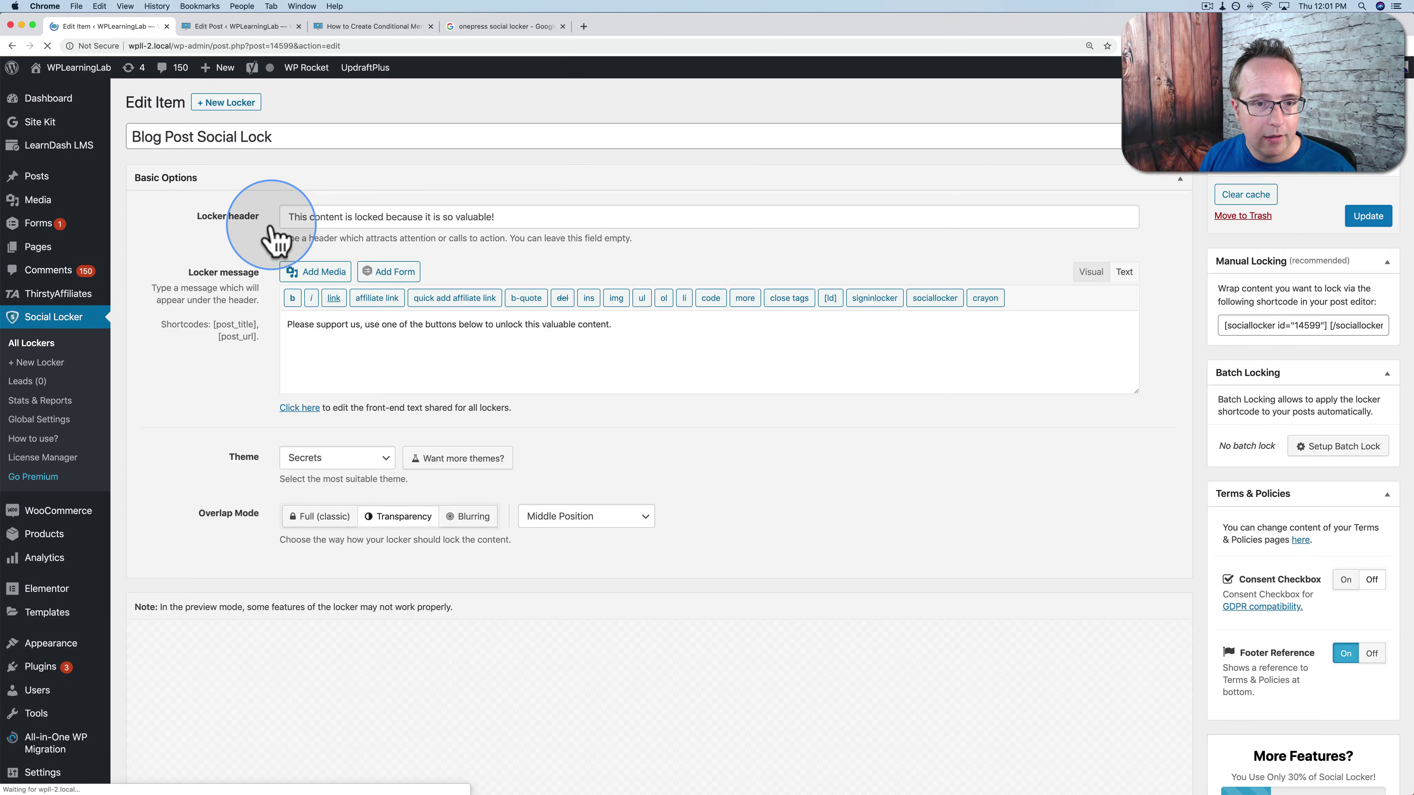
pyautogui.scroll(-2, 190, 394)
pyautogui.click(308, 407)
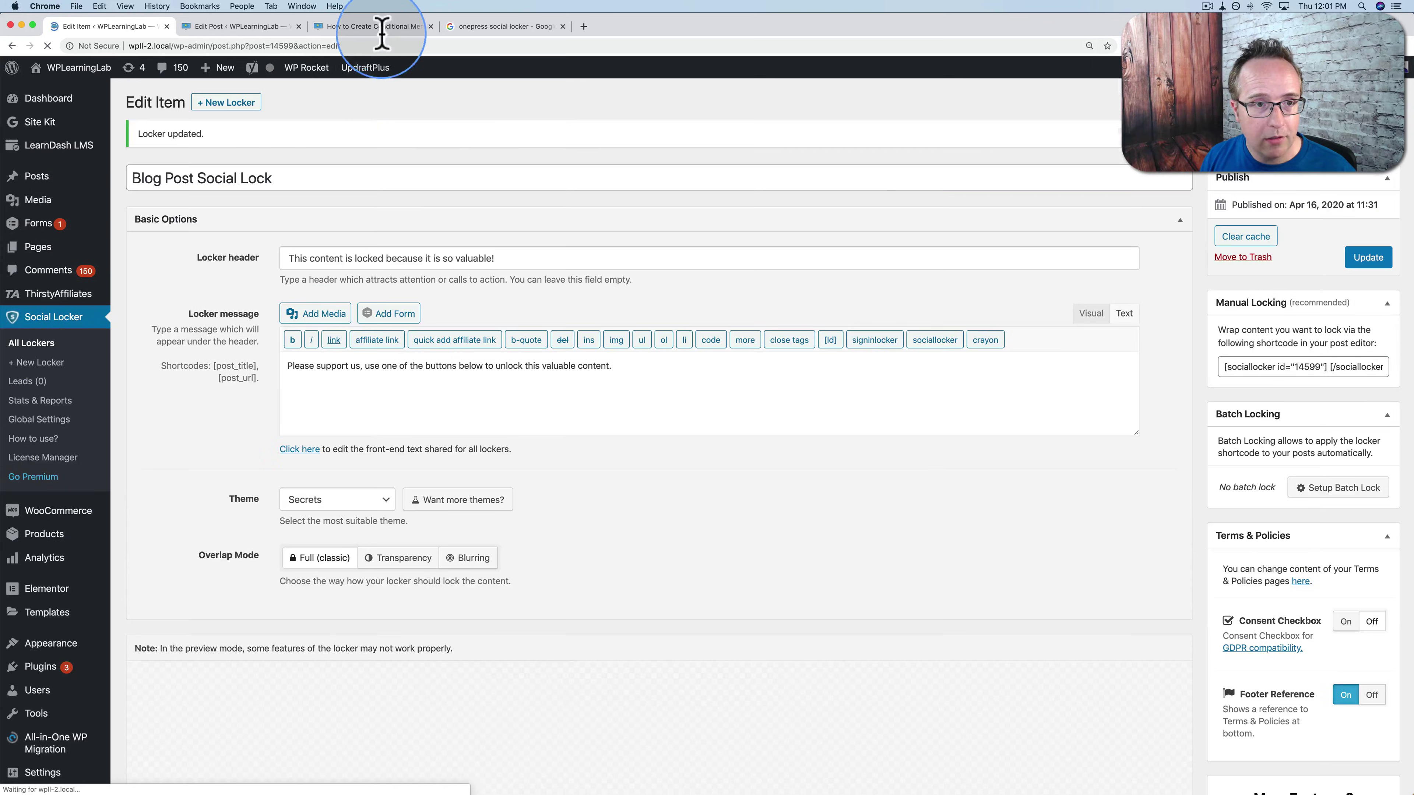
pyautogui.click(374, 27)
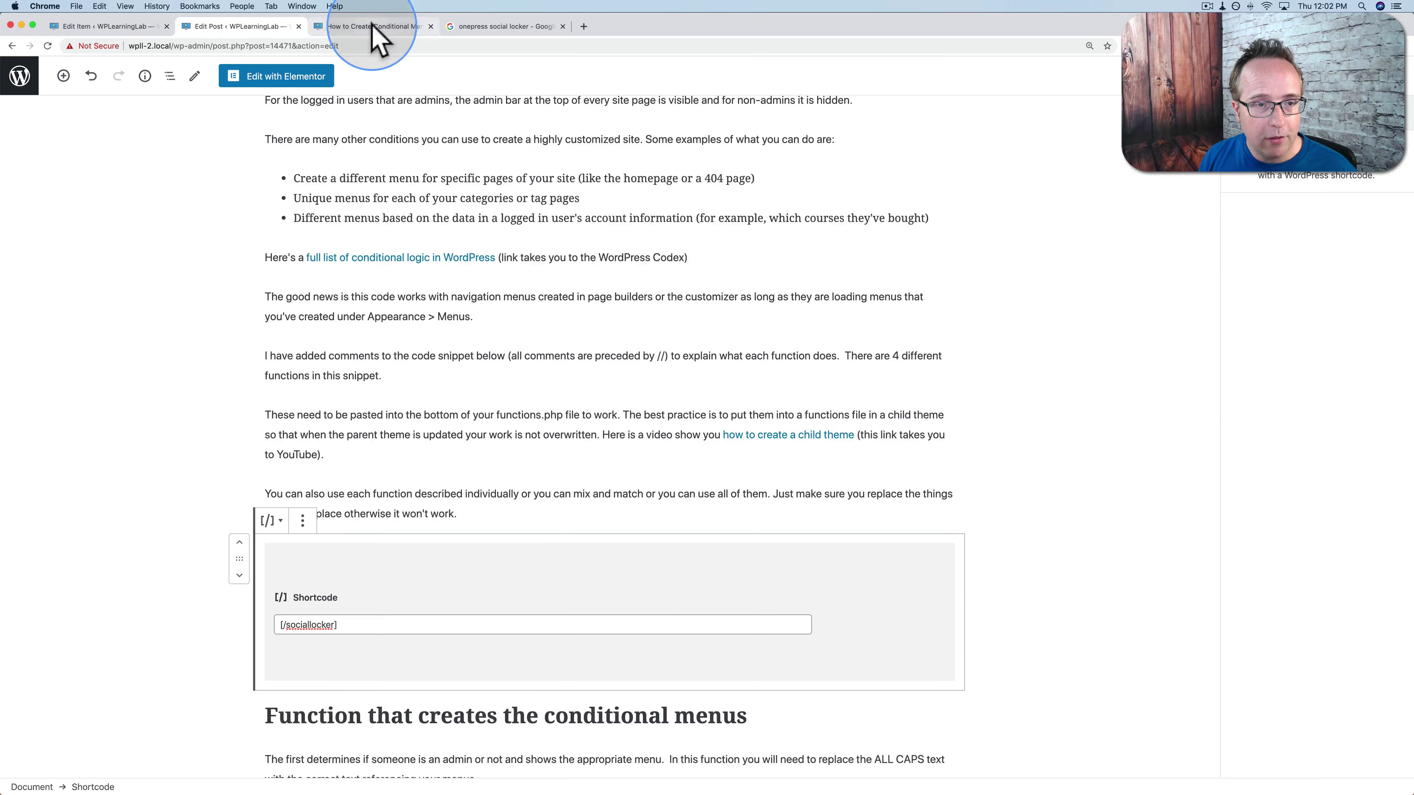
# Scroll past the code snippets on the live post, then return to the editor's closing [/sociallocker] block
pyautogui.click(373, 26)
pyautogui.scroll(-10, 396, 368)
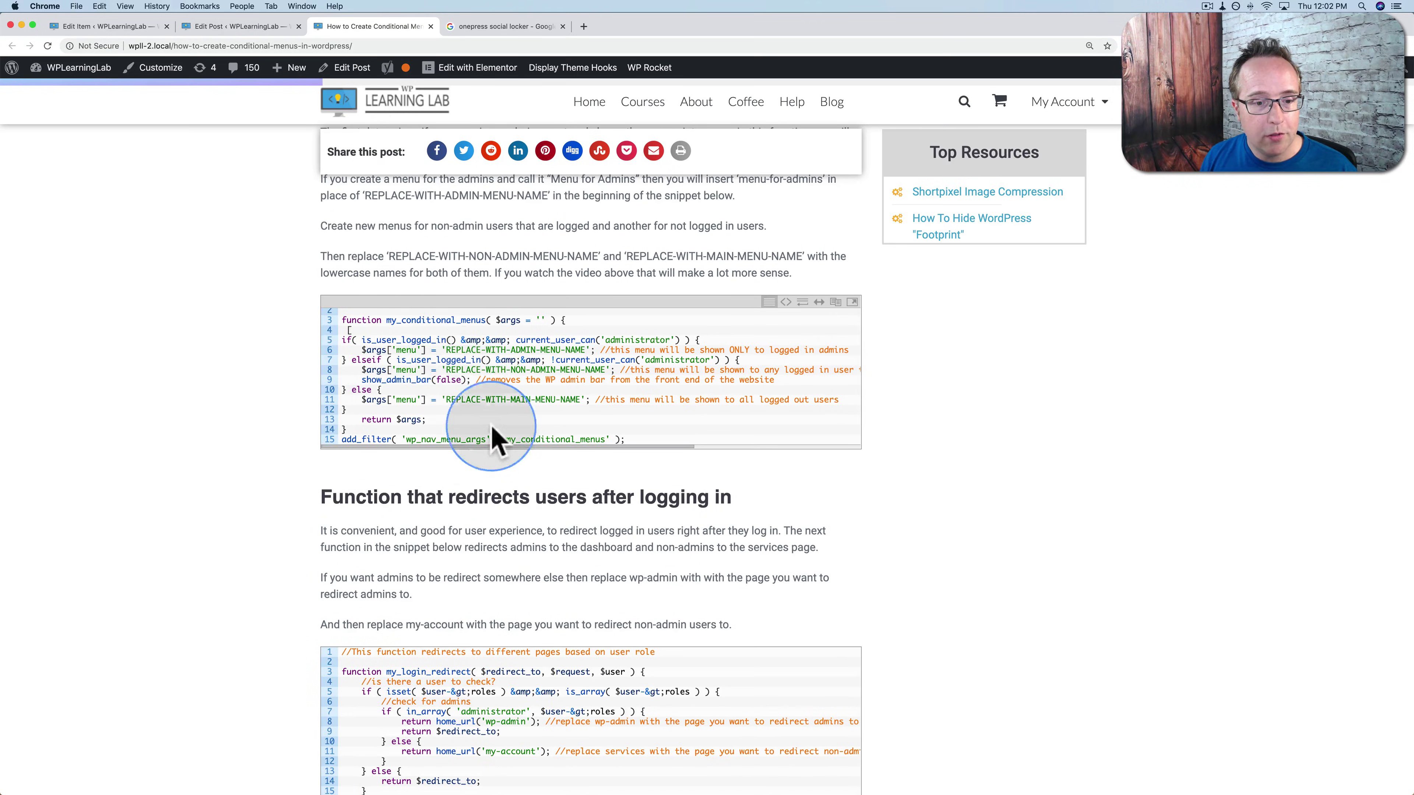
pyautogui.scroll(-5, 451, 608)
pyautogui.scroll(-5, 451, 640)
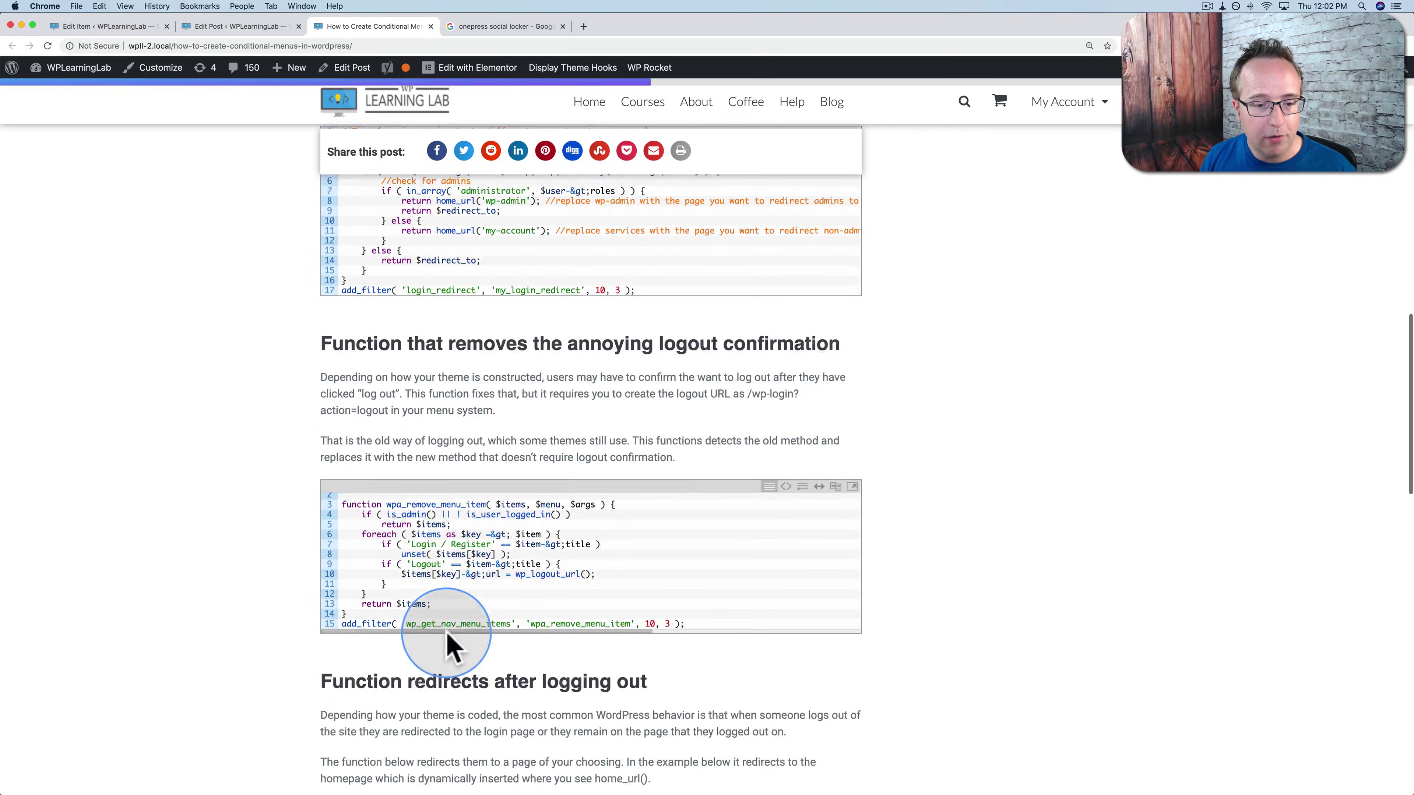
pyautogui.scroll(10, 451, 640)
pyautogui.click(239, 27)
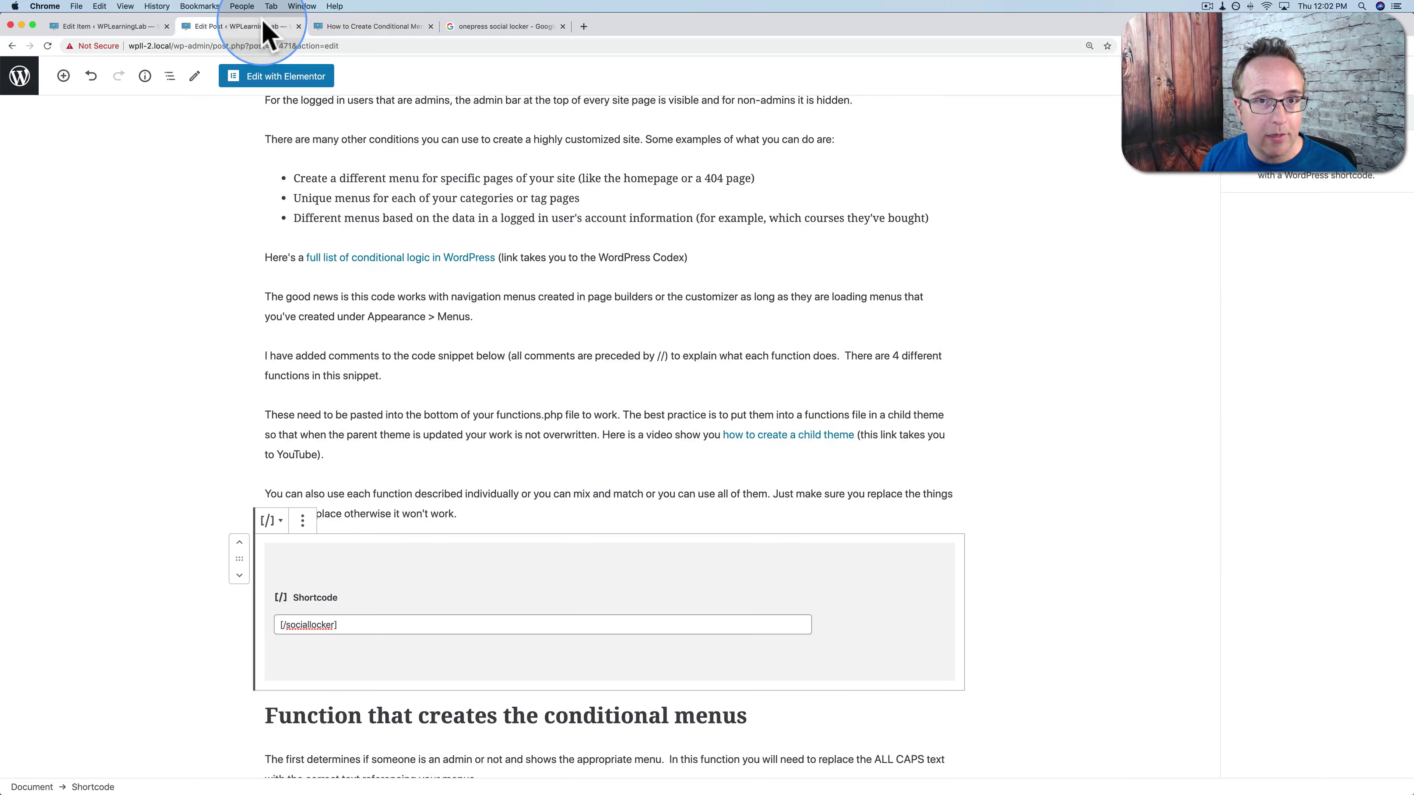
pyautogui.scroll(-3, 328, 368)
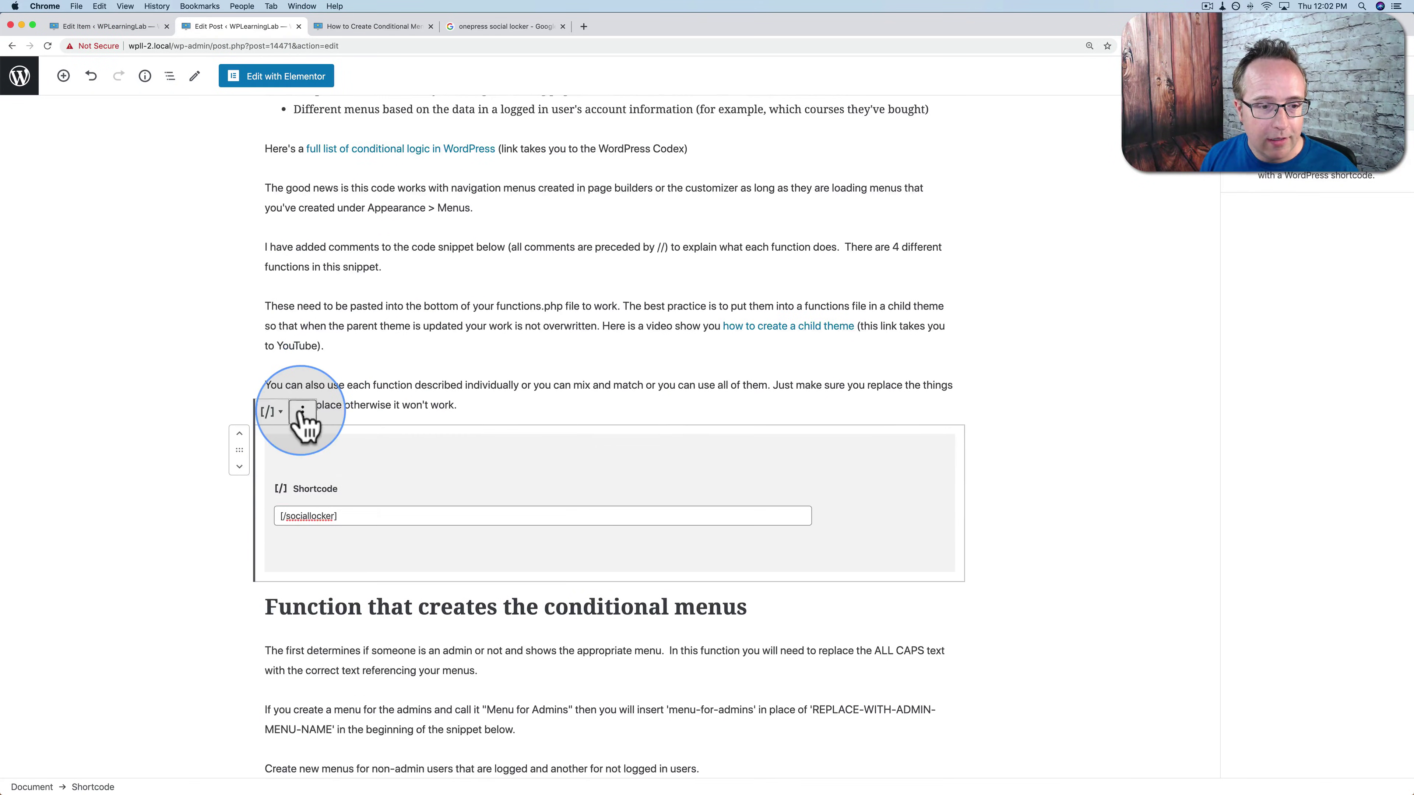
pyautogui.scroll(-4, 490, 473)
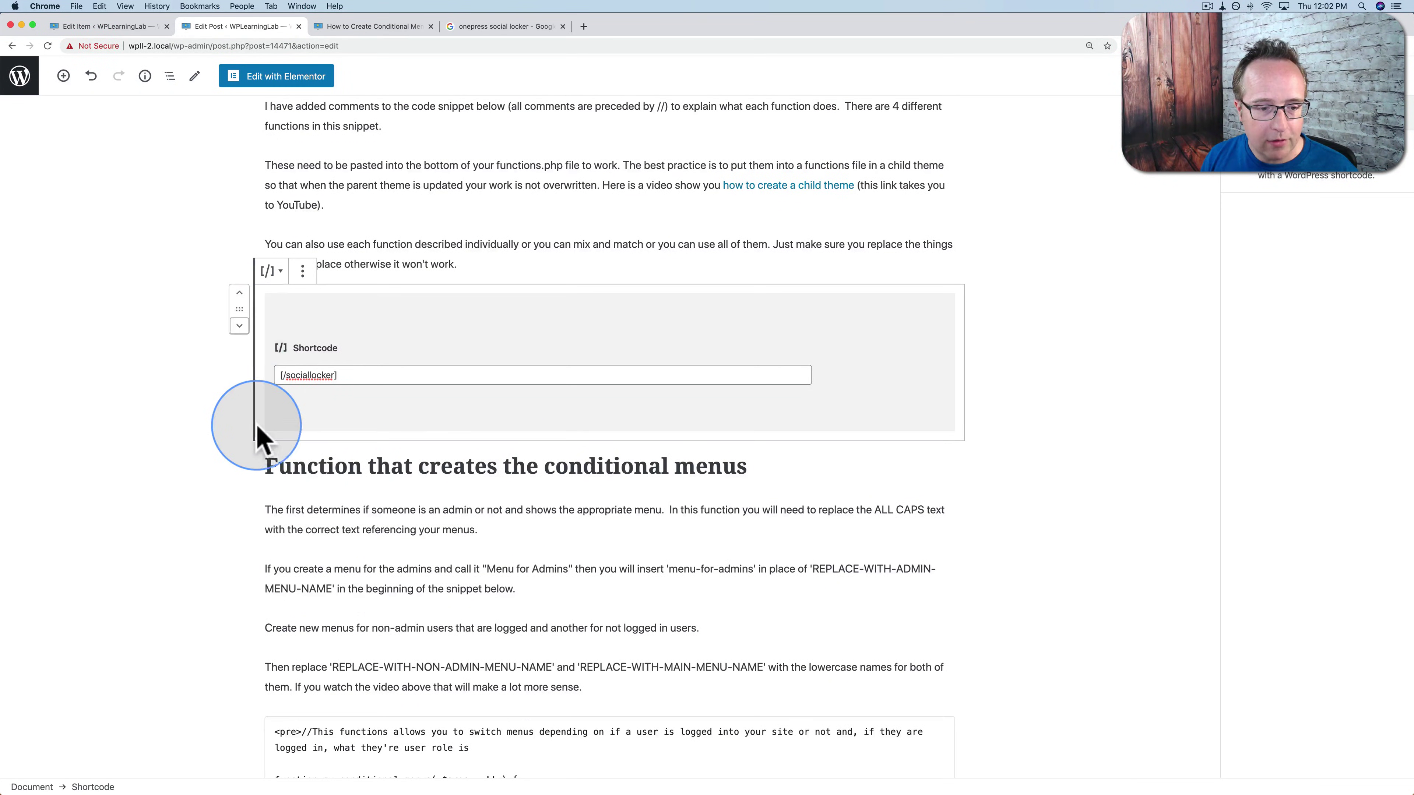
# Move the [/sociallocker] block below the conditional menus code snippet
pyautogui.scroll(-2, 258, 446)
pyautogui.scroll(-1, 261, 446)
pyautogui.moveTo(240, 222); pyautogui.dragTo(250, 640)
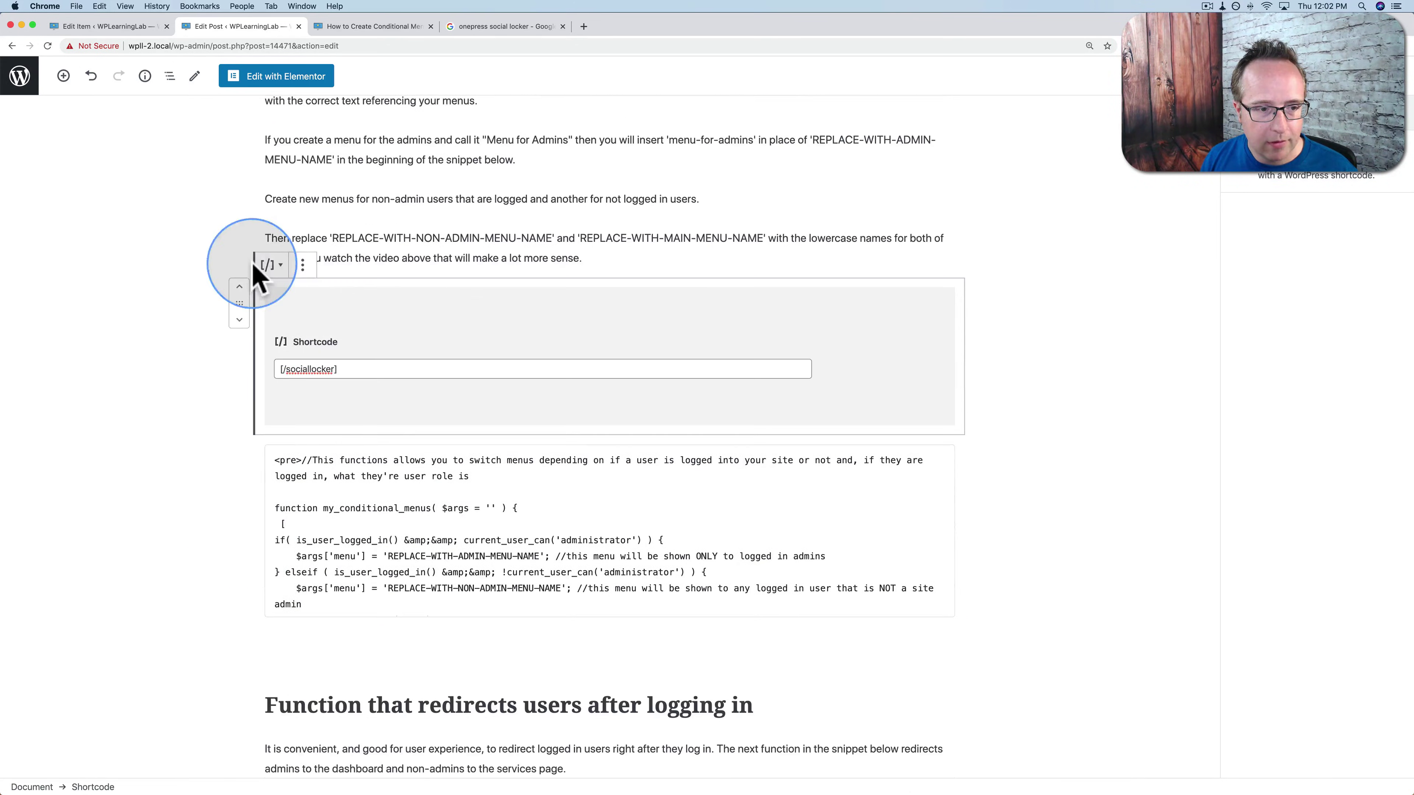
pyautogui.click(240, 317)
# Delete the opening shortcode block near the top of the post
pyautogui.scroll(20, 329, 323)
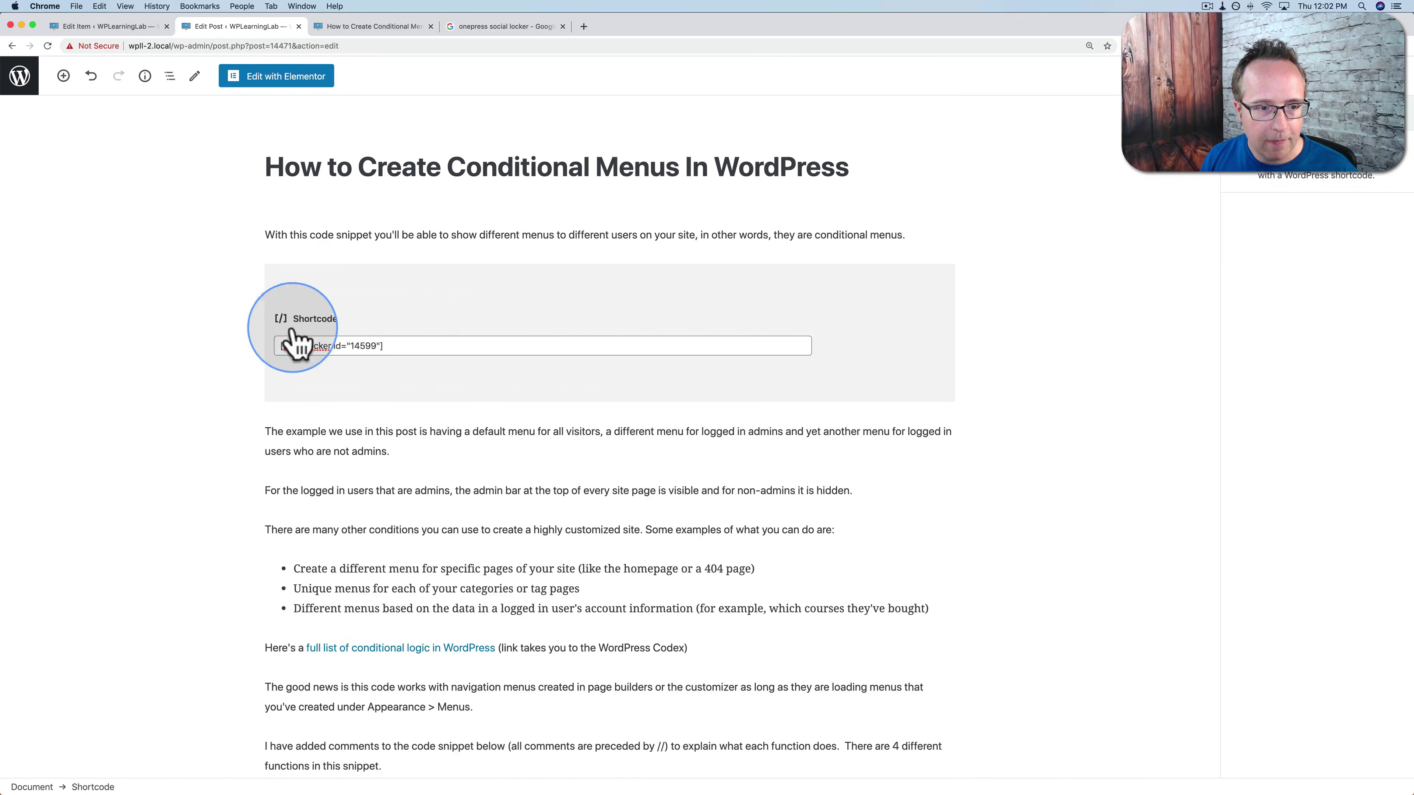
pyautogui.tripleClick(369, 346)
pyautogui.press('BackSpace')
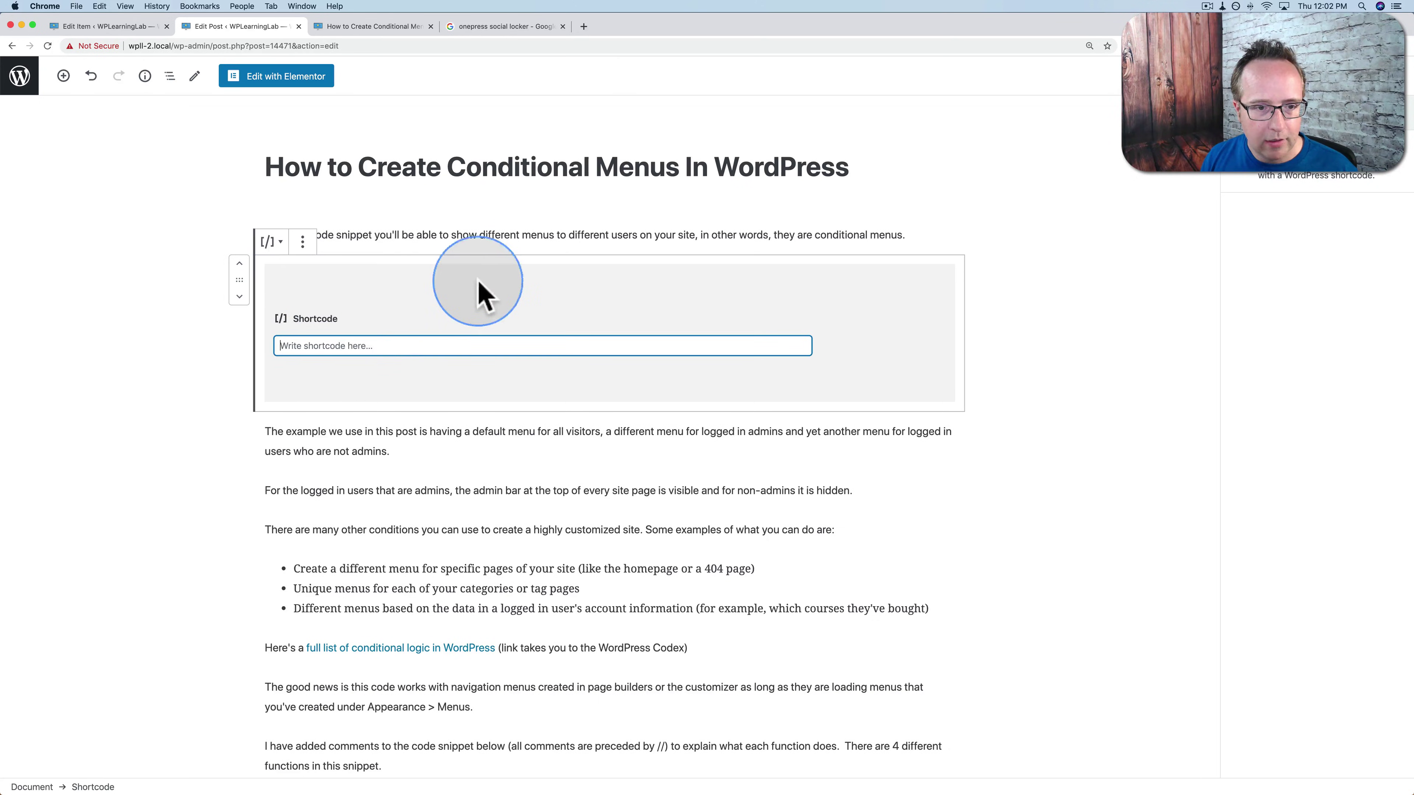
pyautogui.click(302, 241)
pyautogui.click(372, 443)
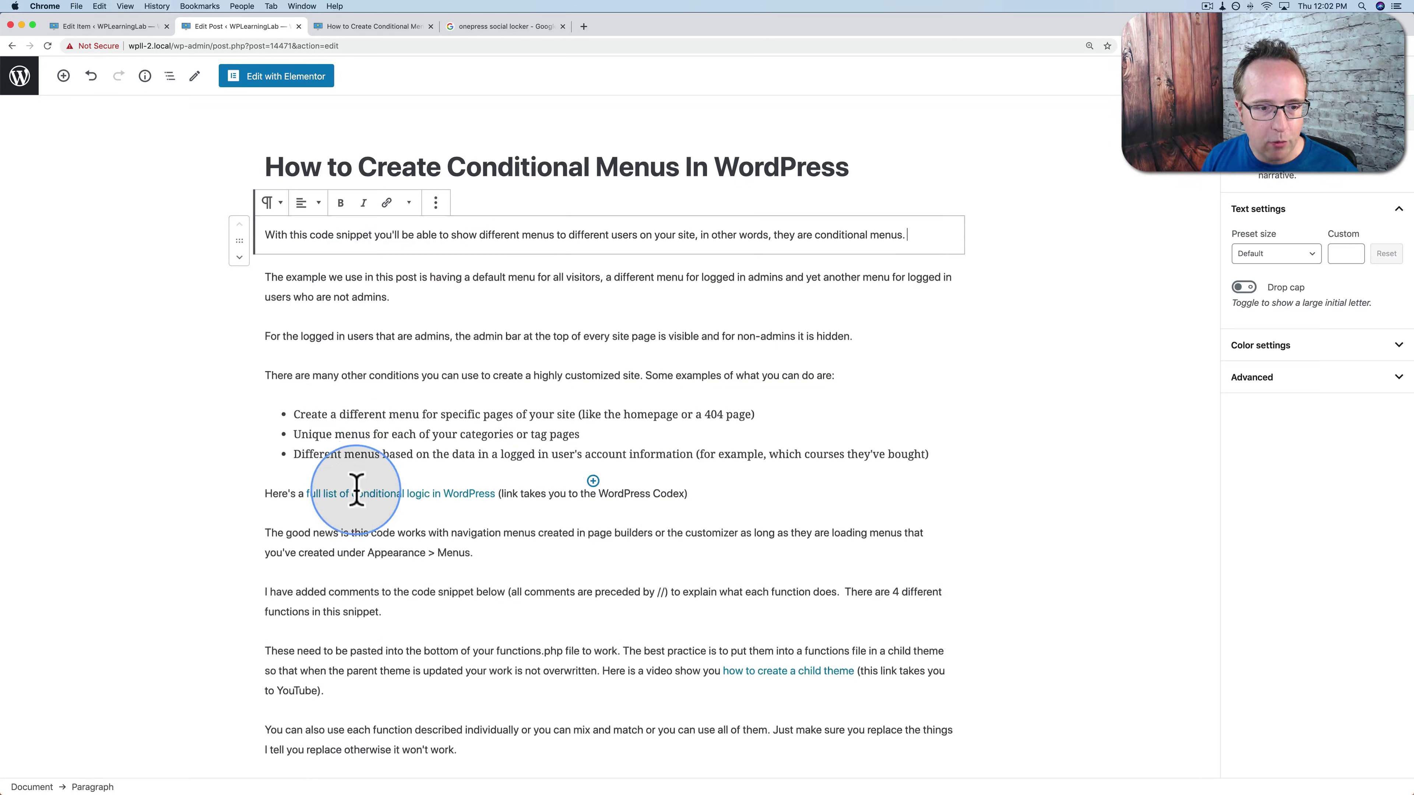
# Insert a Shortcode block directly above the conditional menus code snippet
pyautogui.scroll(-15, 357, 487)
pyautogui.scroll(-5, 356, 488)
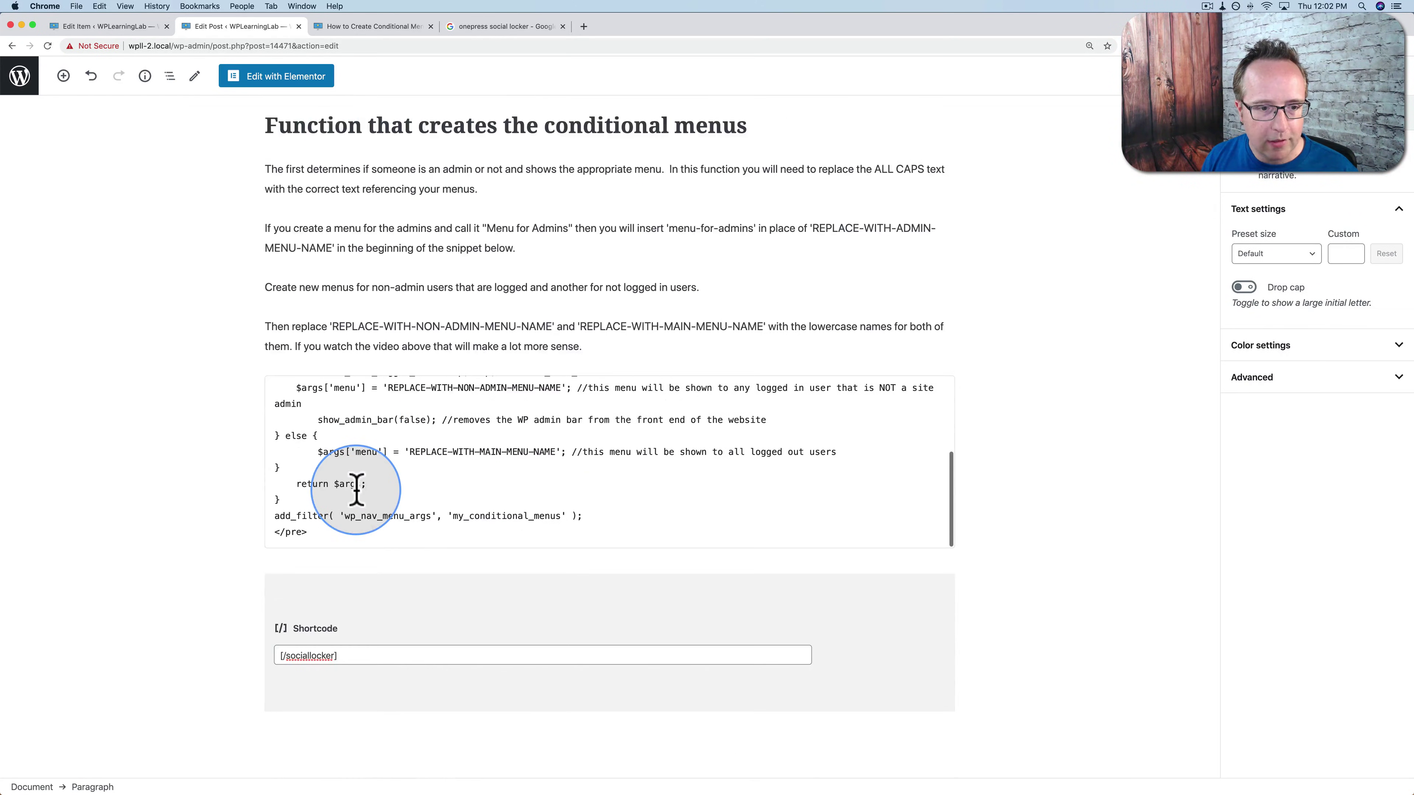
pyautogui.click(592, 364)
pyautogui.click(598, 497)
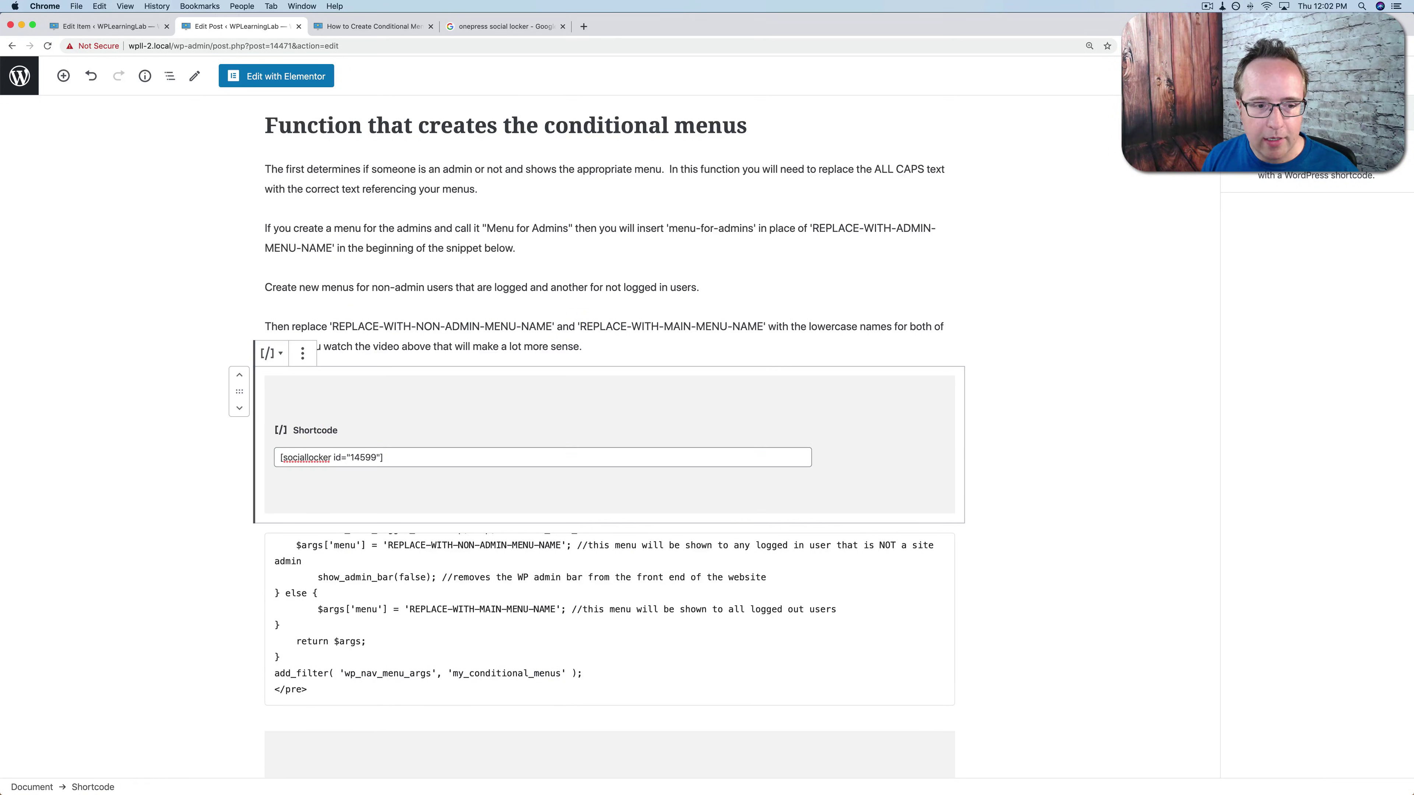
# Scroll the live post to confirm only the conditional-menus snippet sits behind the locker
pyautogui.click(367, 33)
pyautogui.scroll(10, 457, 373)
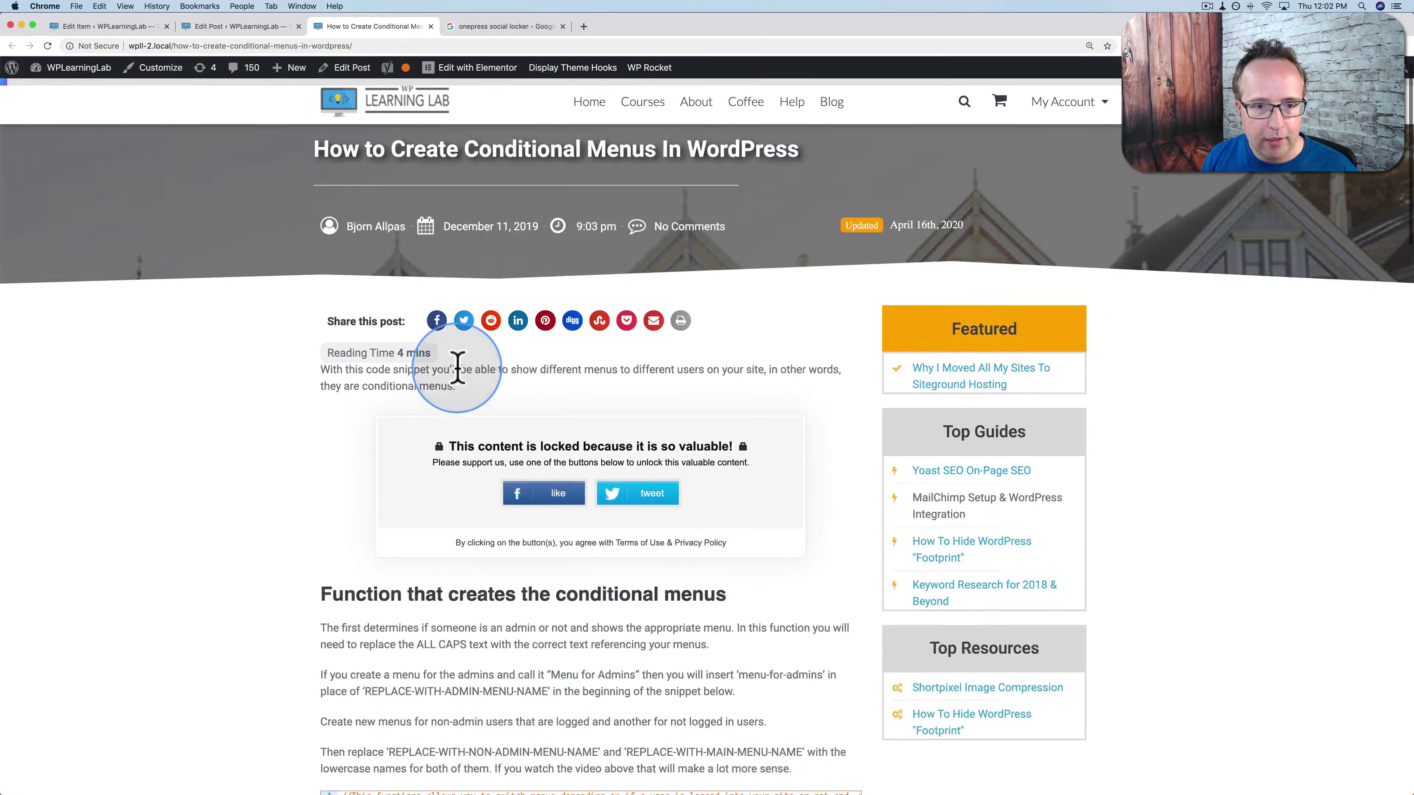
pyautogui.scroll(-8, 457, 373)
pyautogui.moveTo(306, 357); pyautogui.dragTo(584, 482)
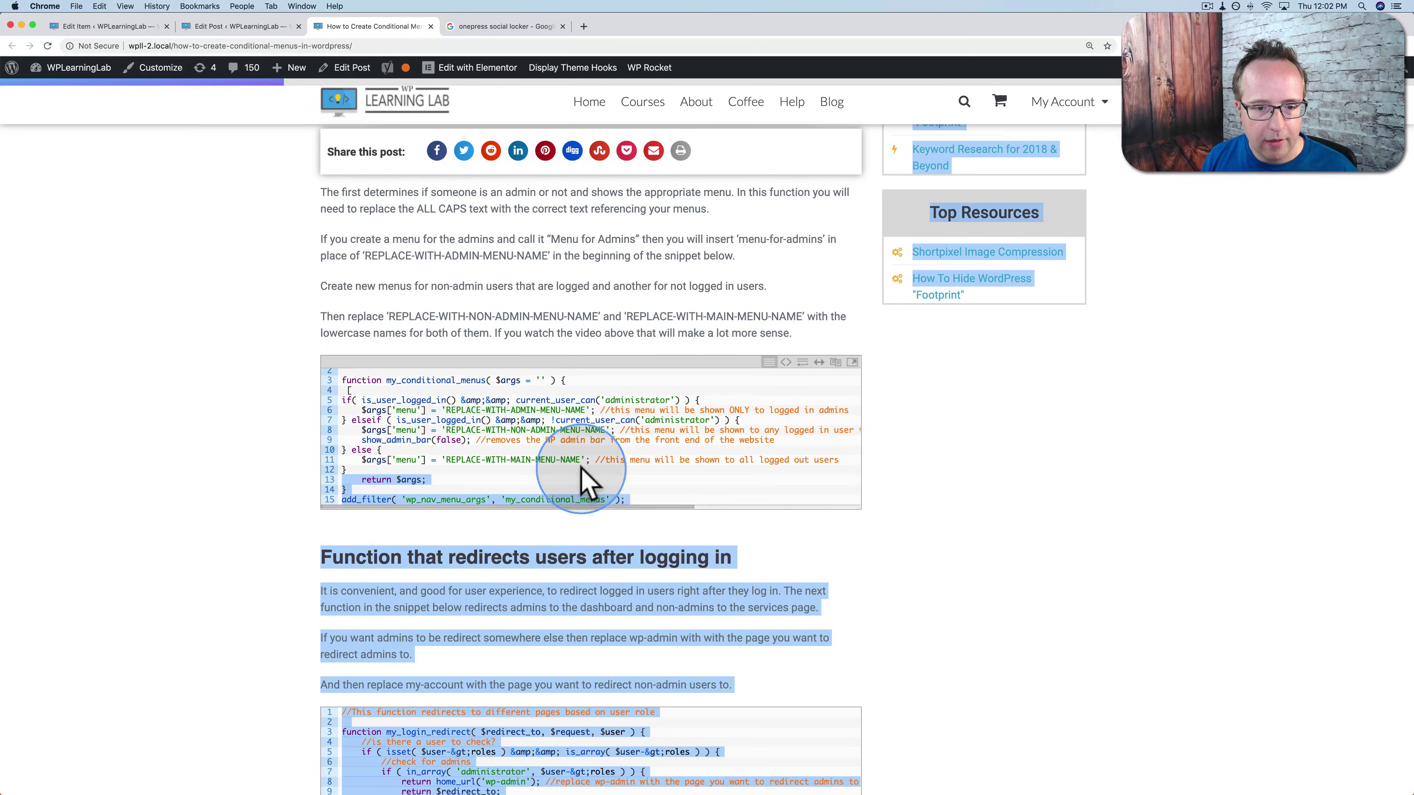
pyautogui.click(868, 521)
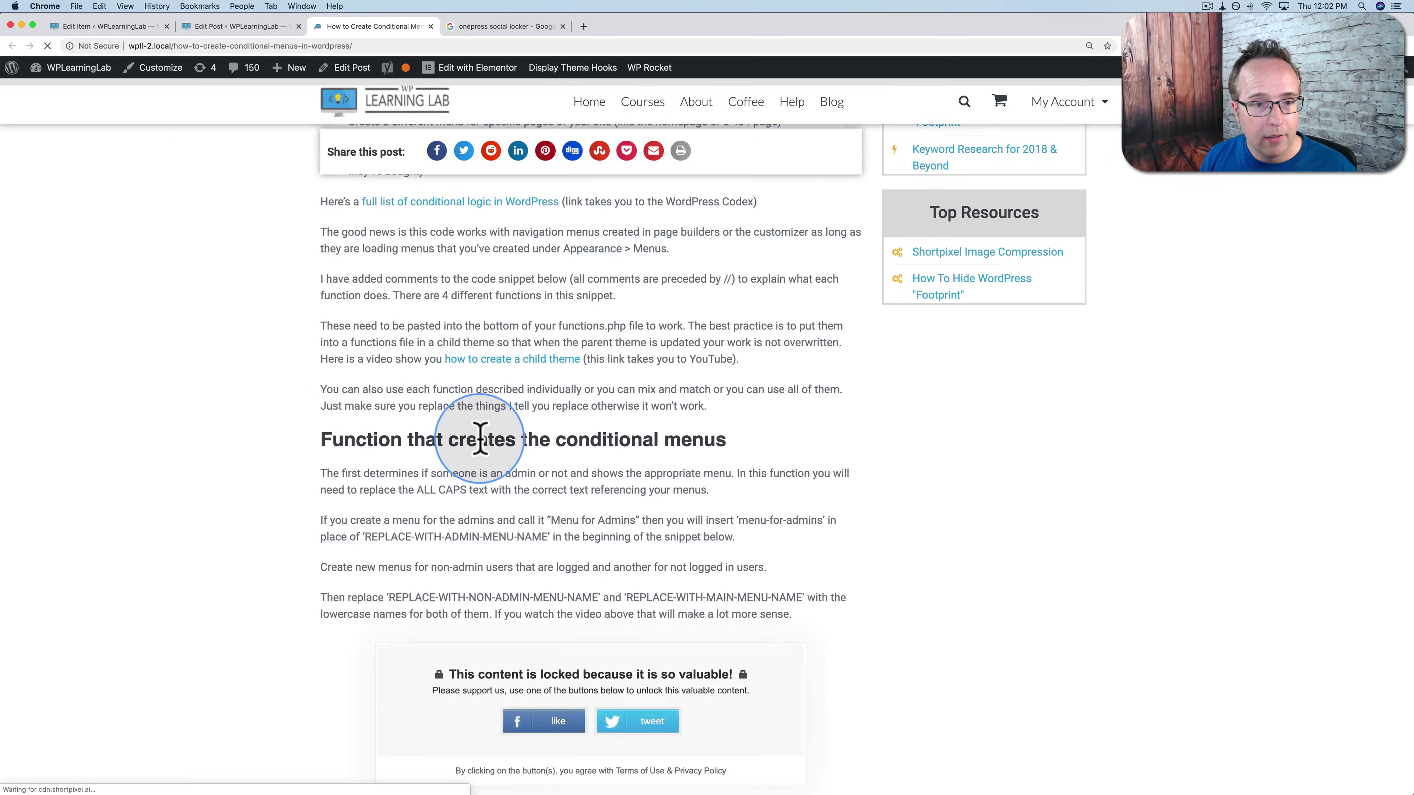
pyautogui.scroll(-3, 456, 422)
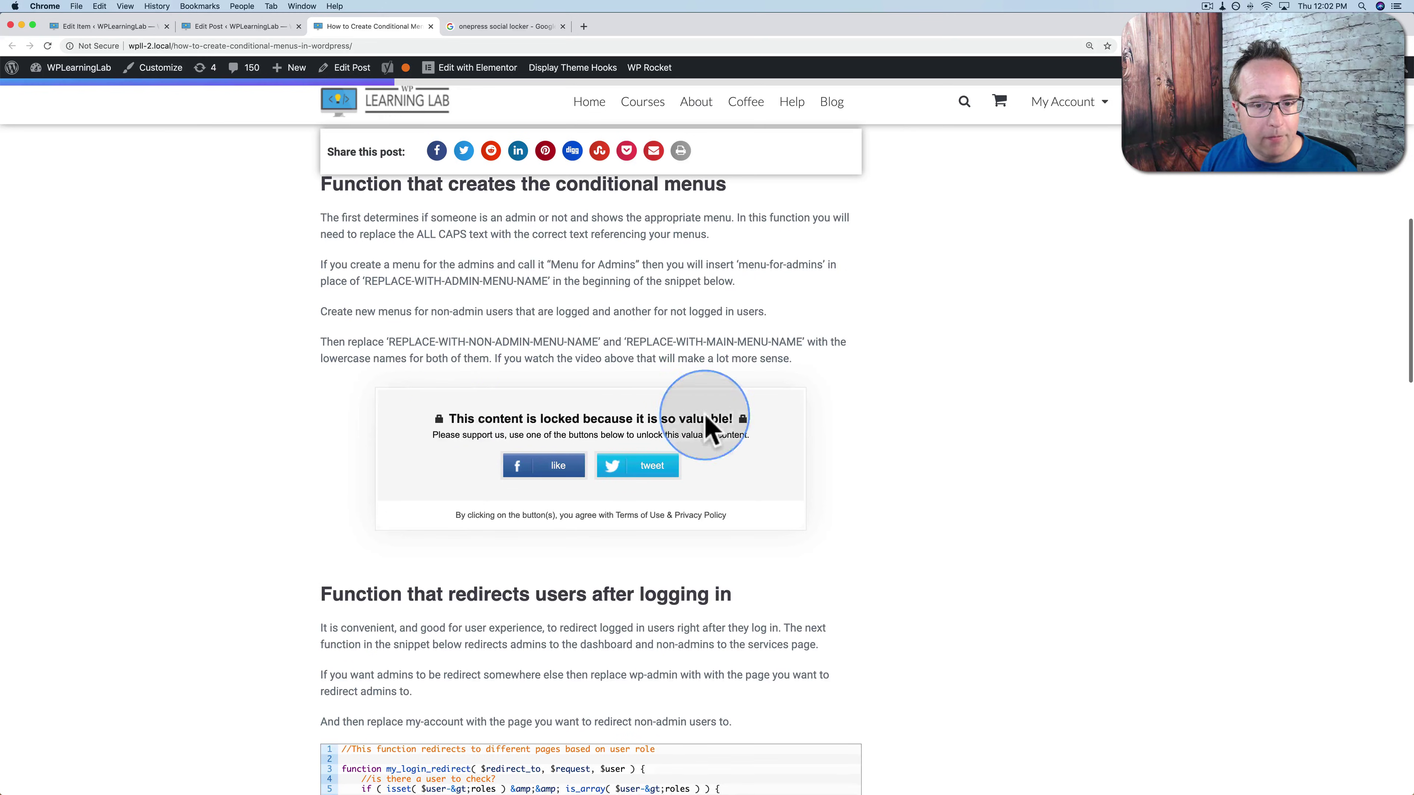
pyautogui.moveTo(451, 419); pyautogui.dragTo(717, 427)
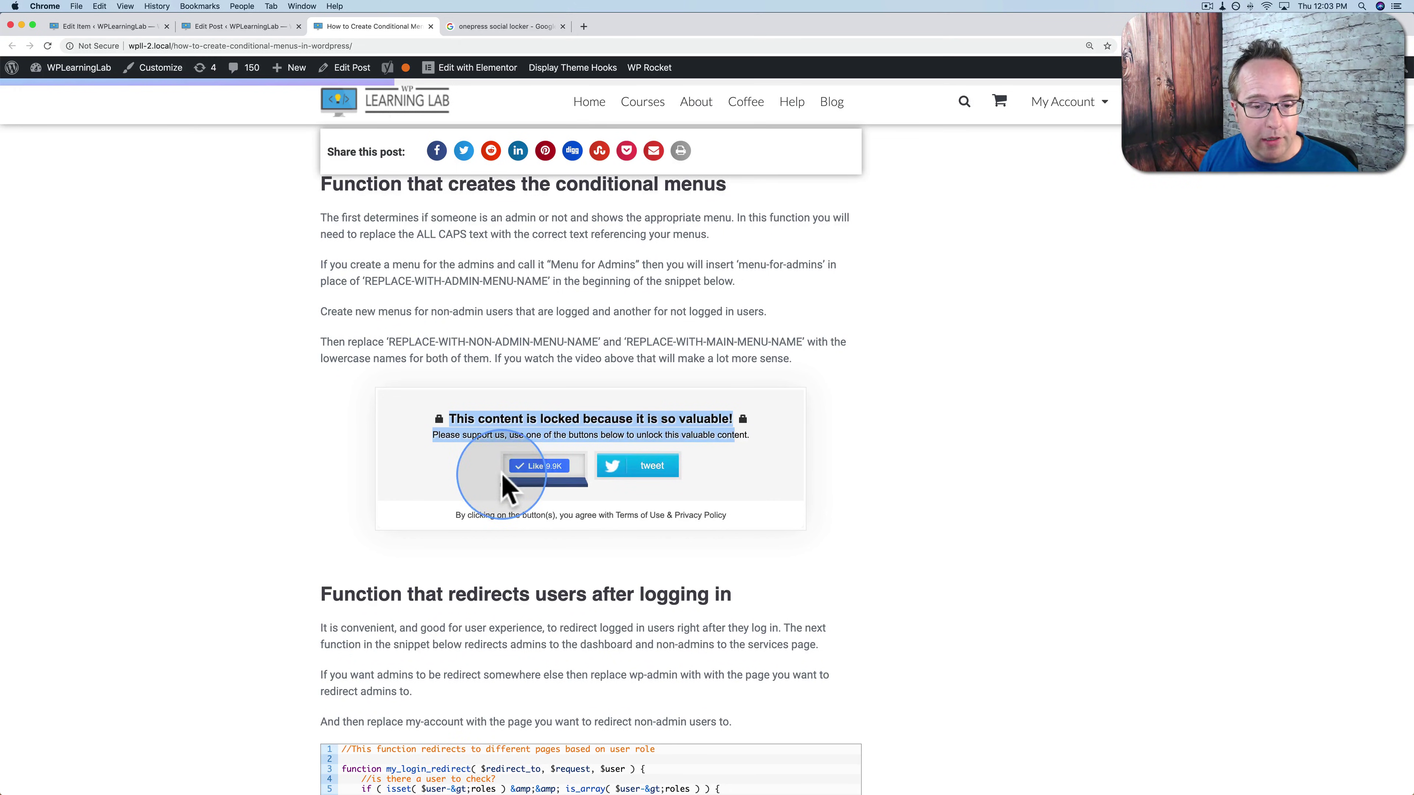
pyautogui.scroll(-10, 504, 489)
pyautogui.scroll(2, 511, 505)
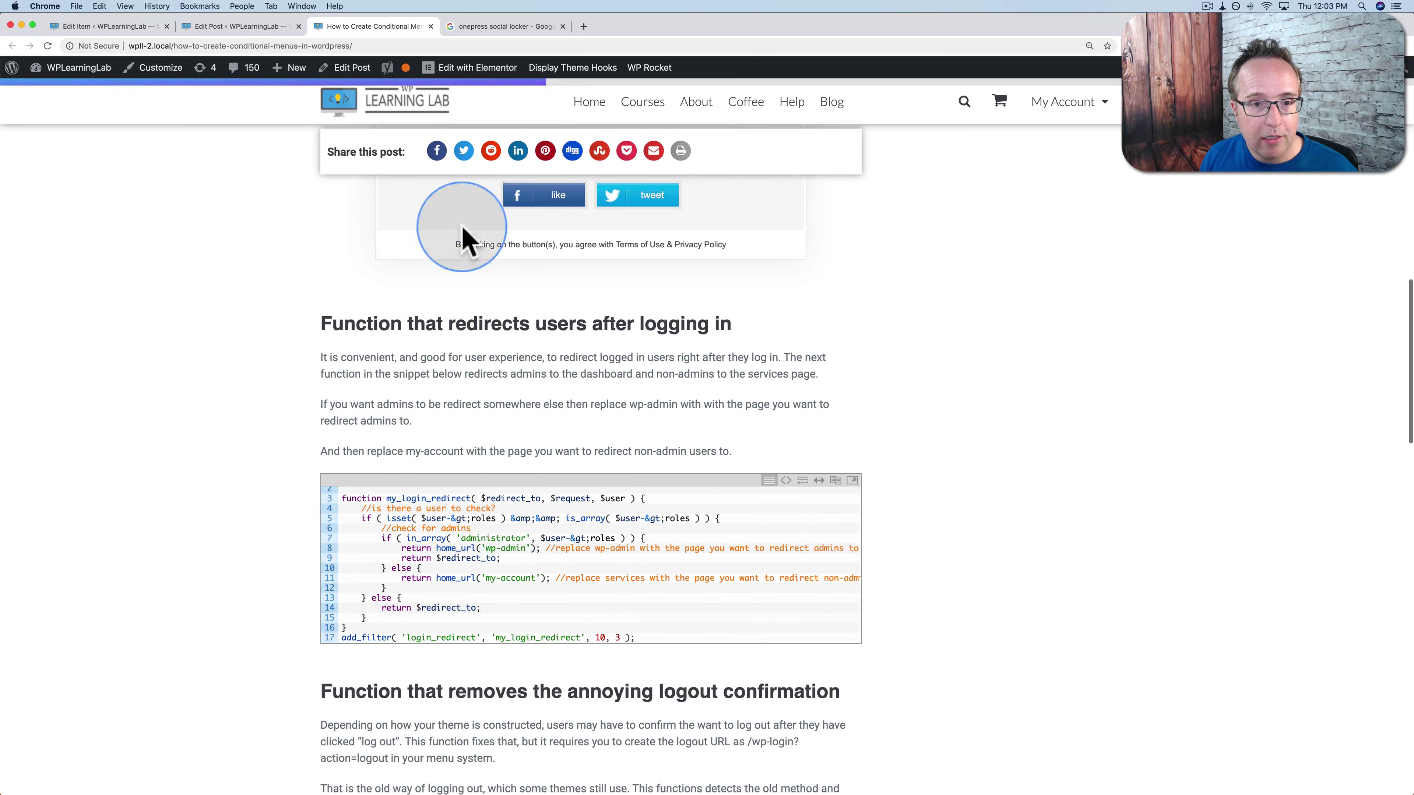
# Add a Shortcode block with the opening sociallocker shortcode above the login-redirect code
pyautogui.click(245, 40)
pyautogui.scroll(-5, 341, 334)
pyautogui.click(381, 278)
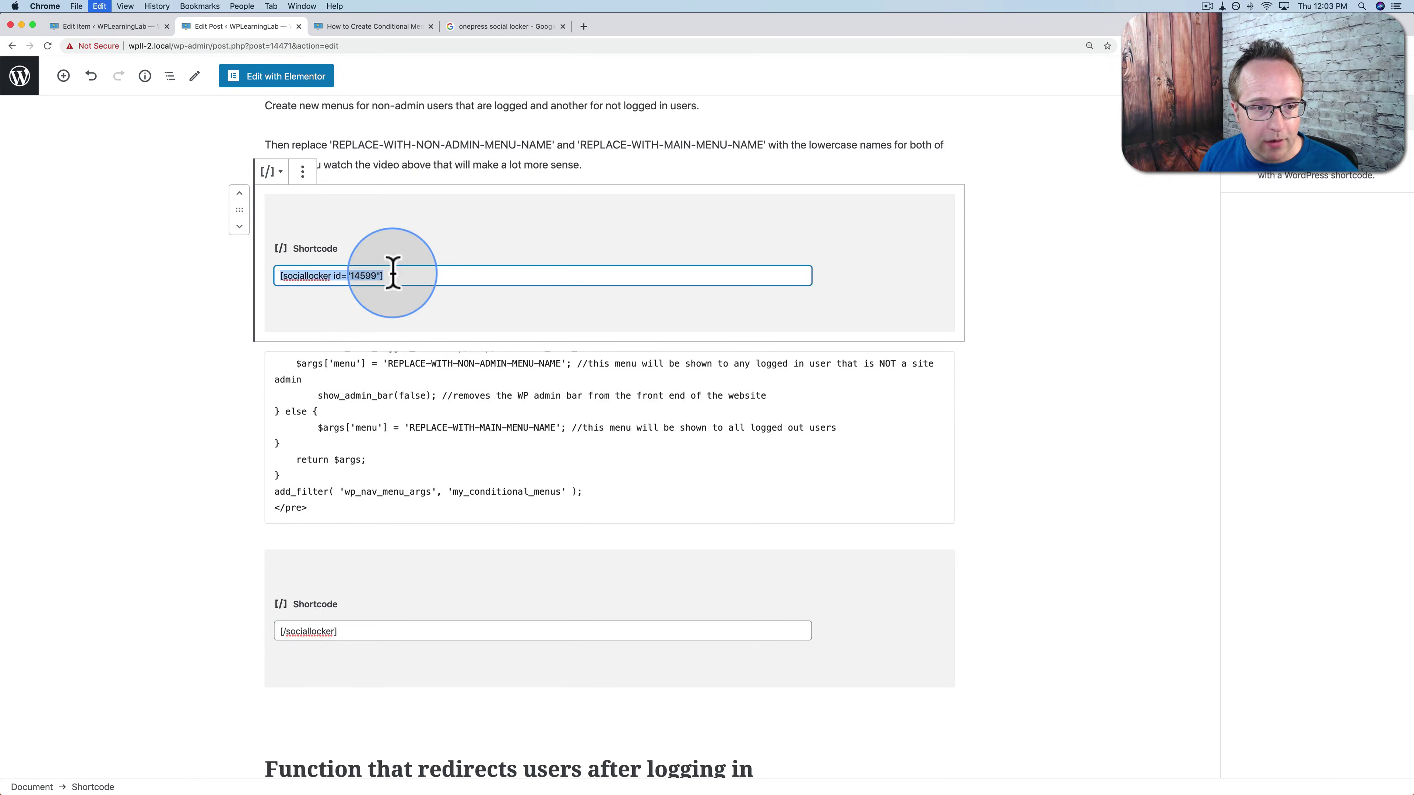
pyautogui.scroll(-10, 410, 340)
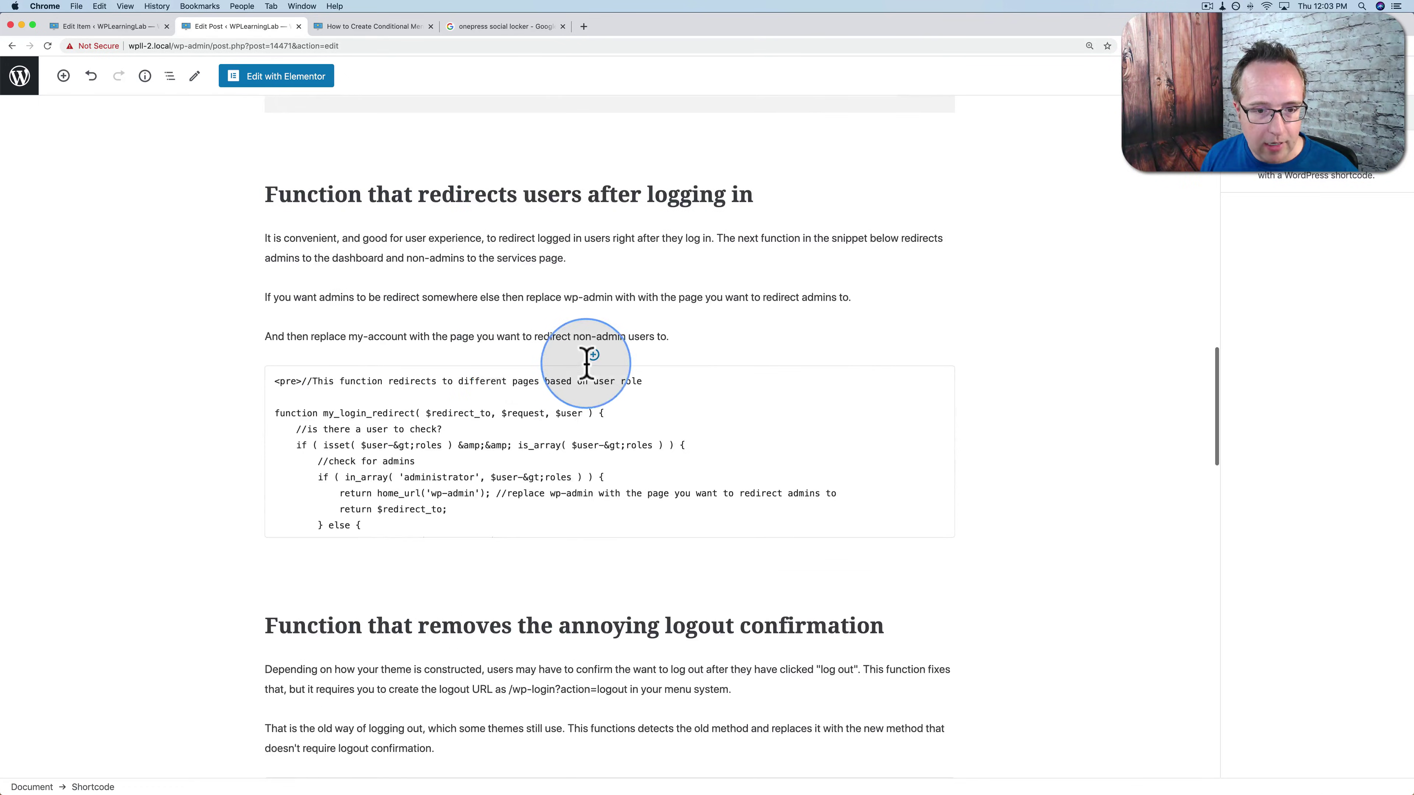
pyautogui.click(595, 465)
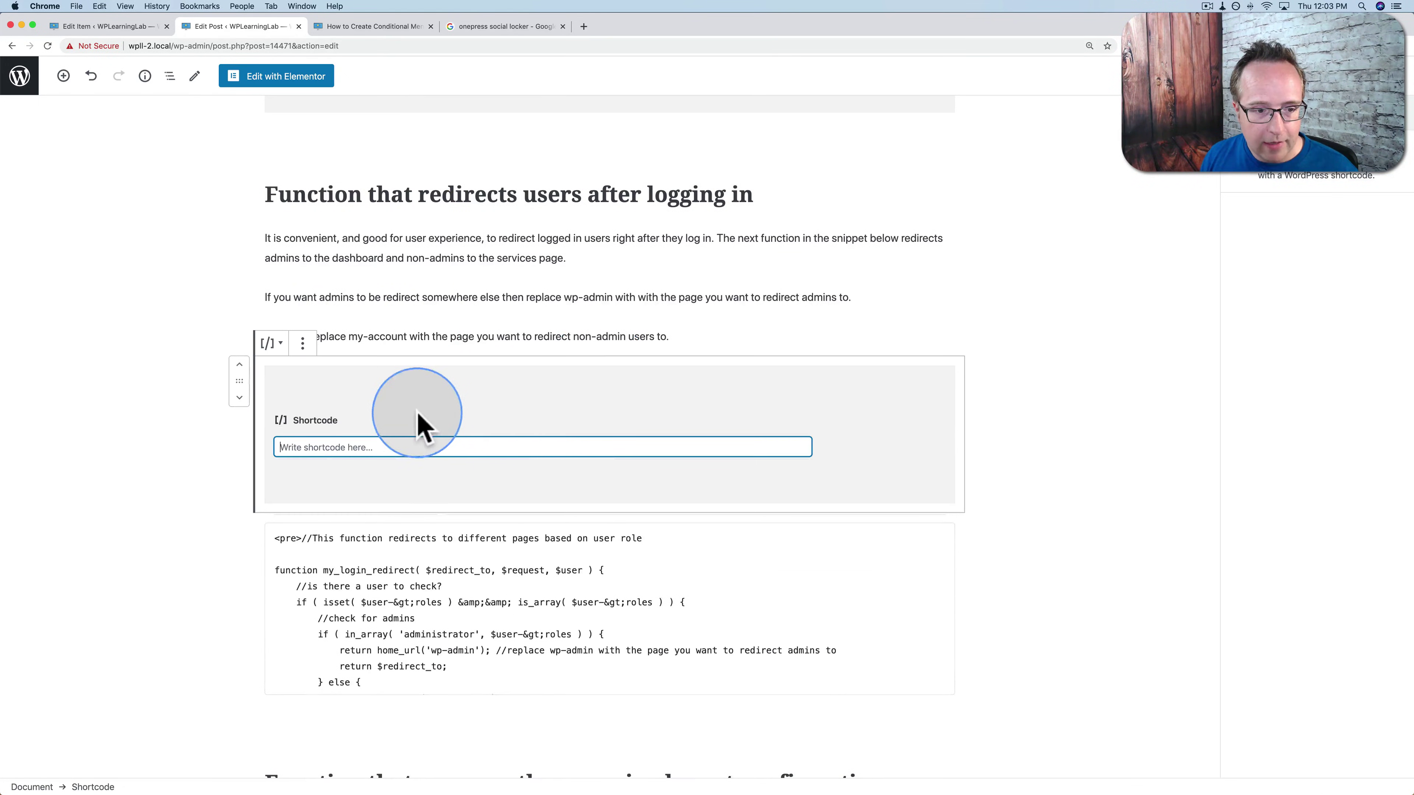
pyautogui.click(372, 449)
pyautogui.write('[sociallocker id="1459"]')
# Add a [/sociallocker] Shortcode block after the login-redirect code and save the post
pyautogui.scroll(5, 372, 449)
pyautogui.tripleClick(373, 316)
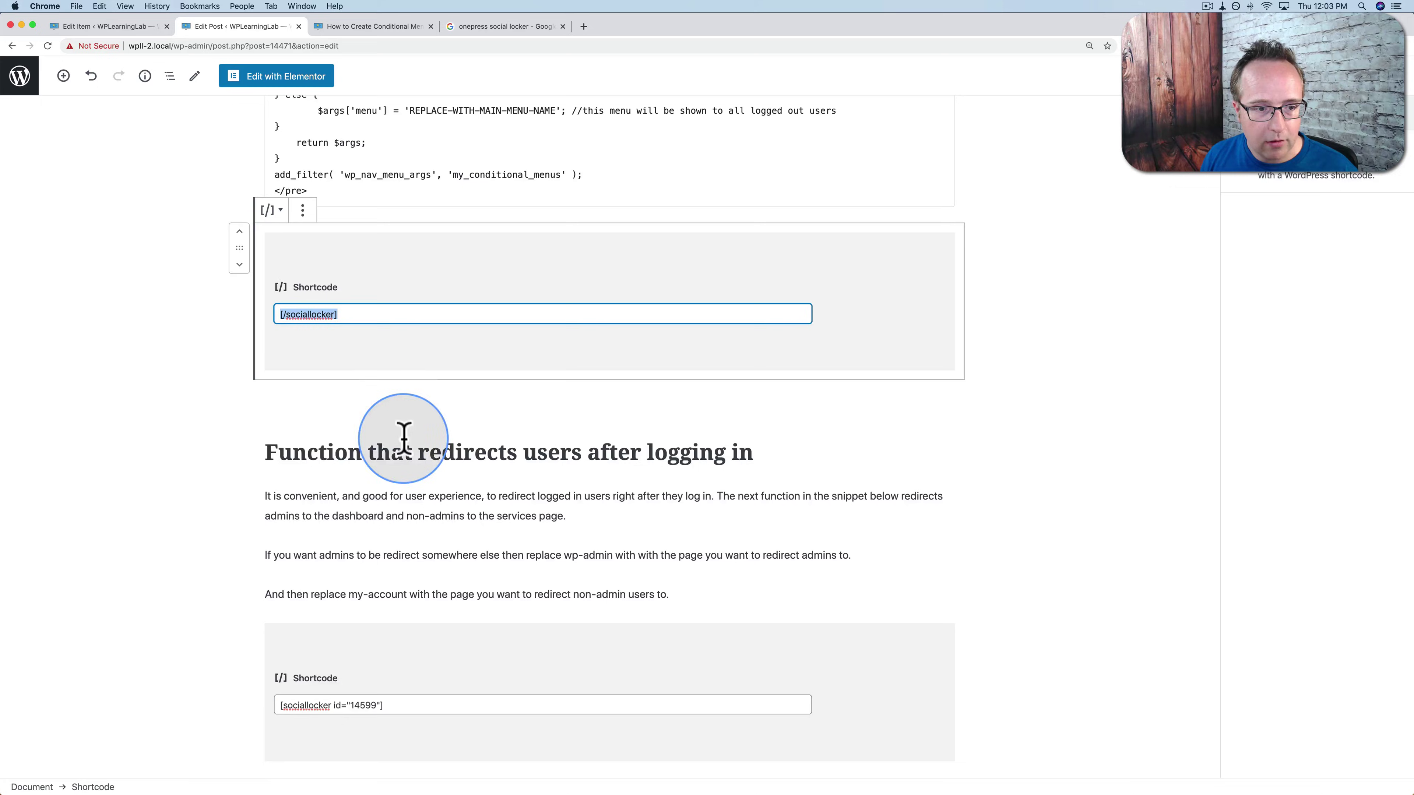
pyautogui.scroll(-5, 401, 436)
pyautogui.scroll(-6, 405, 451)
pyautogui.click(575, 398)
pyautogui.scroll(-5, 594, 410)
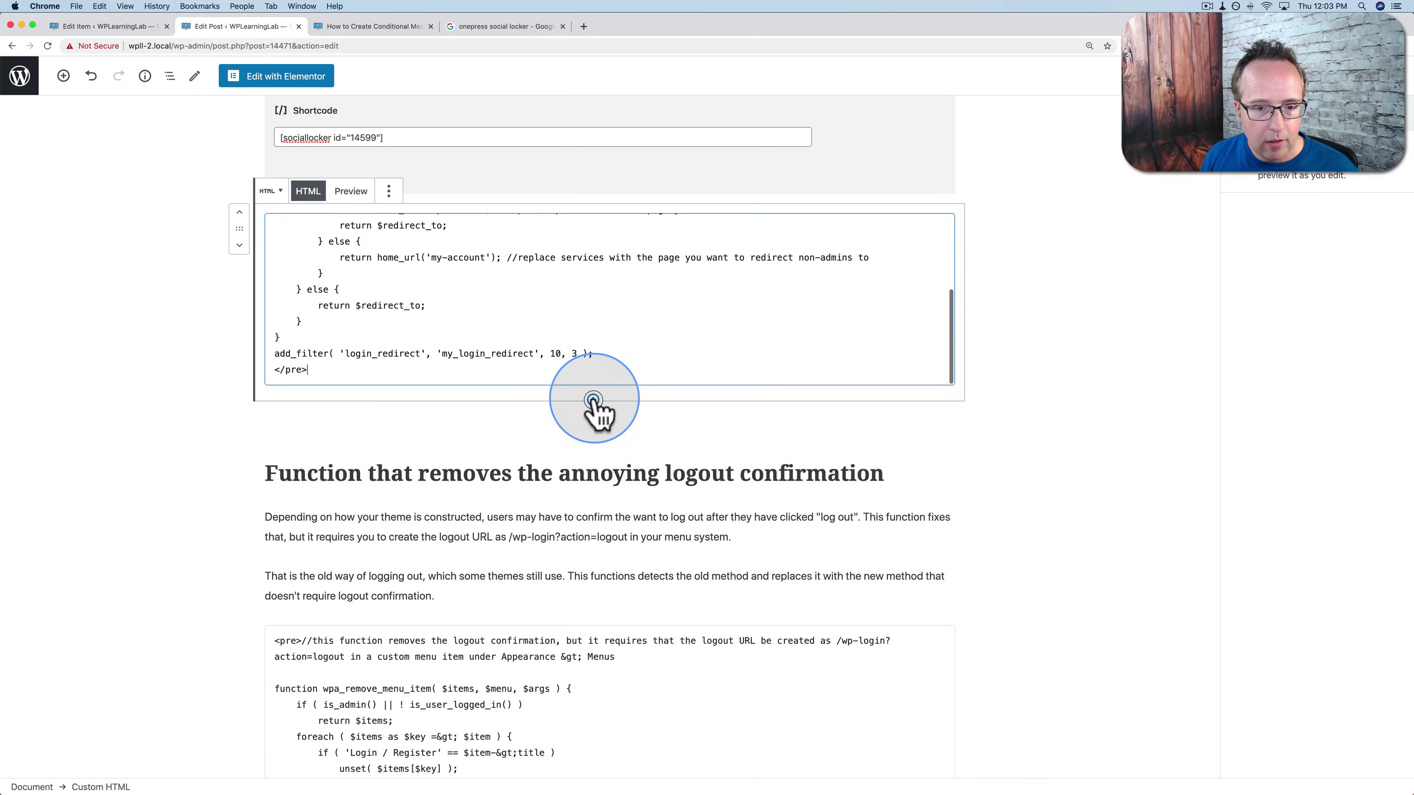
pyautogui.click(593, 400)
pyautogui.click(595, 530)
pyautogui.write('[/sociallocker]')
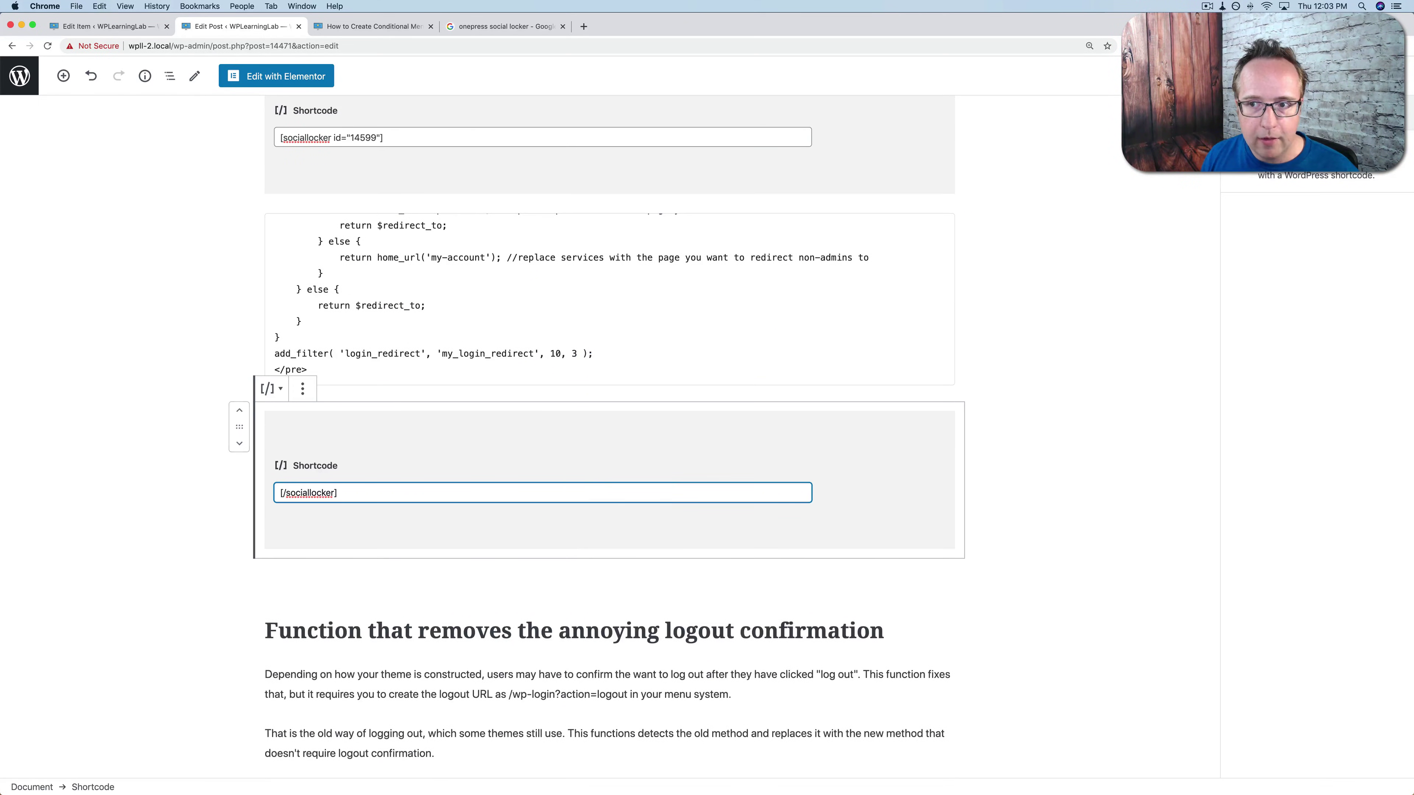
pyautogui.press('super+s')
pyautogui.click(378, 28)
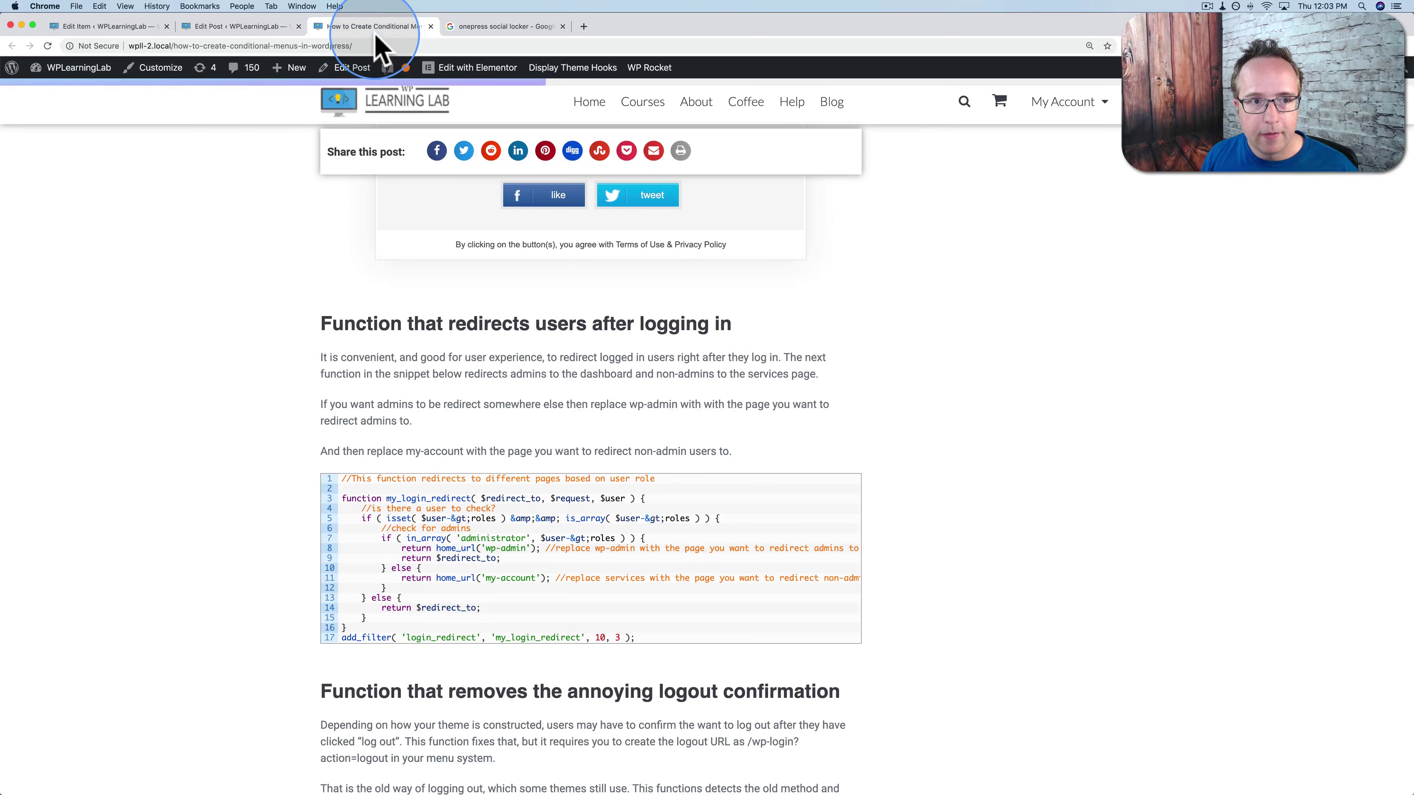
pyautogui.scroll(-4, 221, 429)
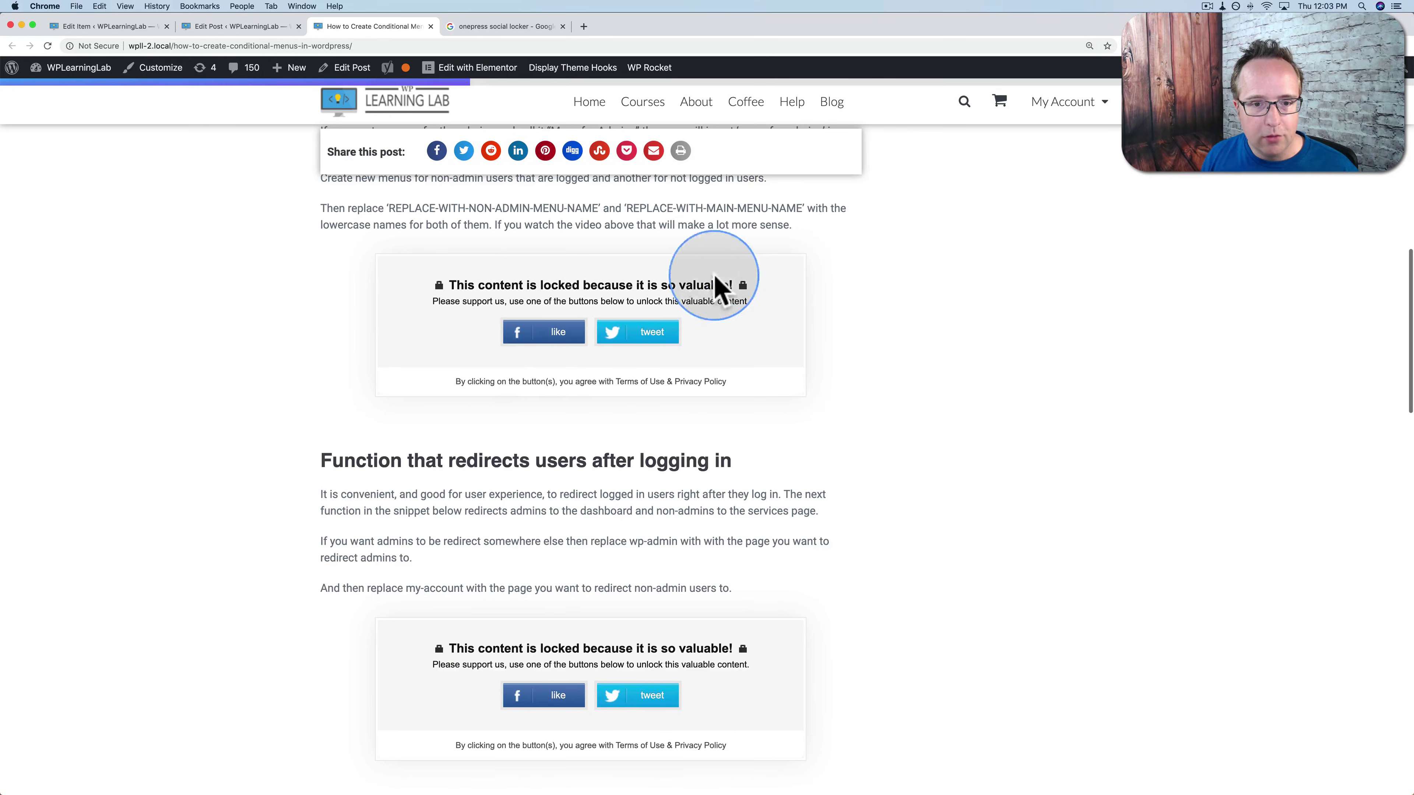
pyautogui.scroll(-5, 553, 380)
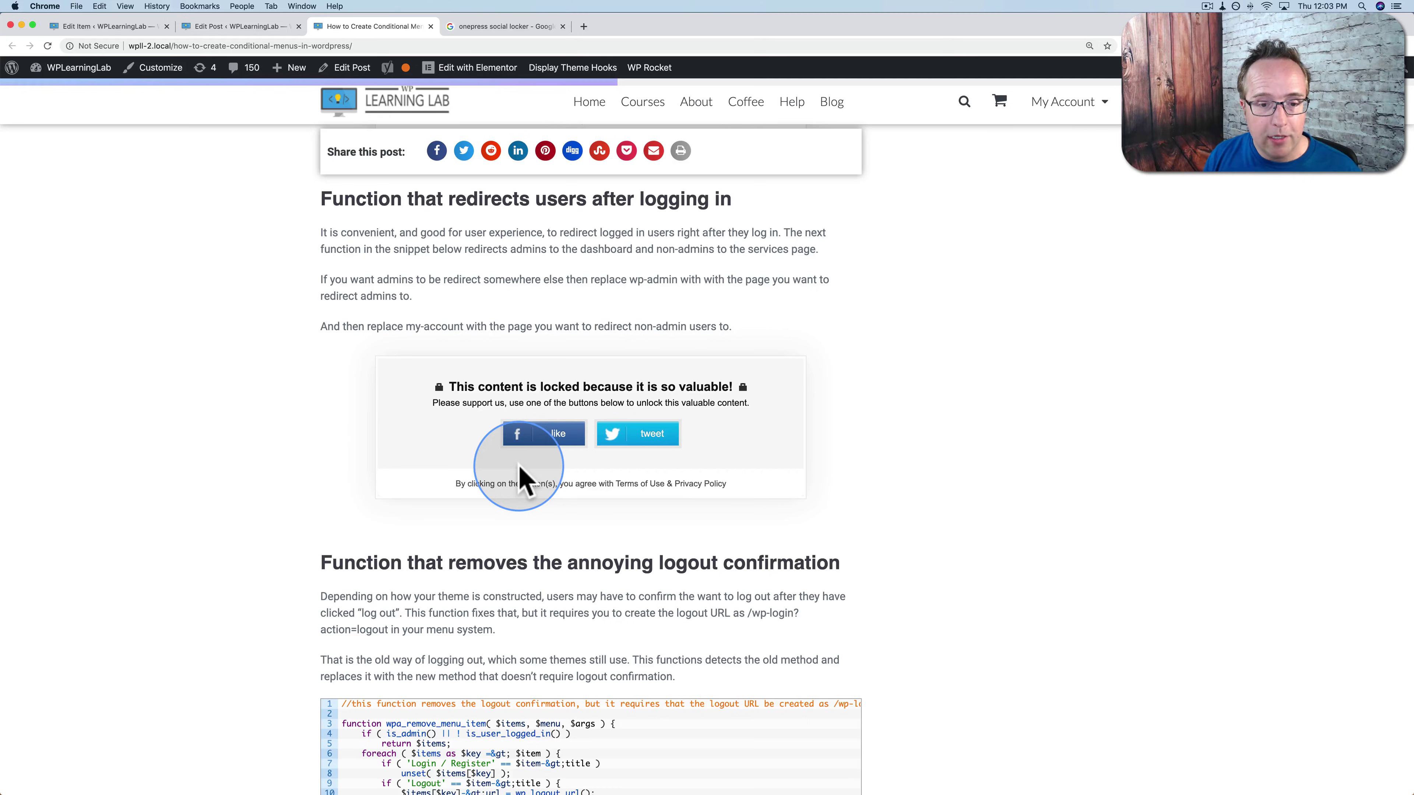
pyautogui.scroll(-5, 487, 465)
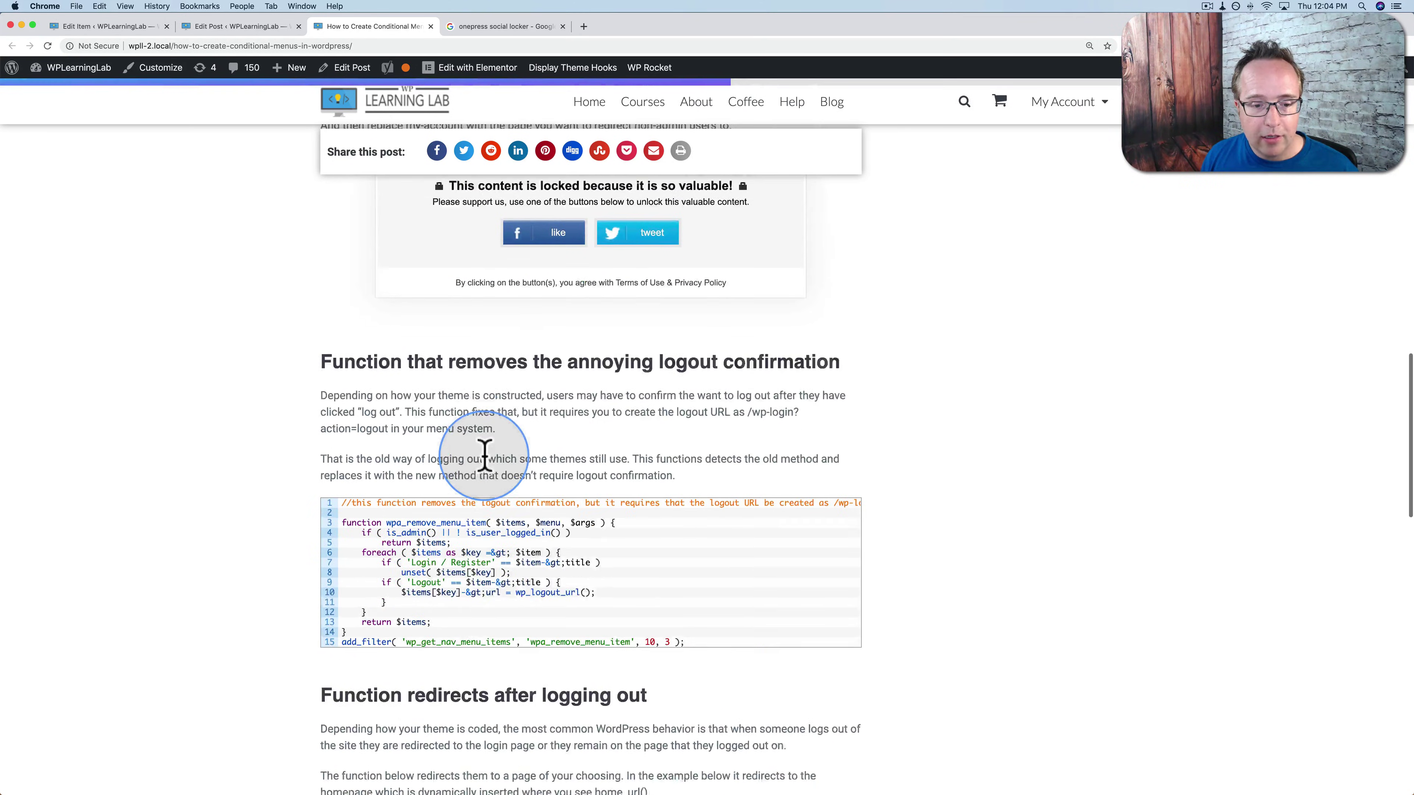
pyautogui.scroll(-12, 484, 454)
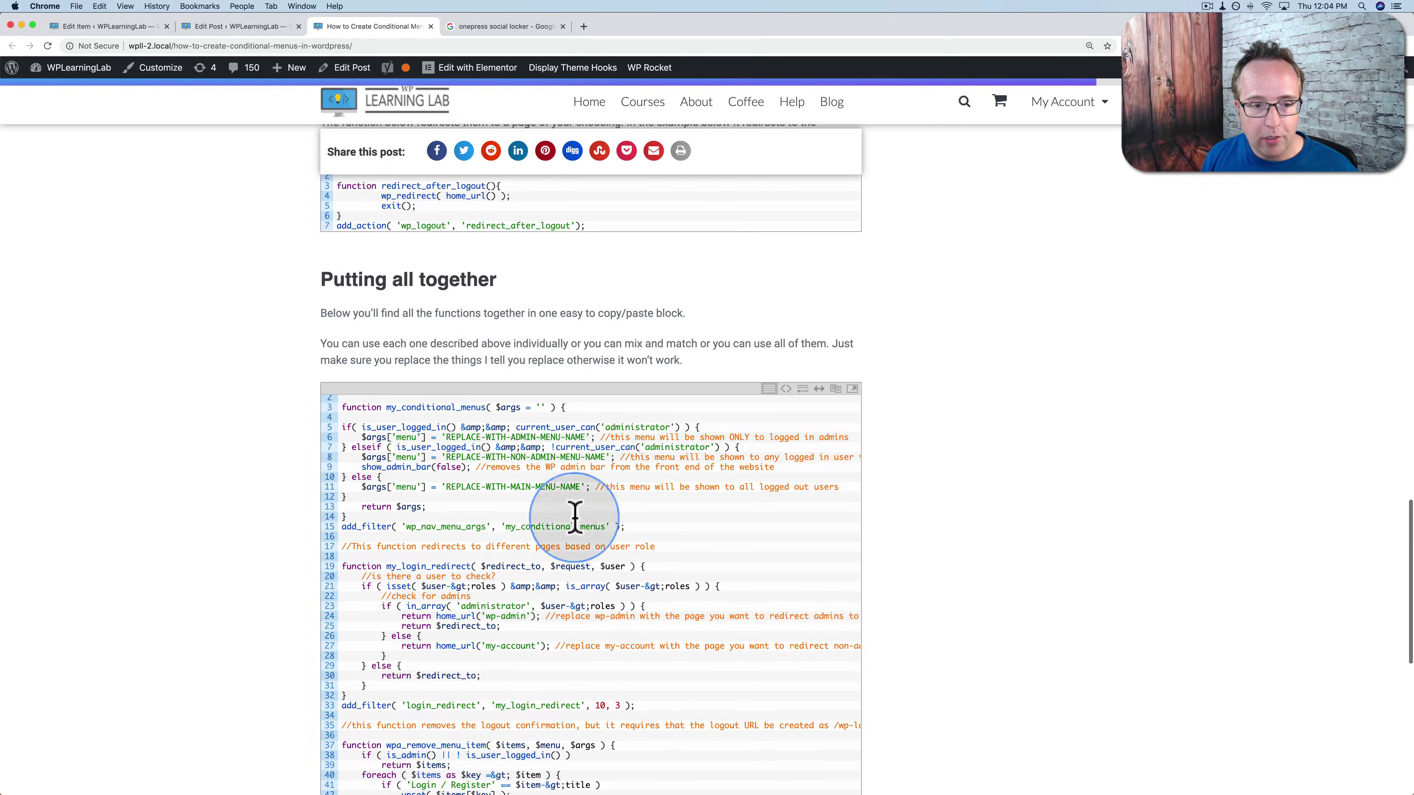
pyautogui.scroll(12, 604, 526)
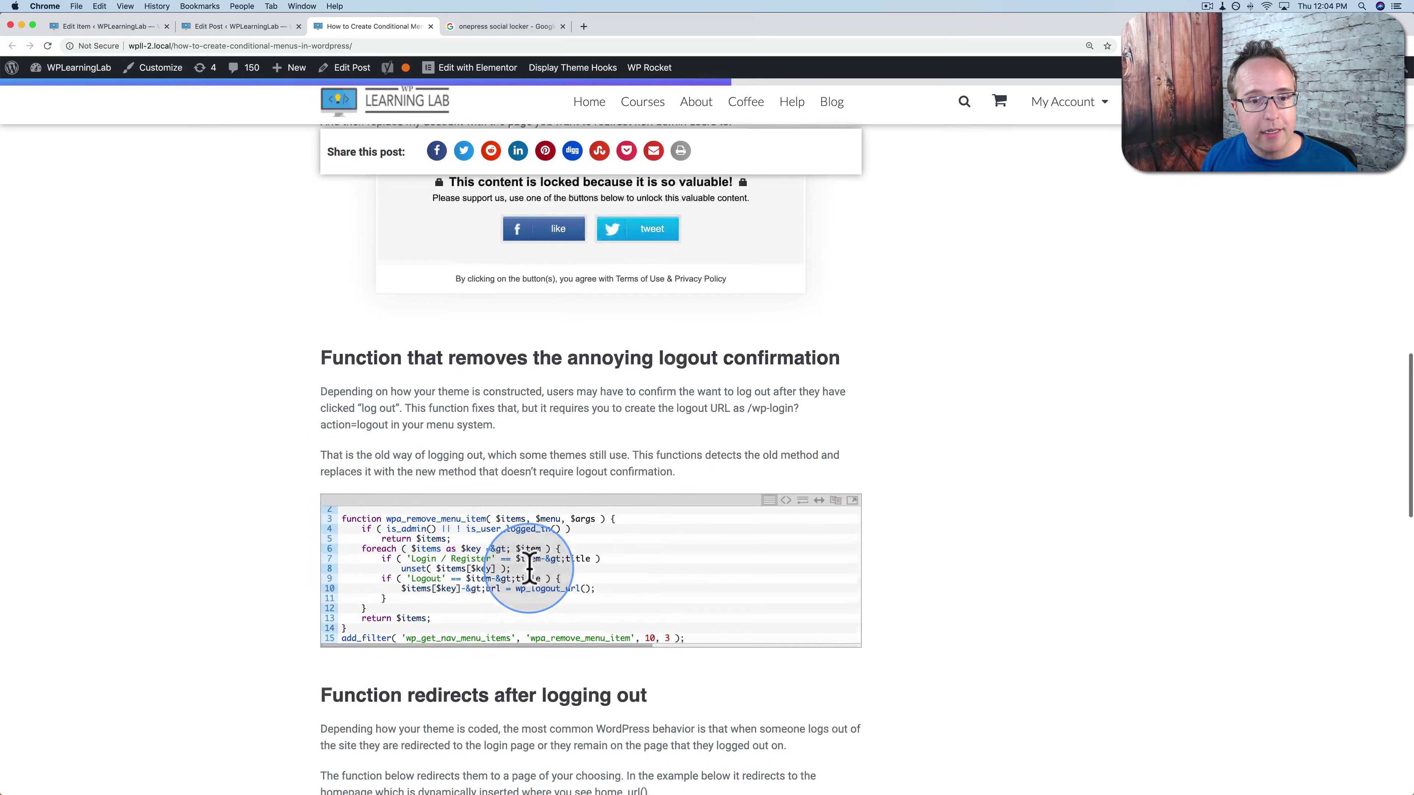
pyautogui.scroll(2, 529, 571)
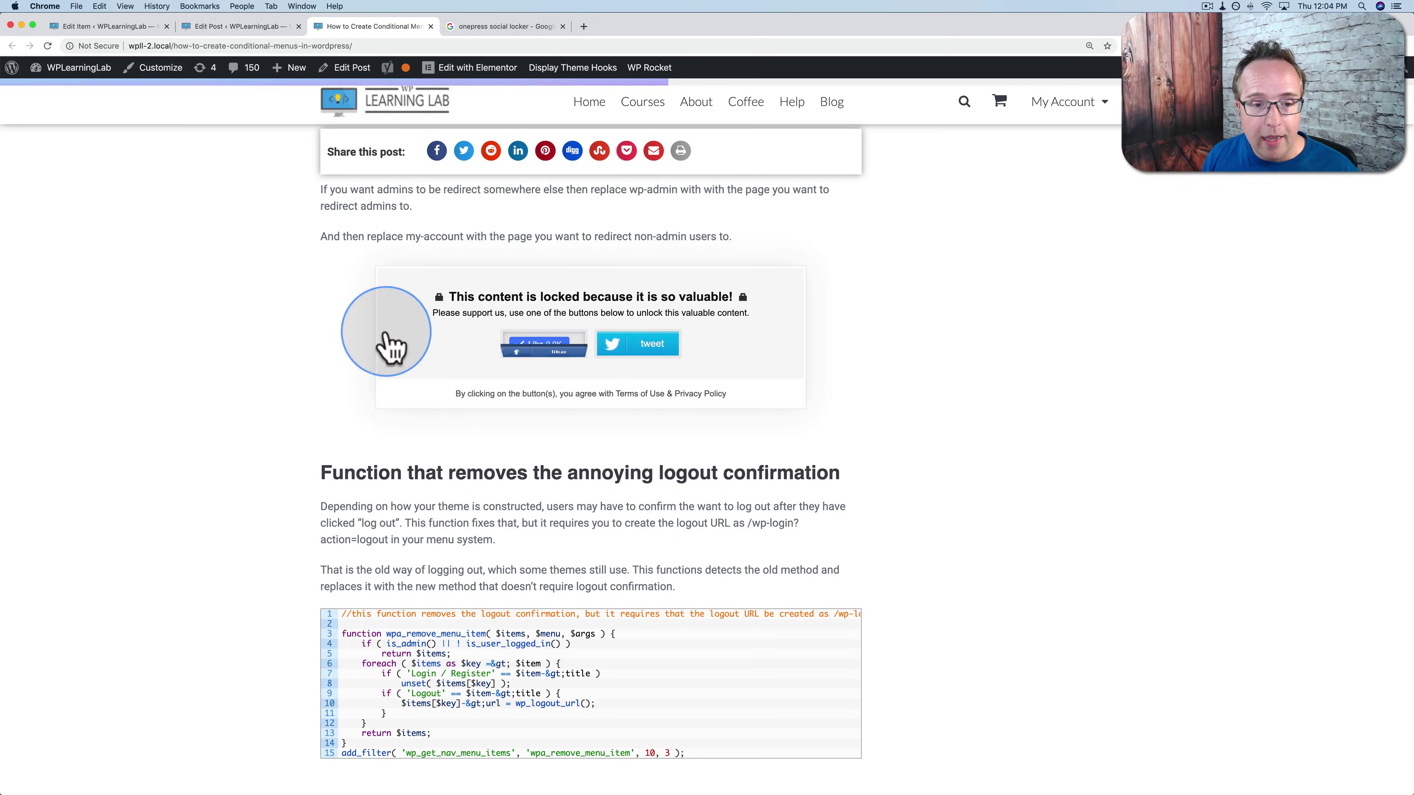
# Like the WP Learning Lab Facebook page through the locker and review the unlocked code snippets
pyautogui.click(550, 346)
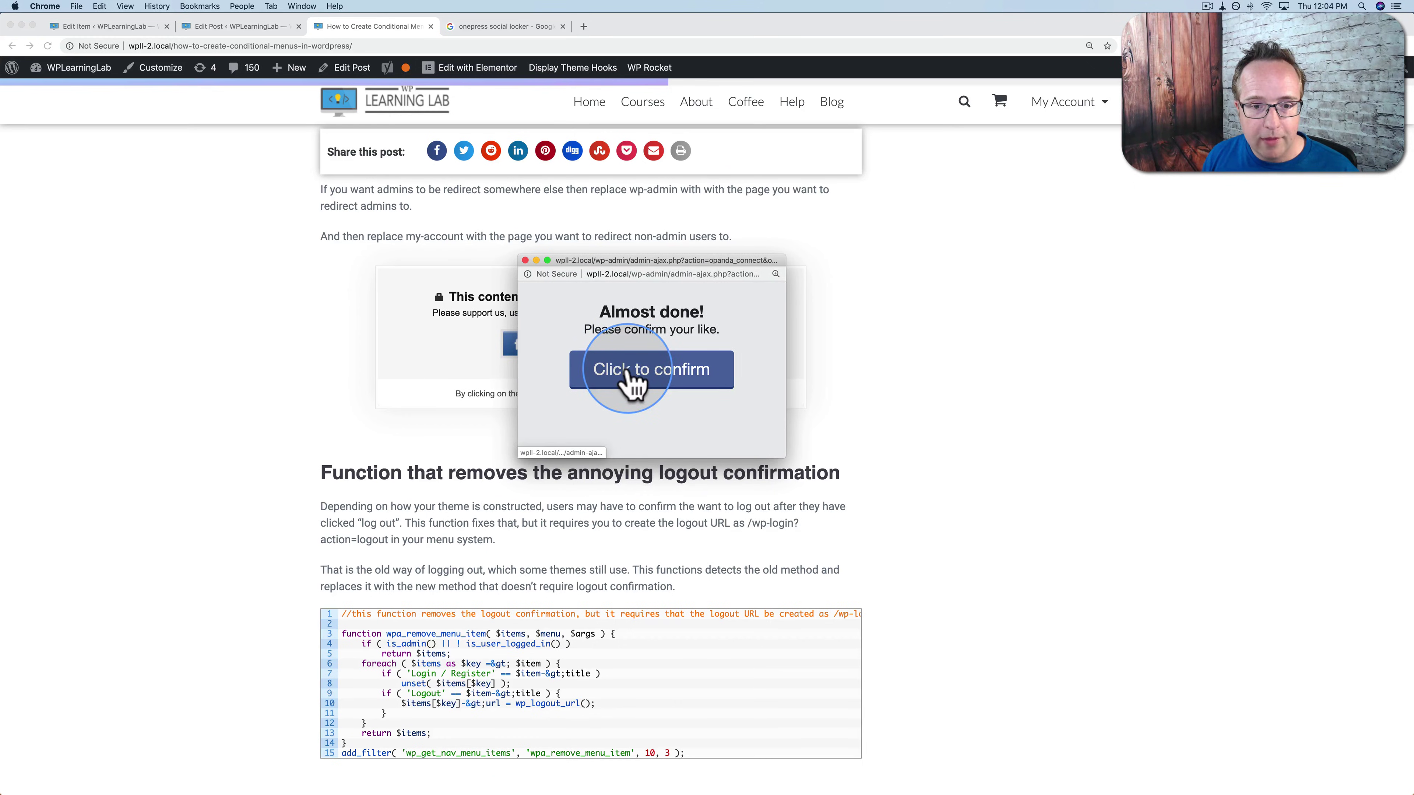
pyautogui.click(704, 380)
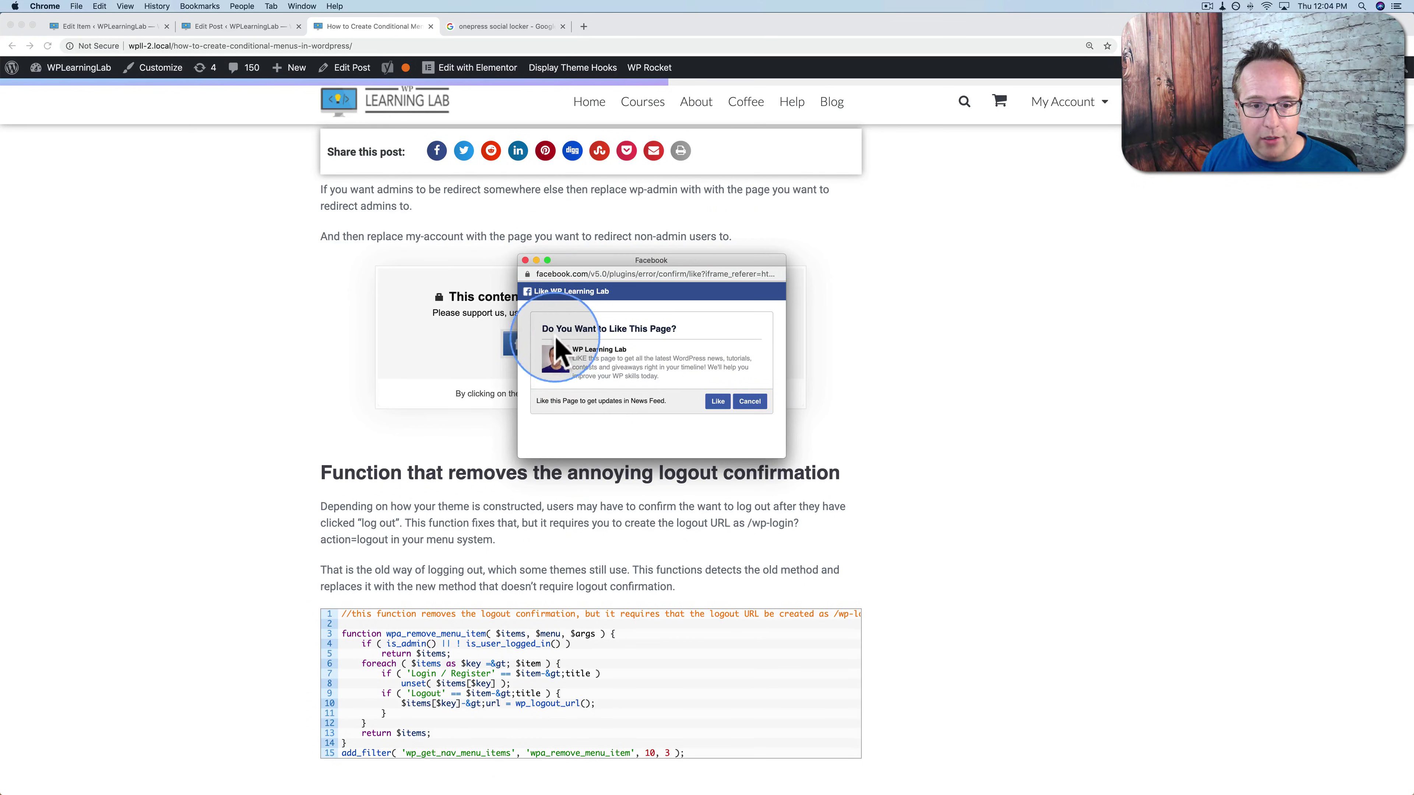
pyautogui.click(717, 401)
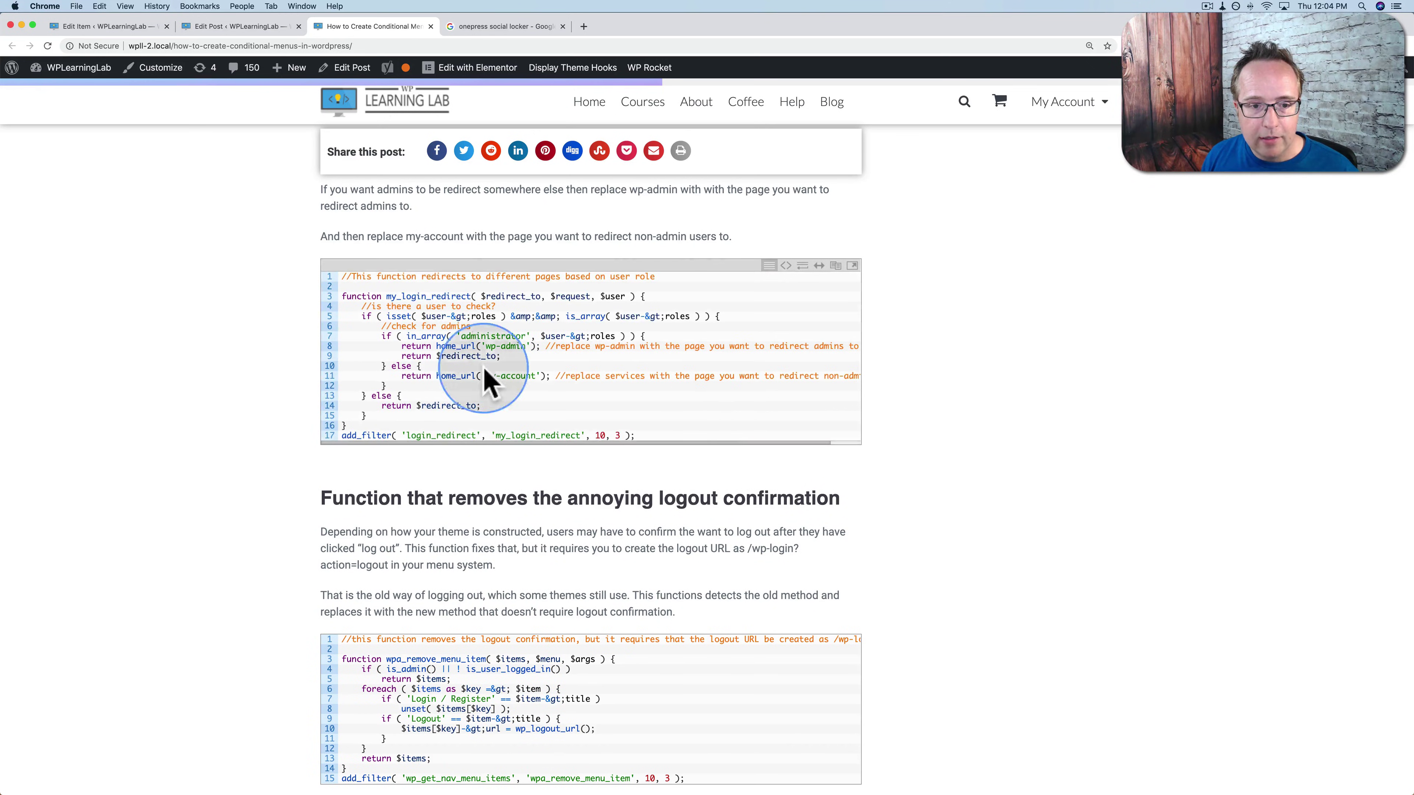
pyautogui.scroll(6, 578, 423)
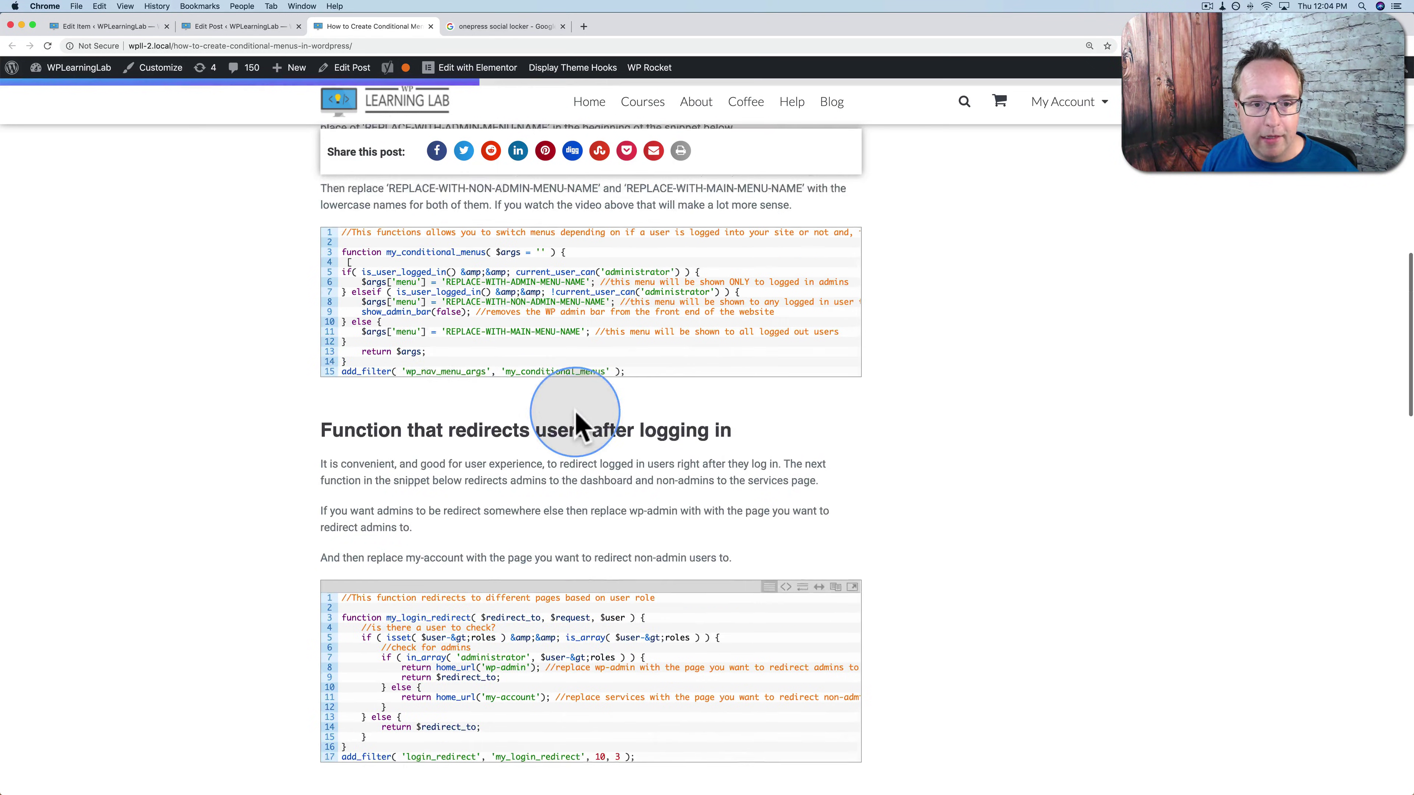
pyautogui.scroll(1, 576, 423)
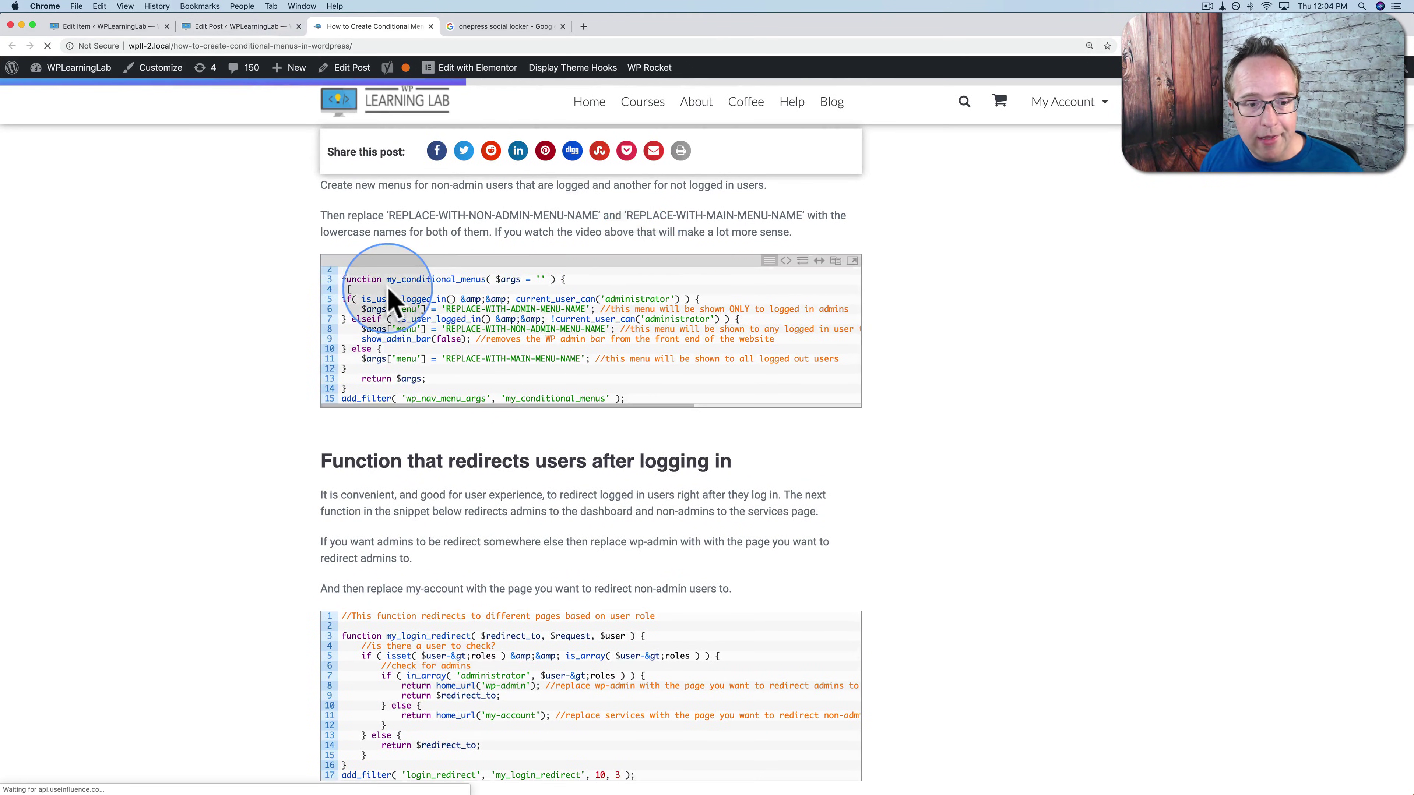
pyautogui.scroll(5, 384, 296)
pyautogui.scroll(-12, 384, 290)
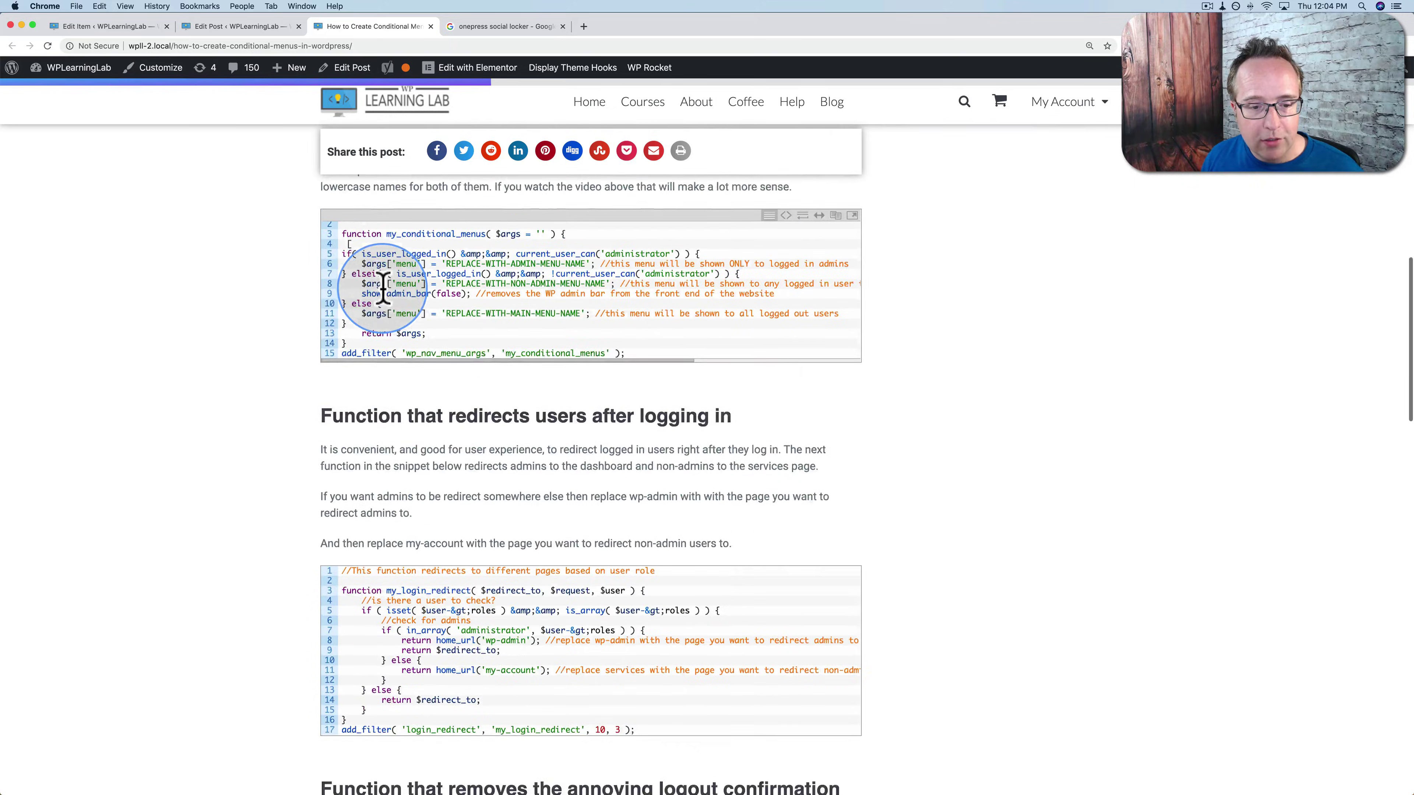
pyautogui.scroll(10, 384, 295)
pyautogui.scroll(-3, 323, 287)
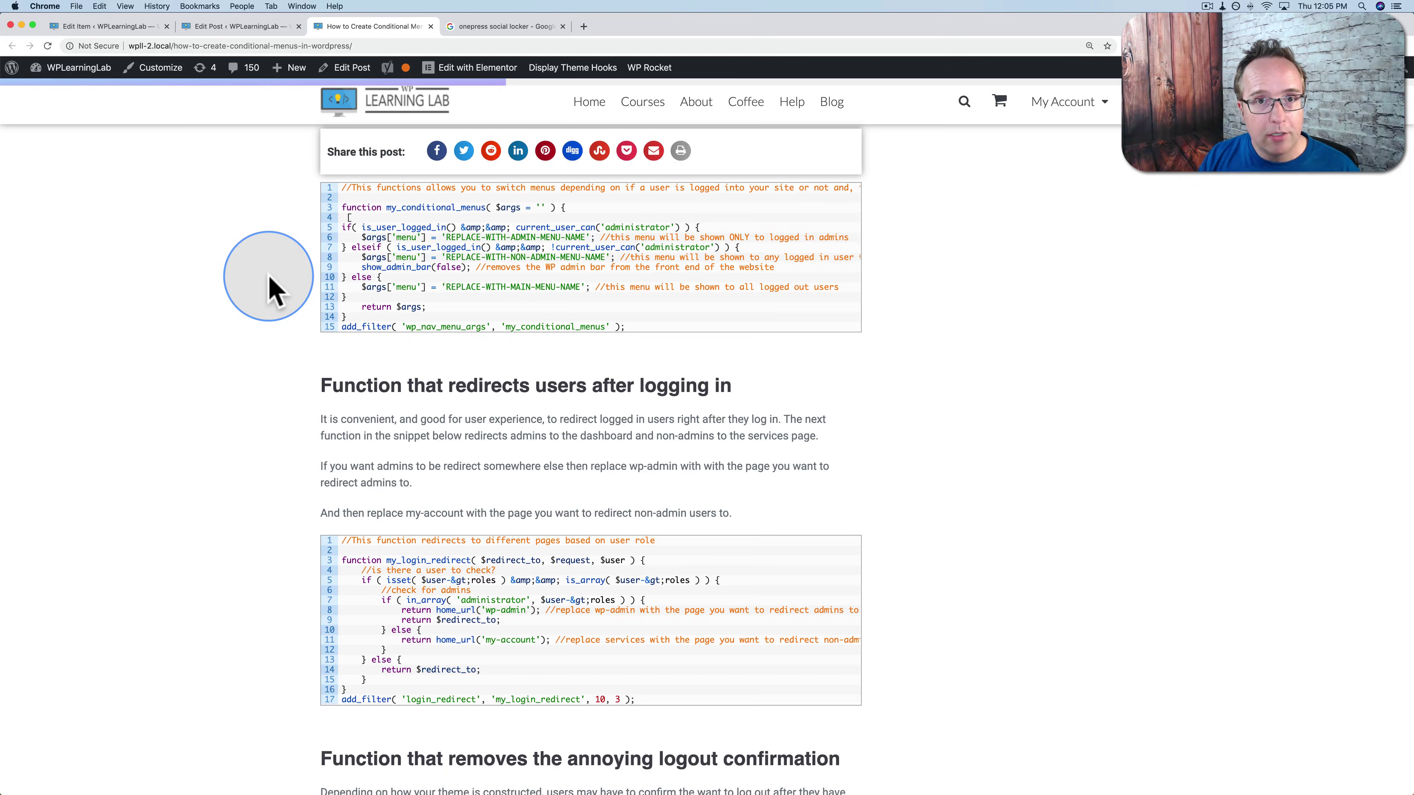
# On the locker's settings page, show the Tweet button options under Social Options
pyautogui.click(146, 28)
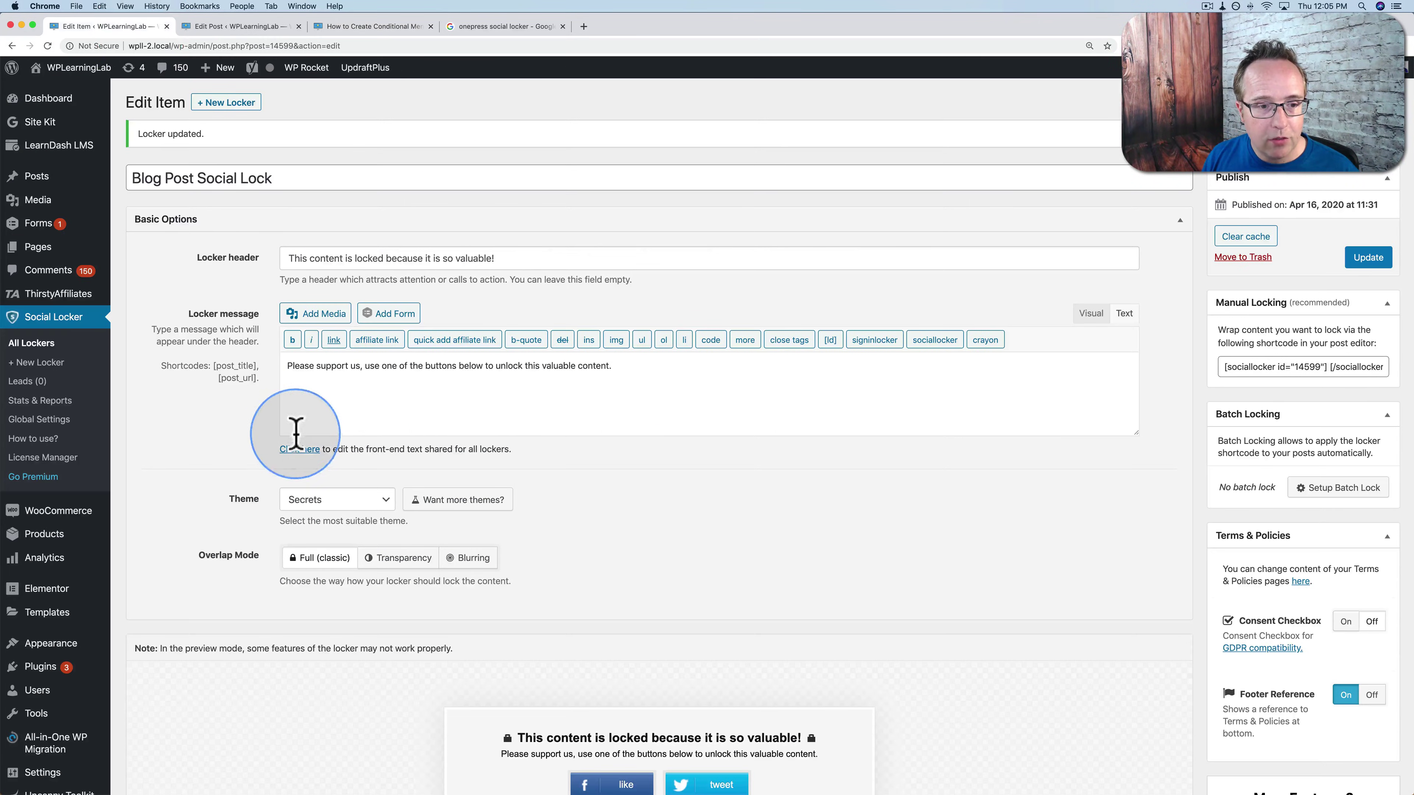
pyautogui.scroll(-9, 190, 433)
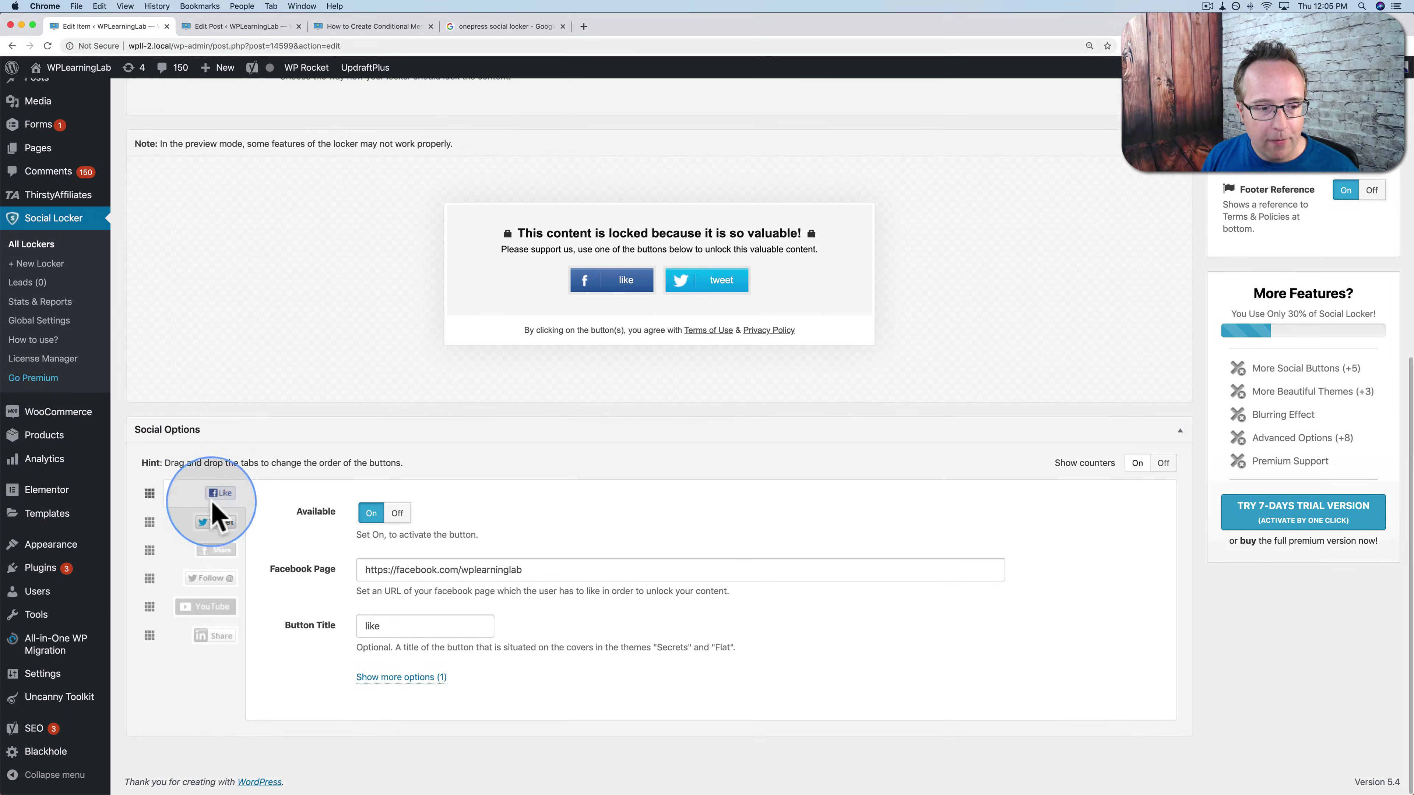
pyautogui.click(219, 517)
pyautogui.scroll(-3, 312, 501)
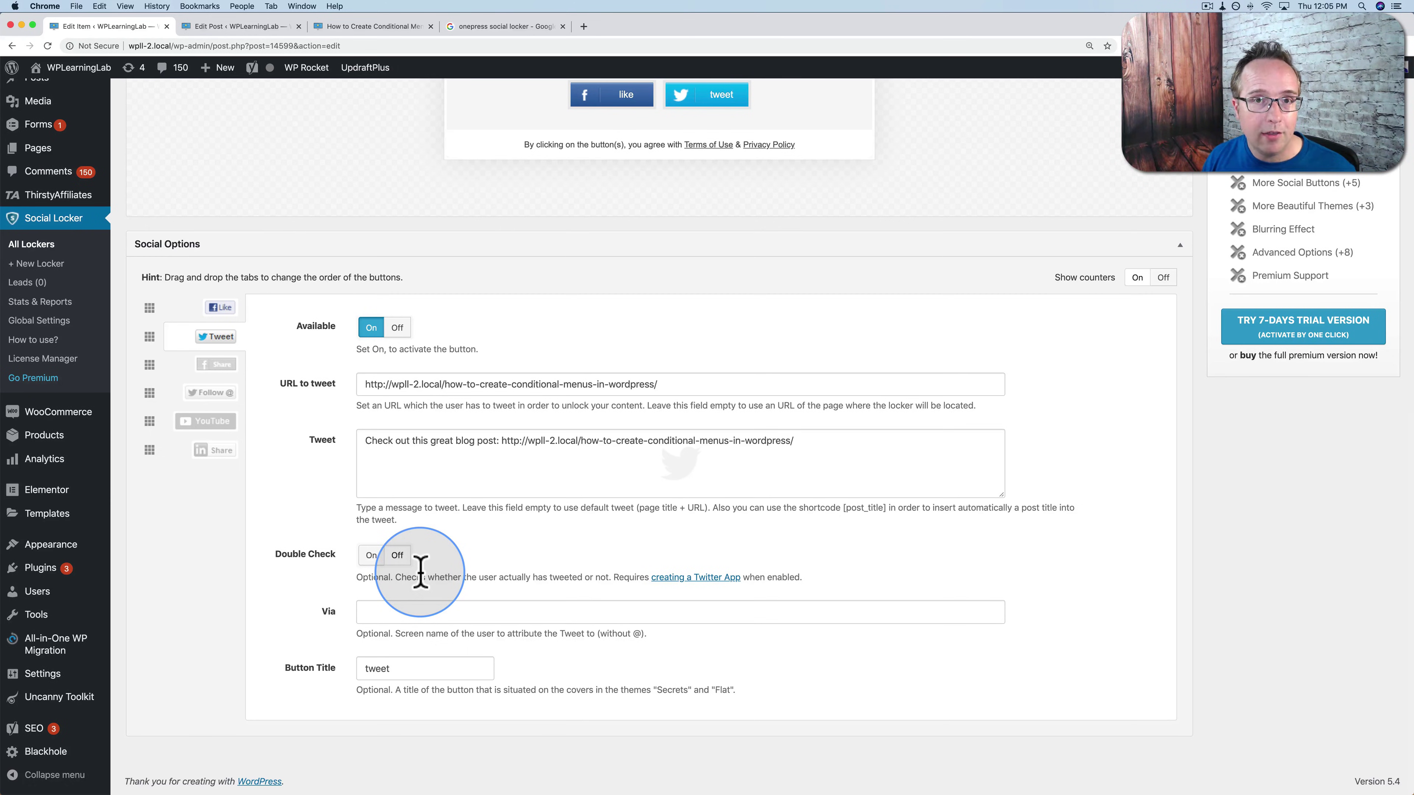
# Return to the live 'How to Create Conditional Menus' post and scroll through its unlocked code
pyautogui.click(346, 27)
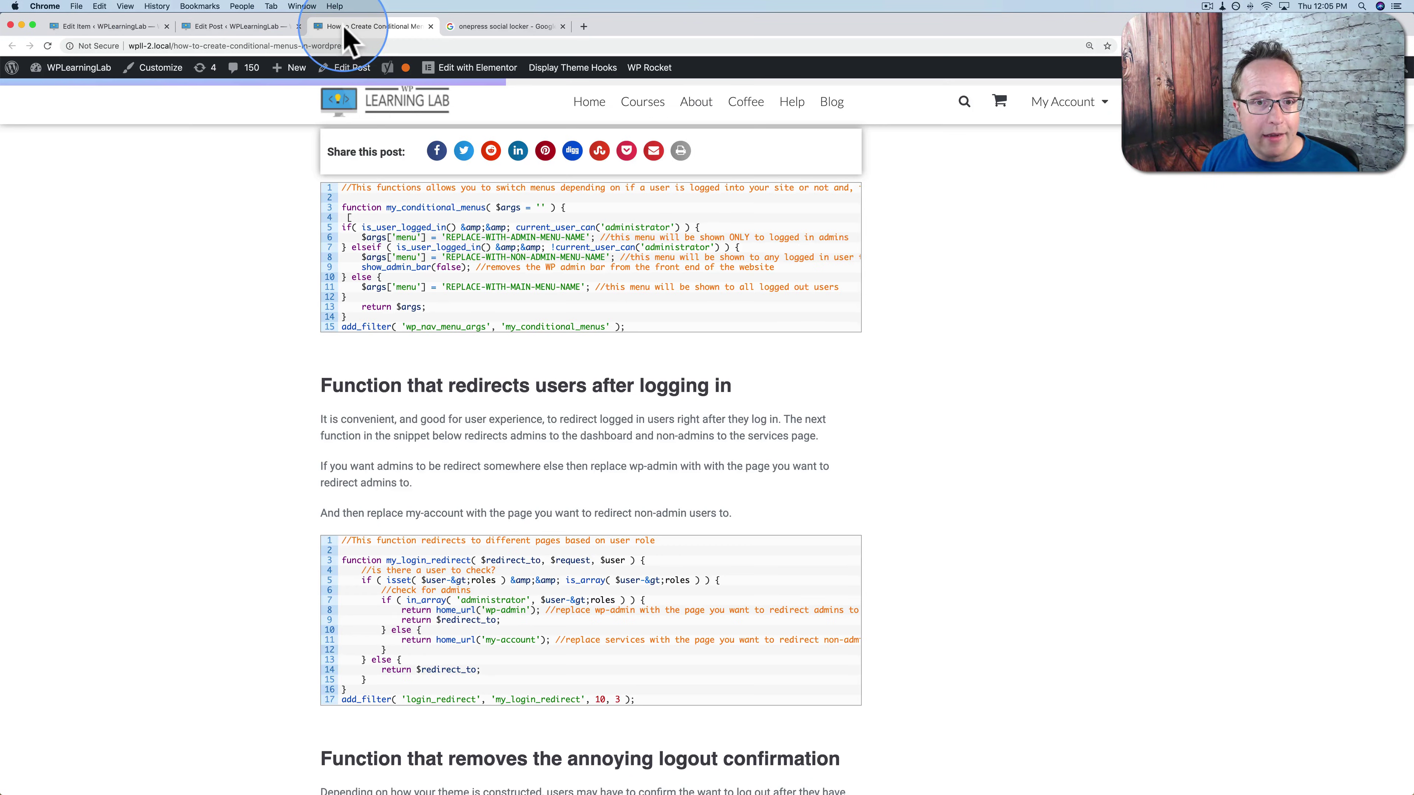
pyautogui.scroll(6, 257, 525)
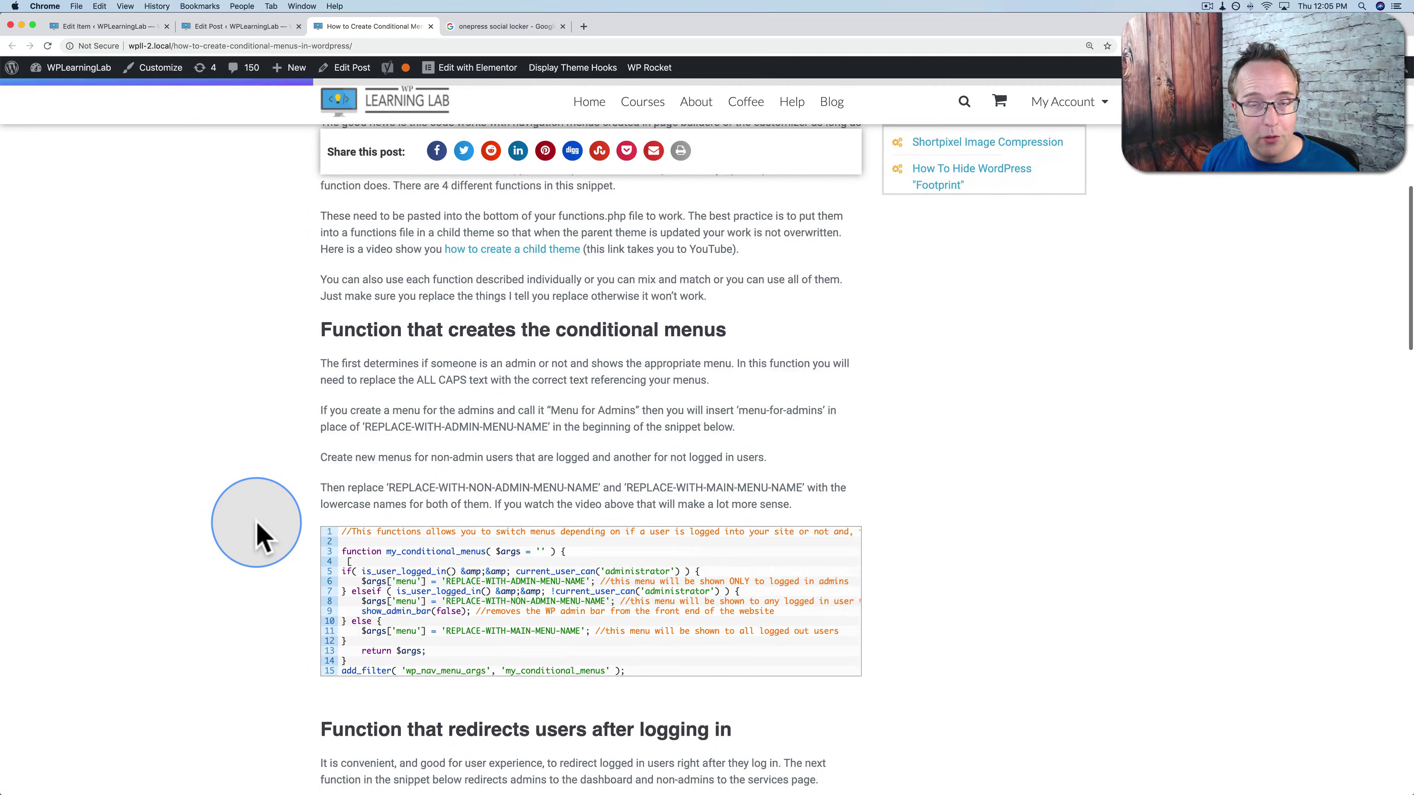
pyautogui.scroll(10, 258, 527)
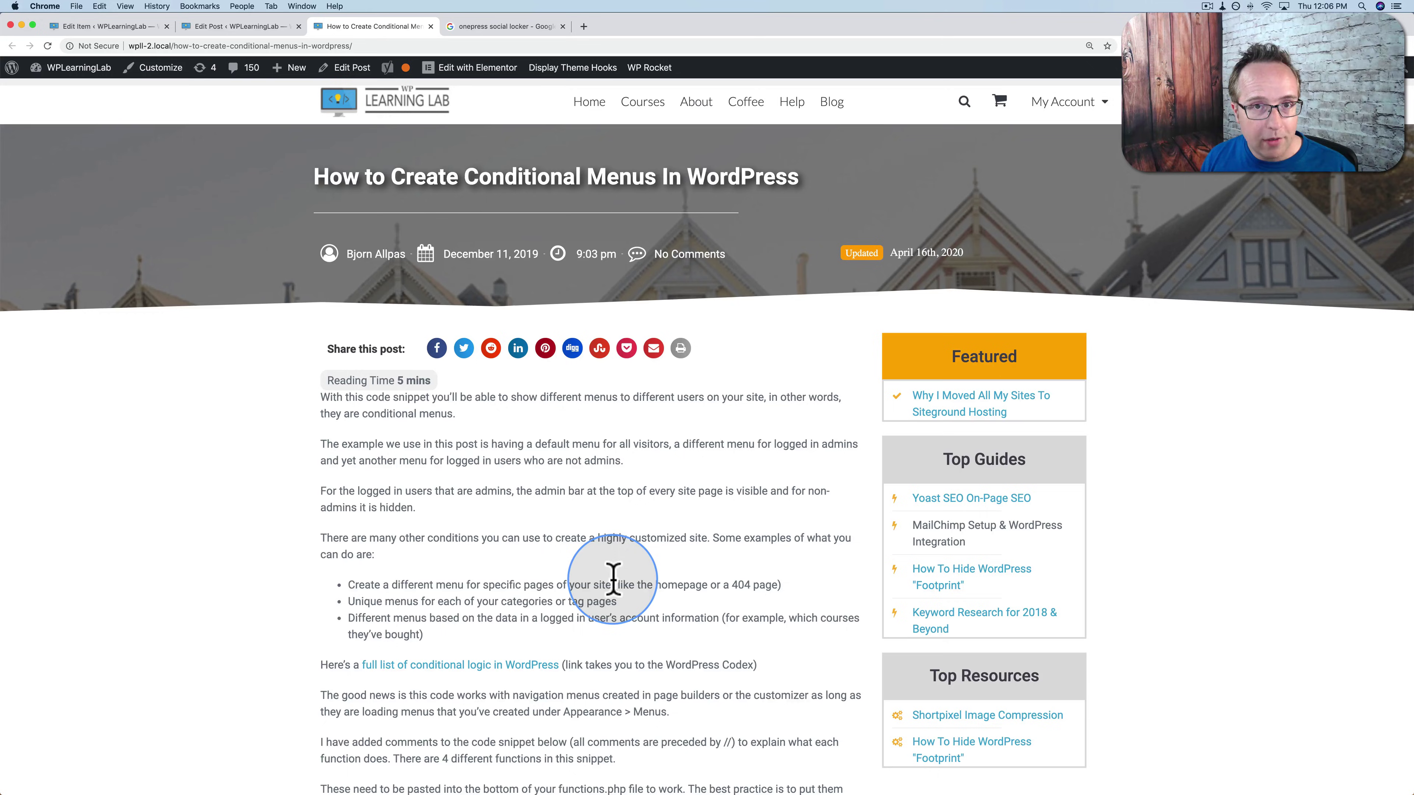
pyautogui.scroll(-15, 613, 579)
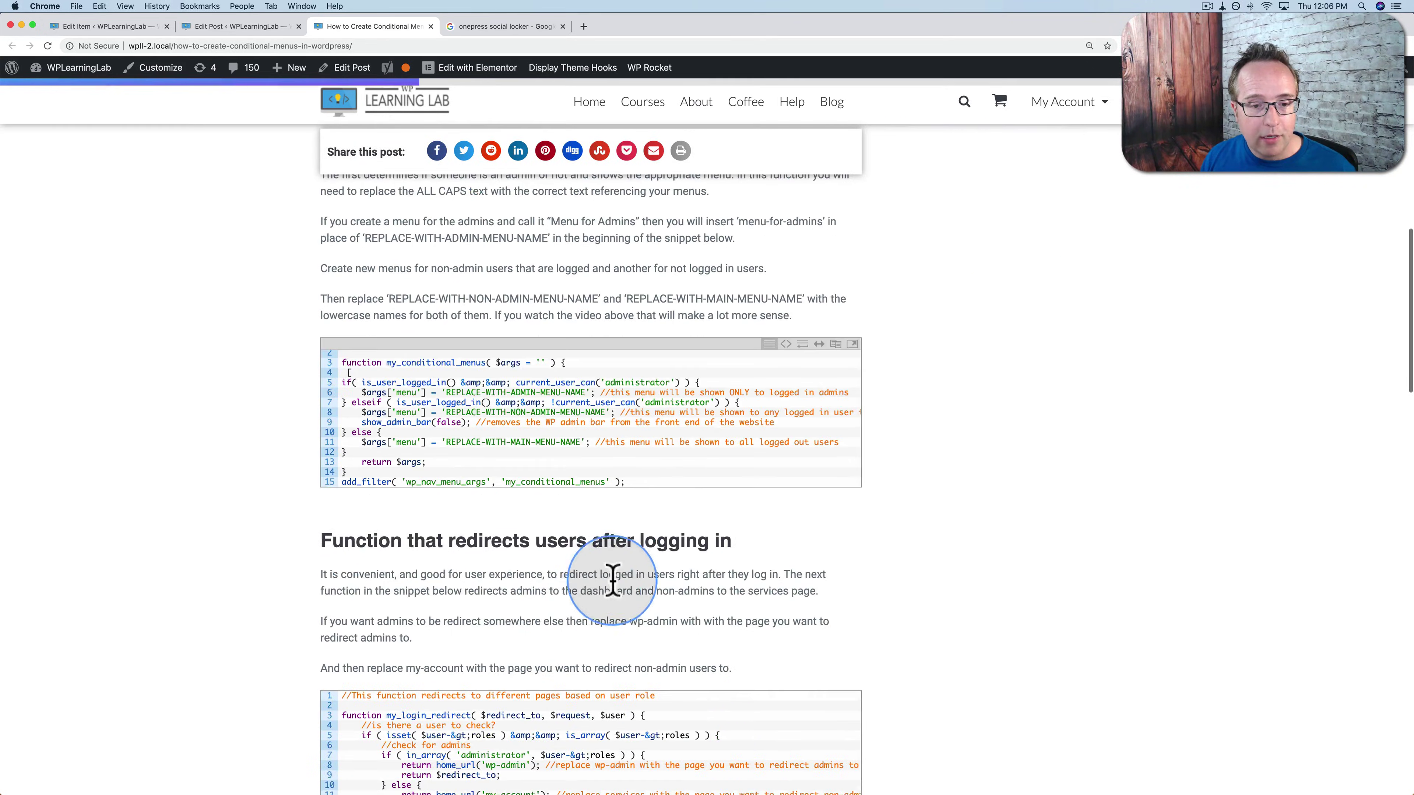